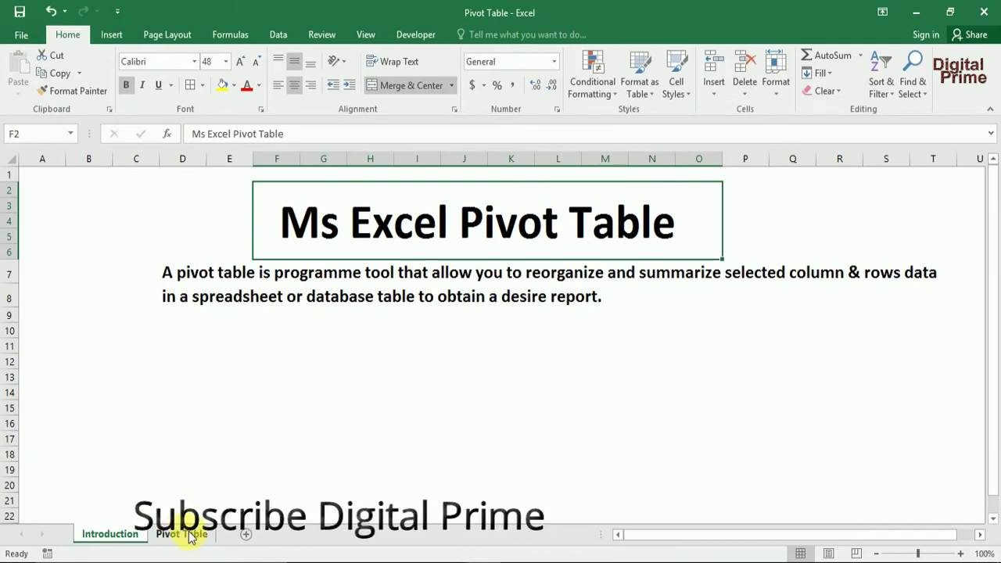
Step: Switch to the Pivot Table sheet and select the order data A1:E14
click(188, 534)
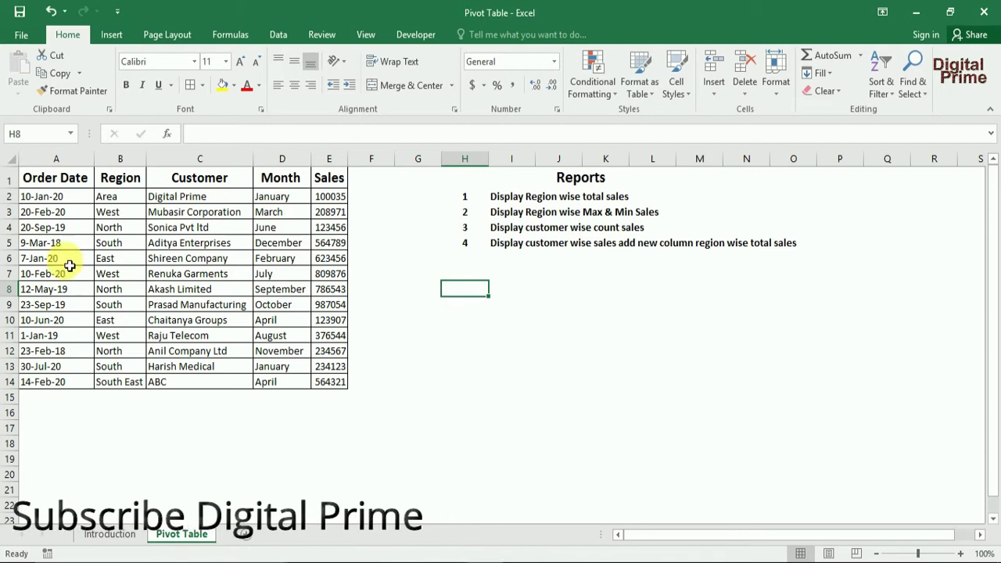
mouse_move(79, 184)
mouse_down()
mouse_move(335, 349)
mouse_move(331, 384)
mouse_up()
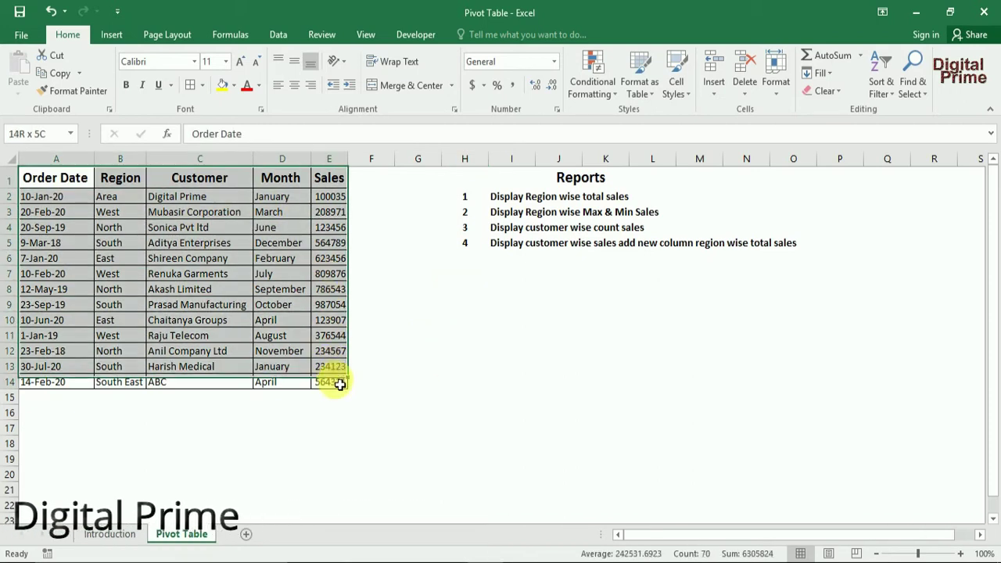
click(414, 351)
mouse_move(47, 180)
mouse_down()
mouse_move(327, 351)
mouse_move(329, 381)
mouse_up()
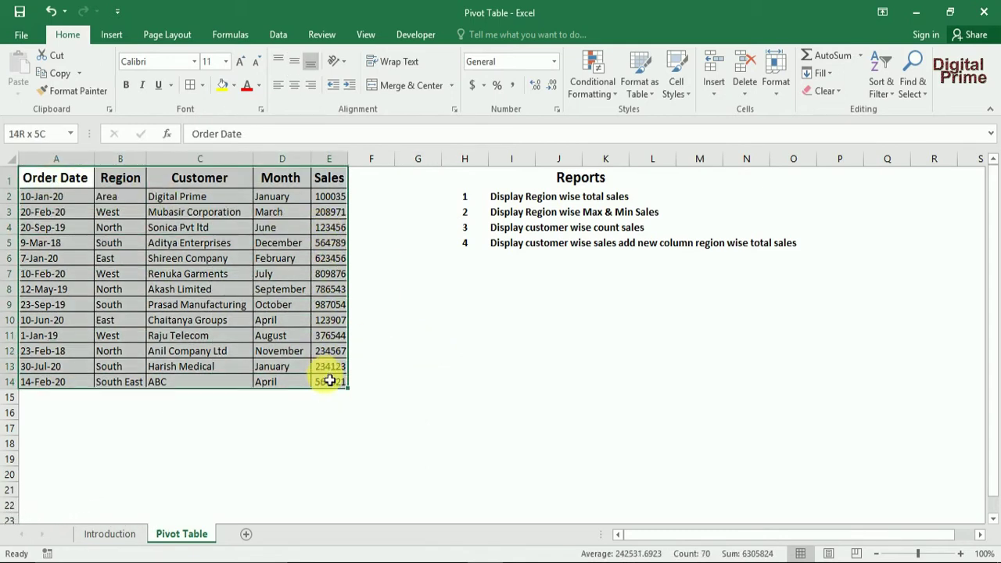
Step: Highlight the Reports list block H1:O6, then reselect the order data table
click(560, 186)
mouse_move(560, 185)
mouse_down()
mouse_move(735, 276)
mouse_move(798, 276)
mouse_up()
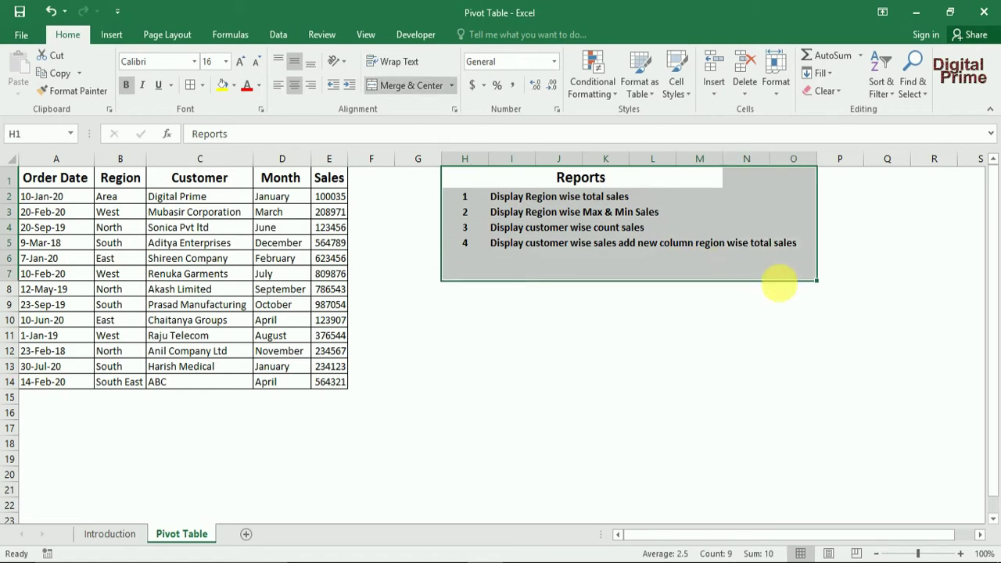
drag(577, 365, 577, 353)
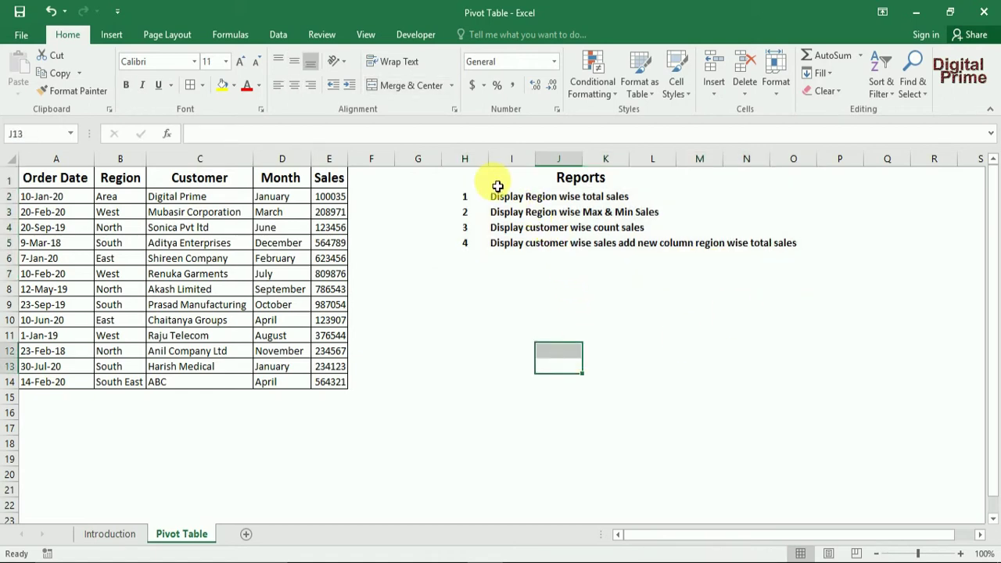
drag(497, 186, 798, 268)
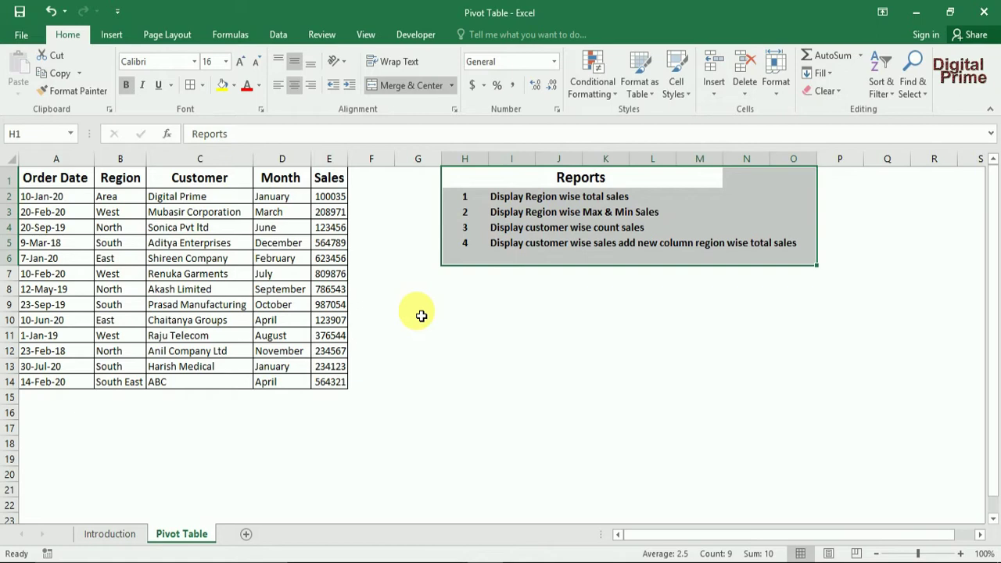
mouse_move(67, 178)
mouse_down()
mouse_move(323, 213)
mouse_move(339, 386)
mouse_up()
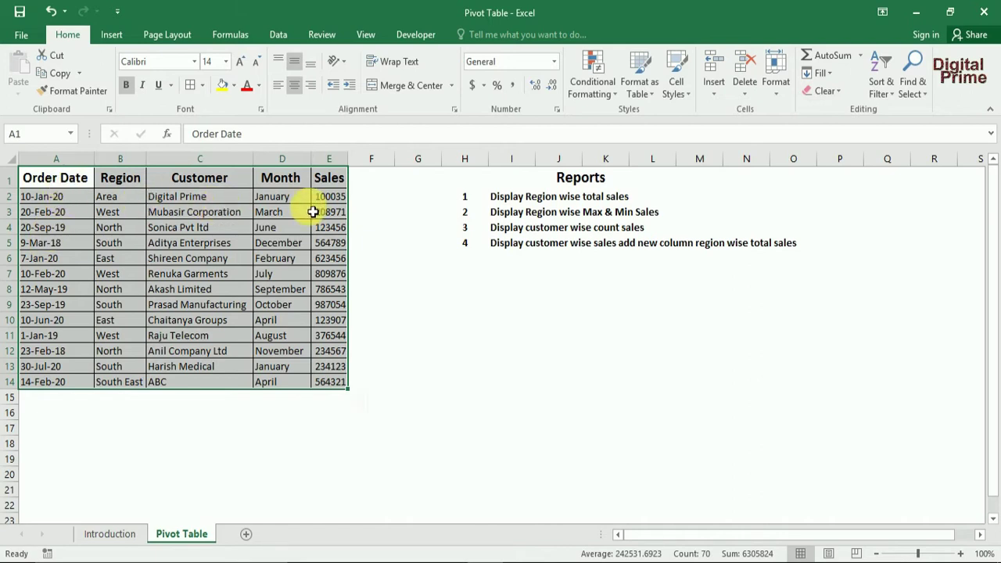
Step: Select the order data, the Reports block, empty column F and the empty rows below
click(373, 181)
click(430, 182)
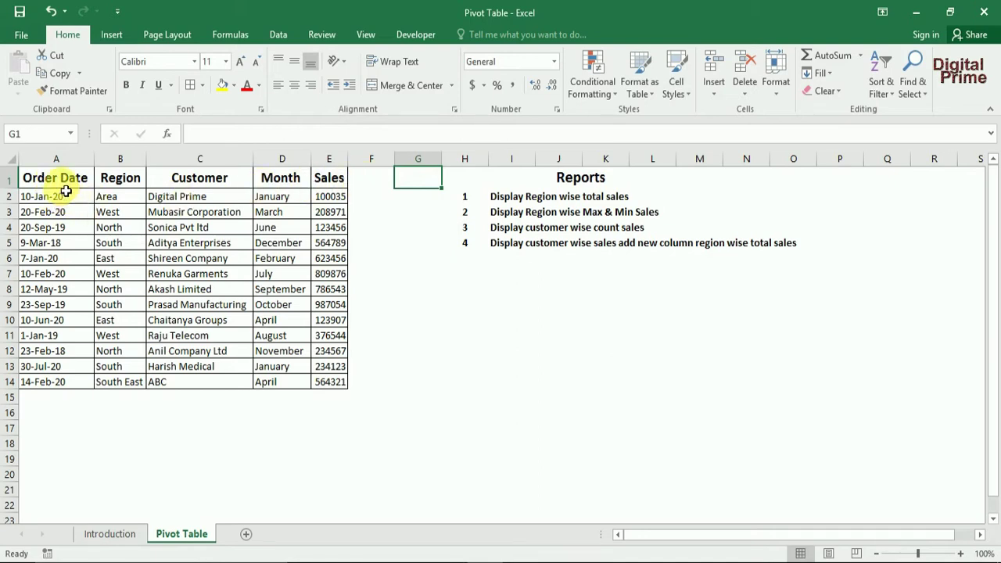
drag(67, 187, 339, 383)
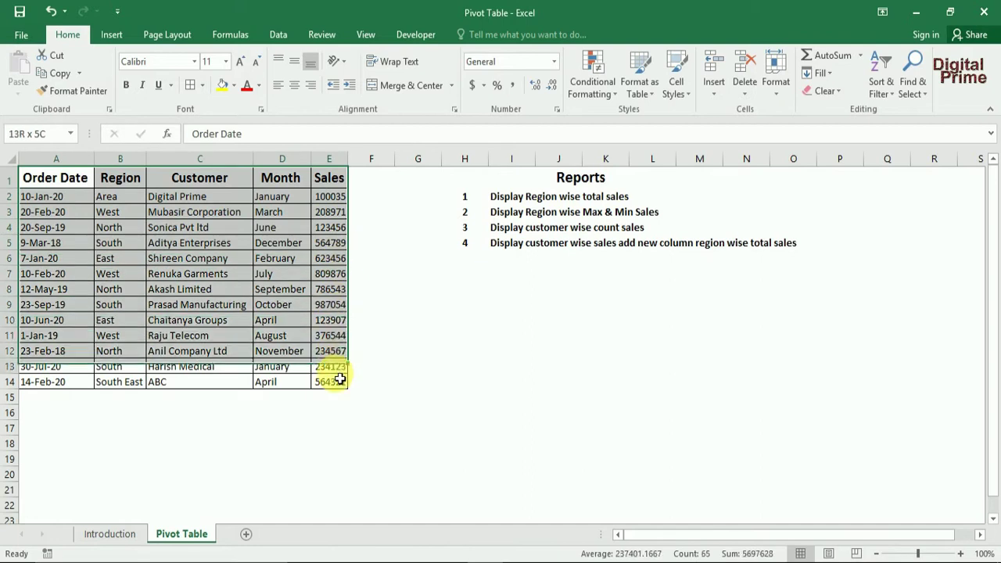
drag(496, 178, 738, 280)
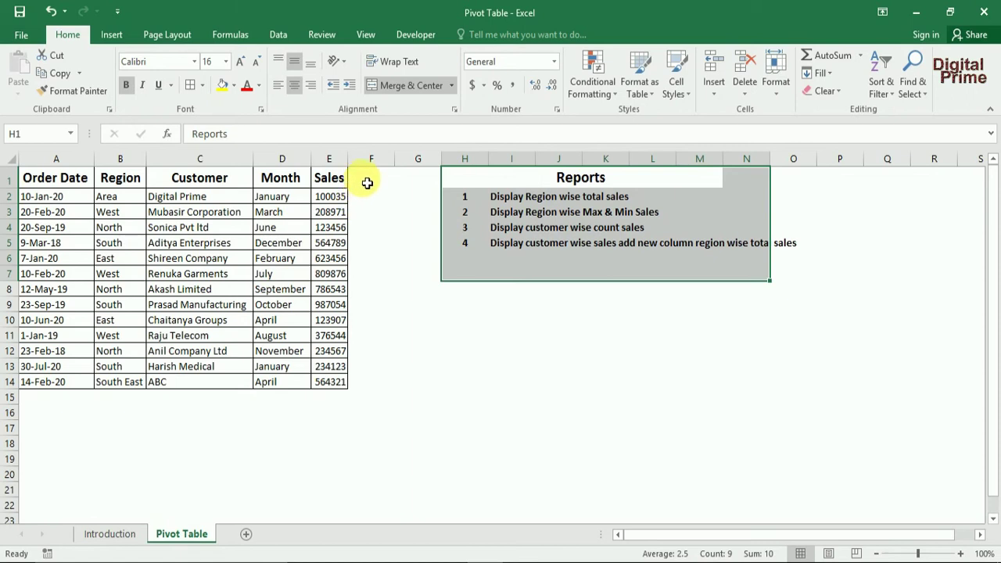
drag(367, 183, 385, 380)
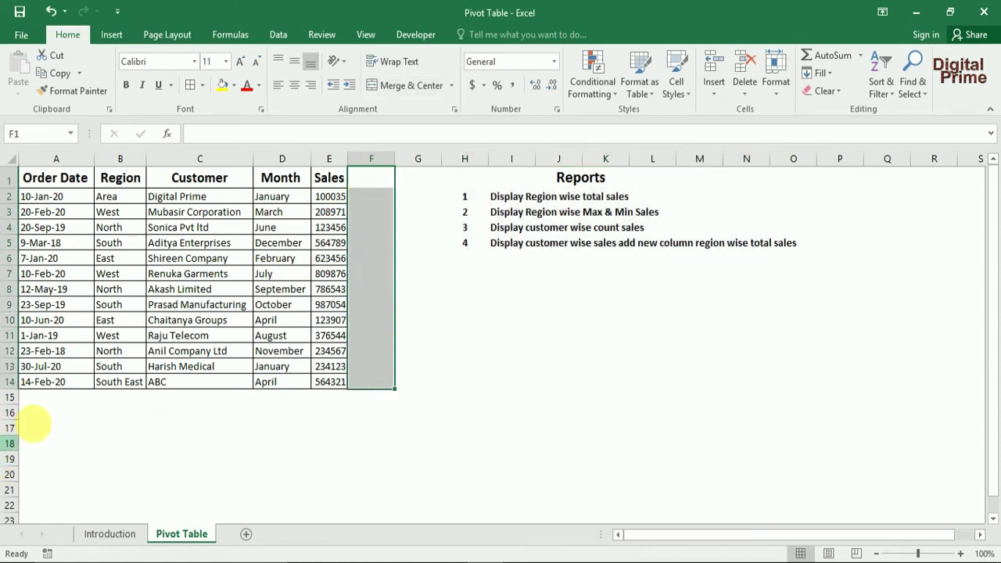
mouse_move(42, 400)
mouse_down()
mouse_move(329, 421)
mouse_move(331, 505)
mouse_up()
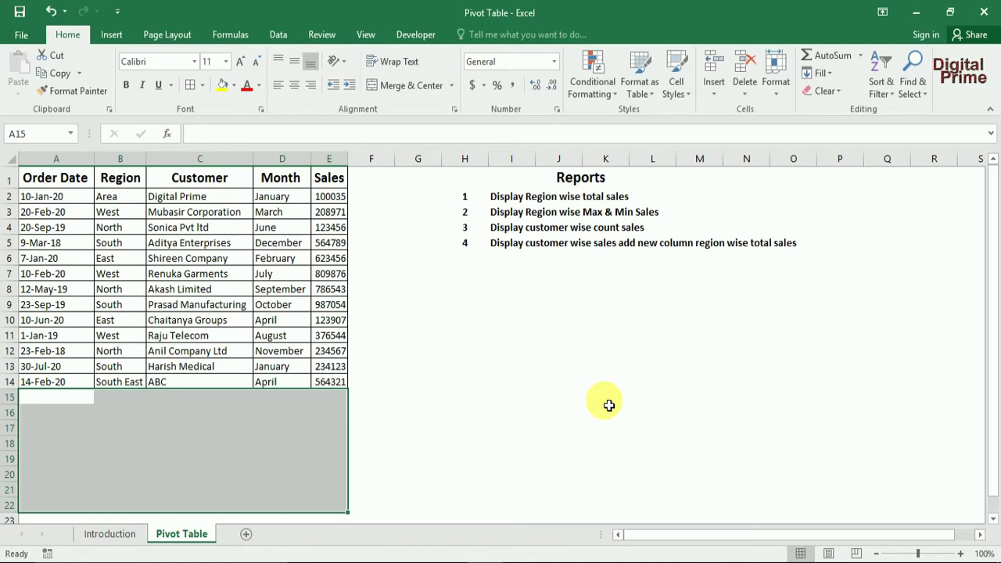
mouse_move(62, 179)
mouse_down()
mouse_move(344, 289)
mouse_move(351, 392)
mouse_up()
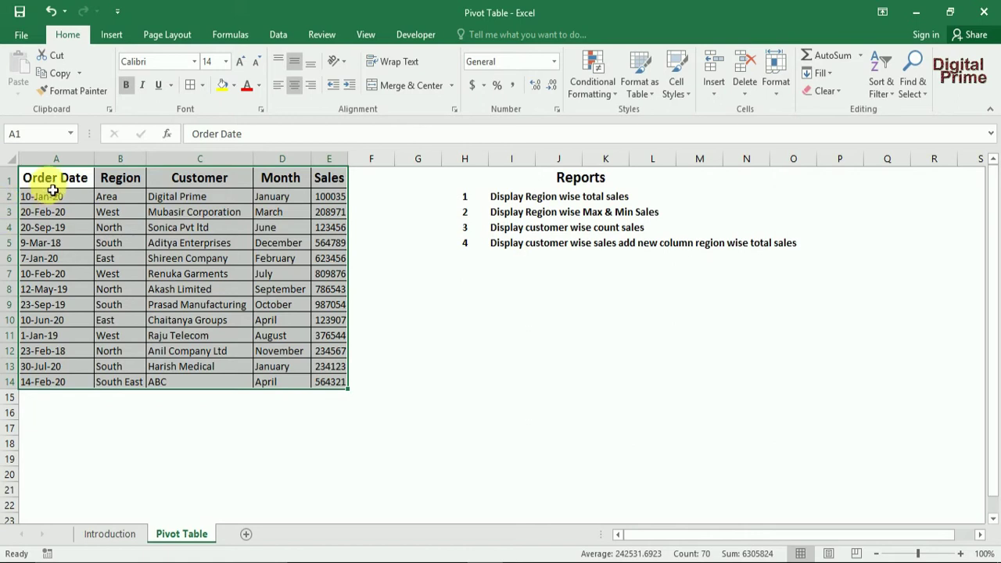
Step: Select the whole order data range A1:E14 with the Insert ribbon shown
mouse_move(50, 180)
mouse_down()
mouse_move(249, 206)
mouse_move(333, 389)
mouse_up()
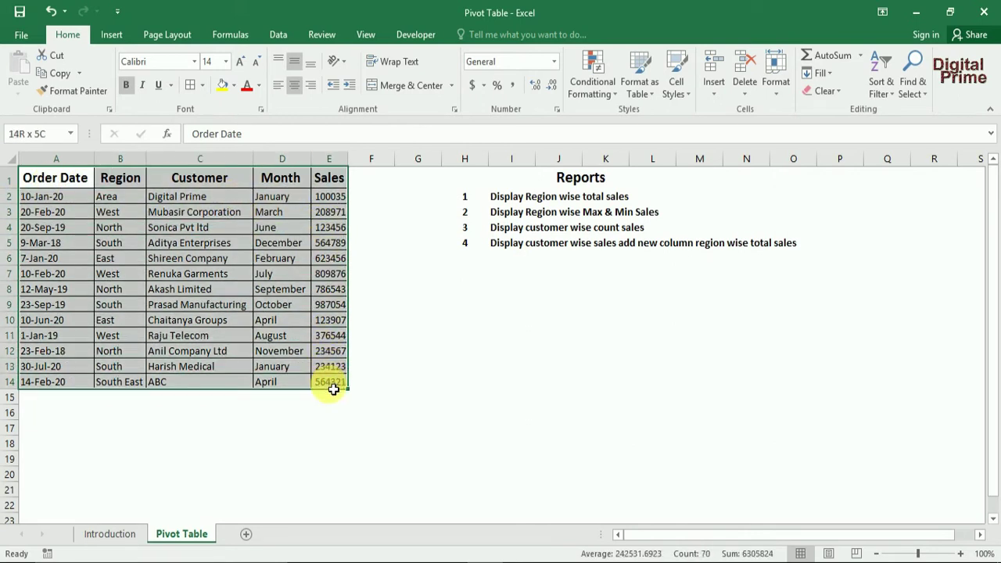
click(378, 184)
mouse_move(378, 184)
mouse_down()
mouse_move(914, 199)
mouse_move(956, 329)
mouse_up()
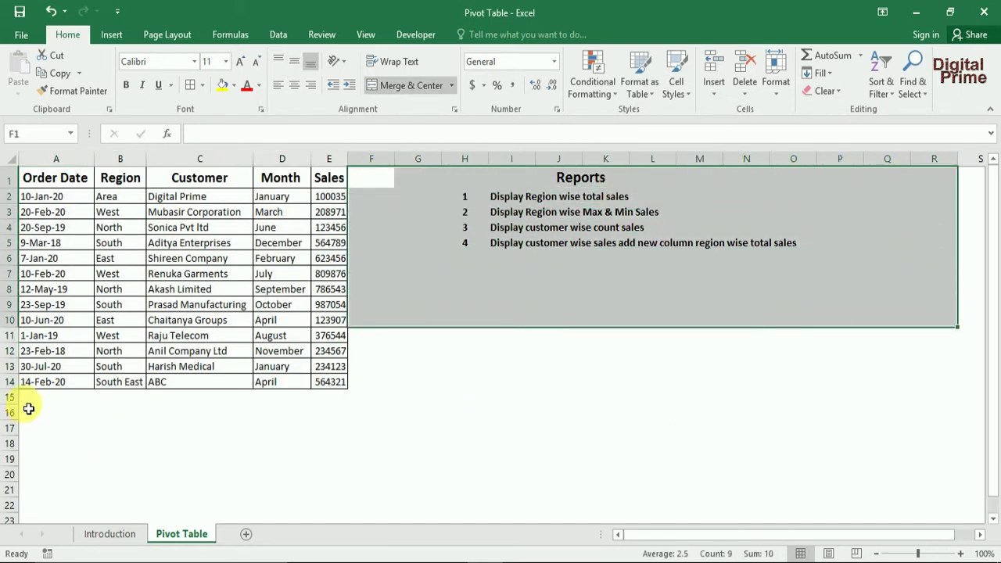
mouse_move(31, 400)
mouse_down()
mouse_move(156, 410)
mouse_move(356, 464)
mouse_up()
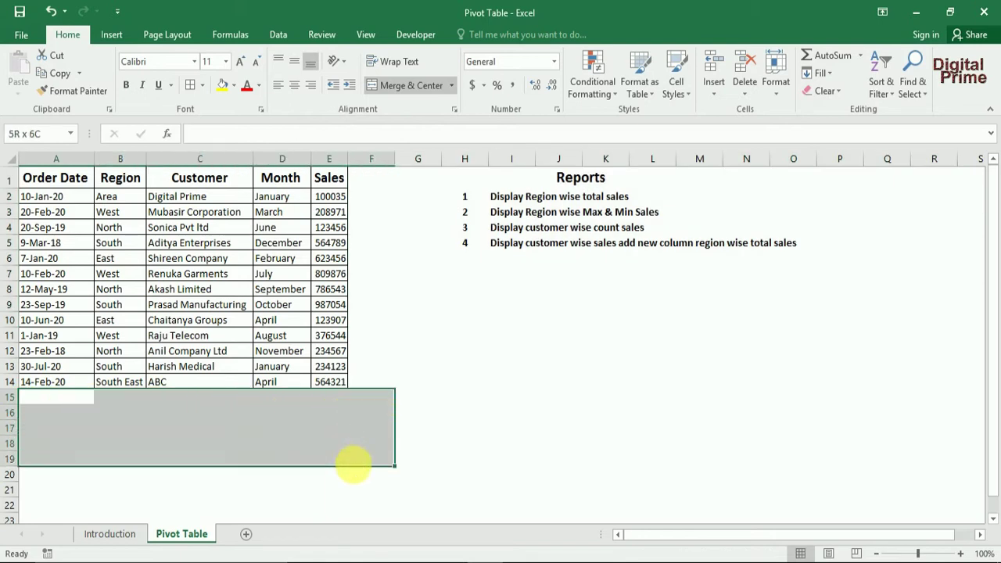
click(506, 384)
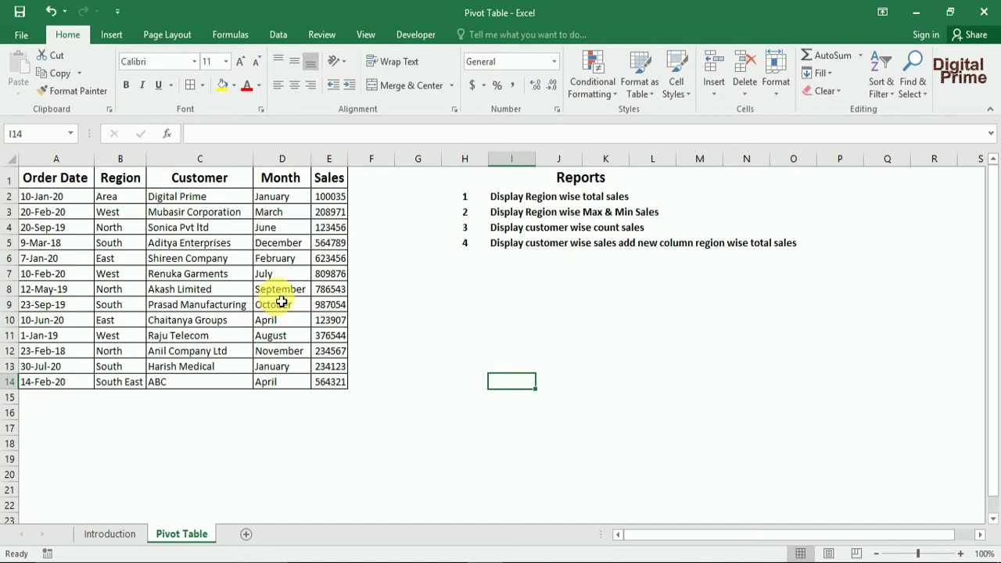
mouse_move(78, 182)
mouse_down()
mouse_move(338, 308)
mouse_move(339, 377)
mouse_up()
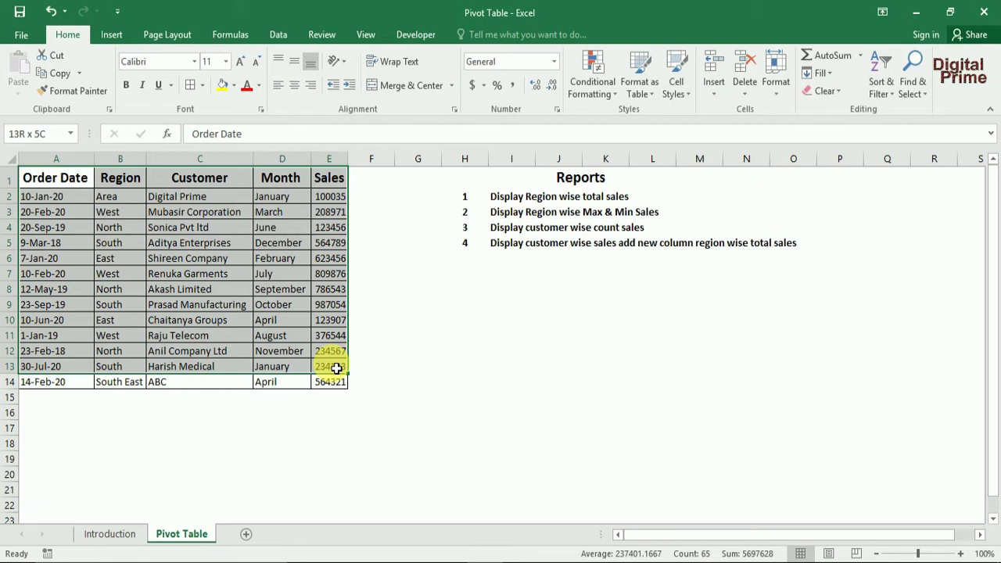
click(418, 320)
mouse_move(49, 178)
mouse_down()
mouse_move(342, 354)
mouse_move(344, 393)
mouse_up()
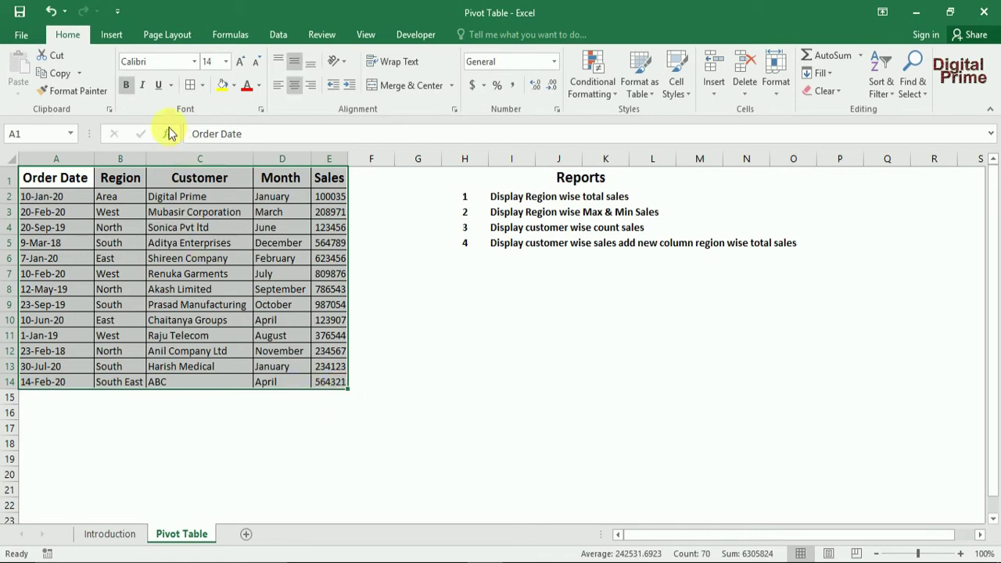
click(111, 36)
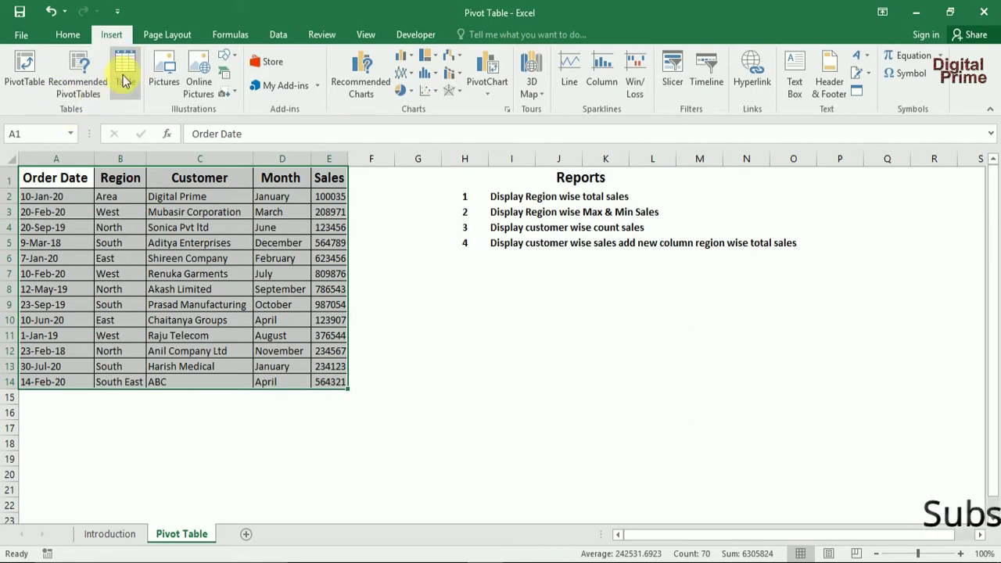
Step: Convert range $A$1:$E$14 into Table1 with 'My table has headers' kept checked
click(125, 74)
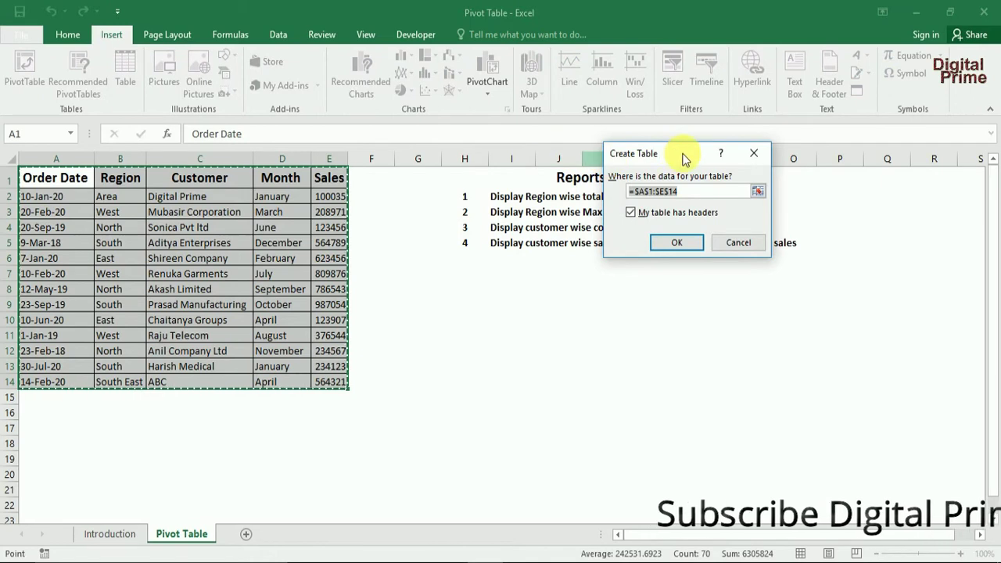
drag(679, 158, 494, 130)
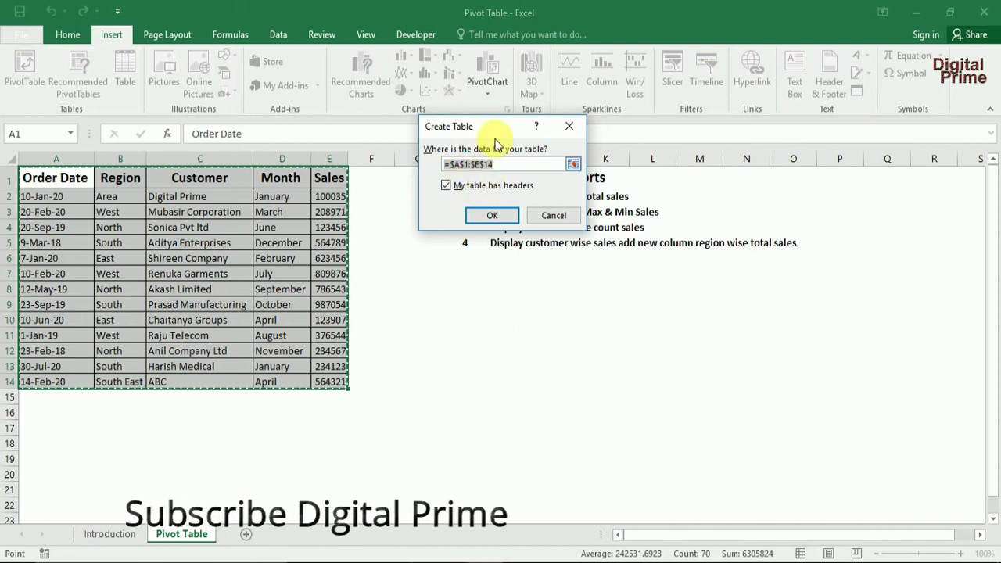
drag(486, 133, 479, 122)
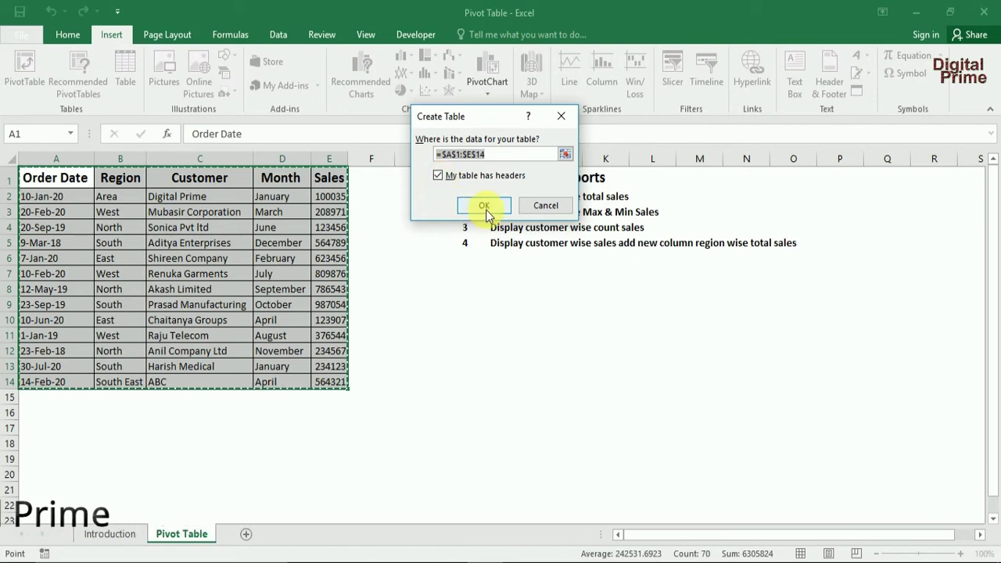
click(488, 208)
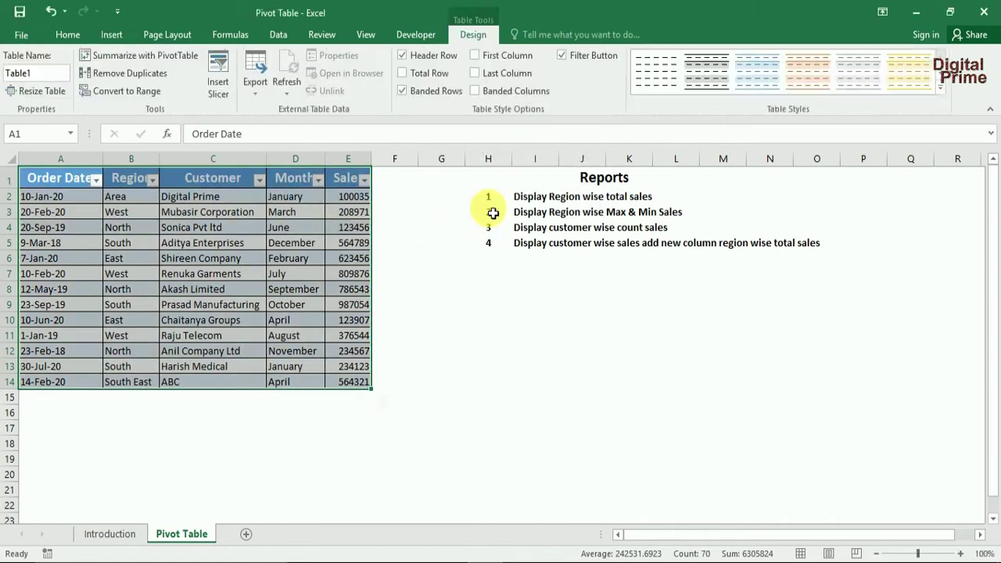
Step: Autofit the Order Date, Region, Month and Sales columns of Table1
double_click(102, 168)
double_click(174, 171)
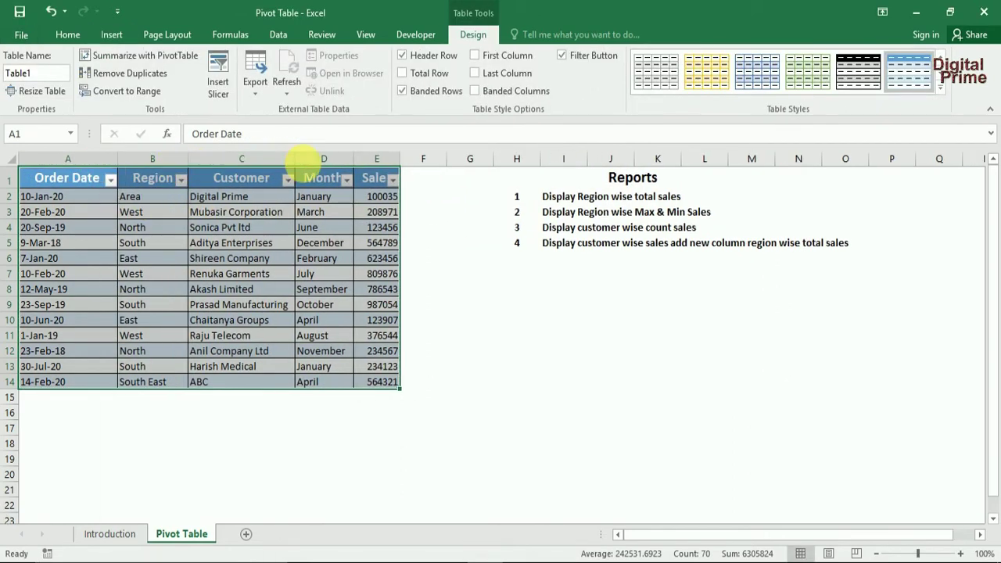
double_click(353, 169)
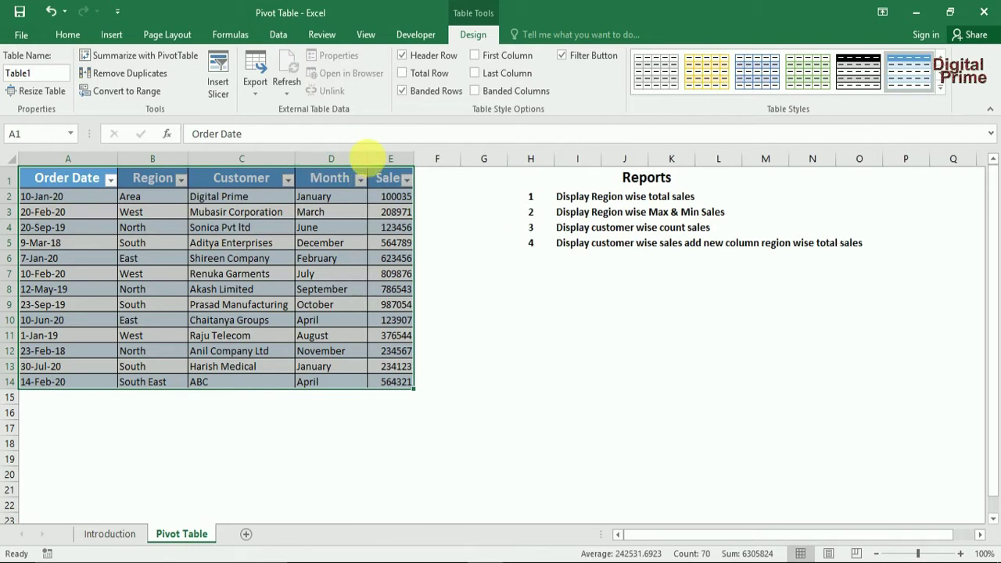
double_click(414, 169)
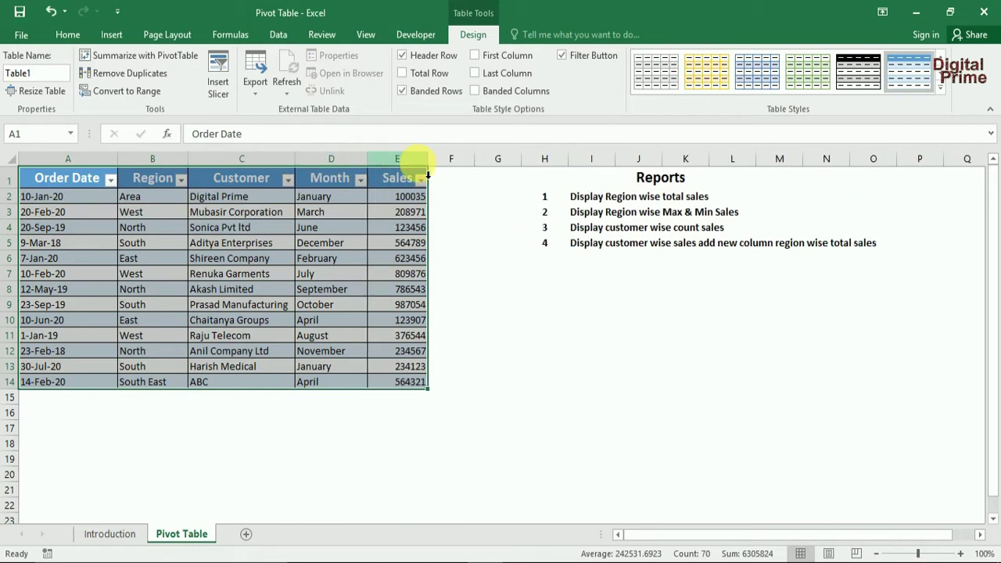
mouse_move(71, 179)
mouse_down()
mouse_move(410, 317)
mouse_move(414, 382)
mouse_up()
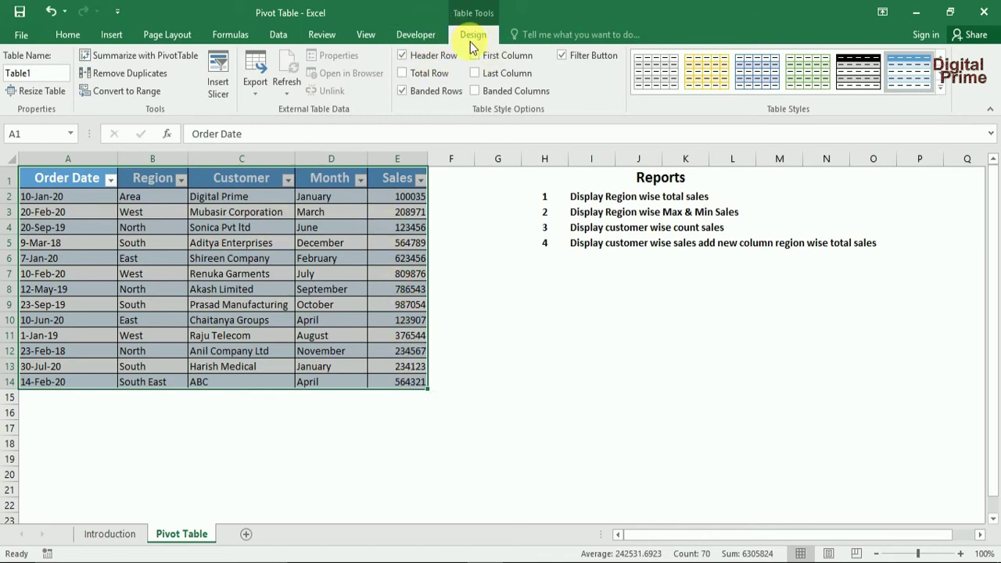
click(469, 211)
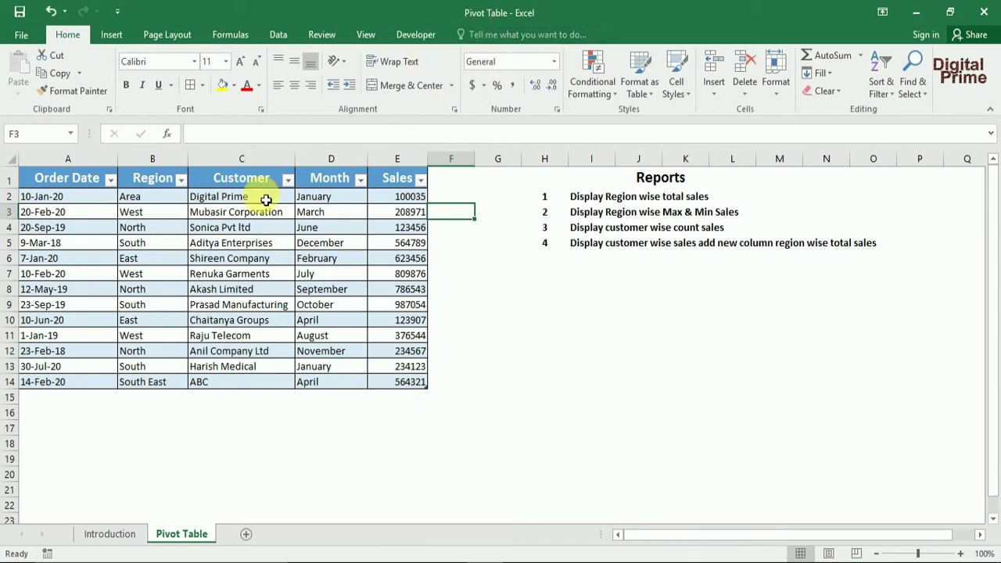
click(238, 212)
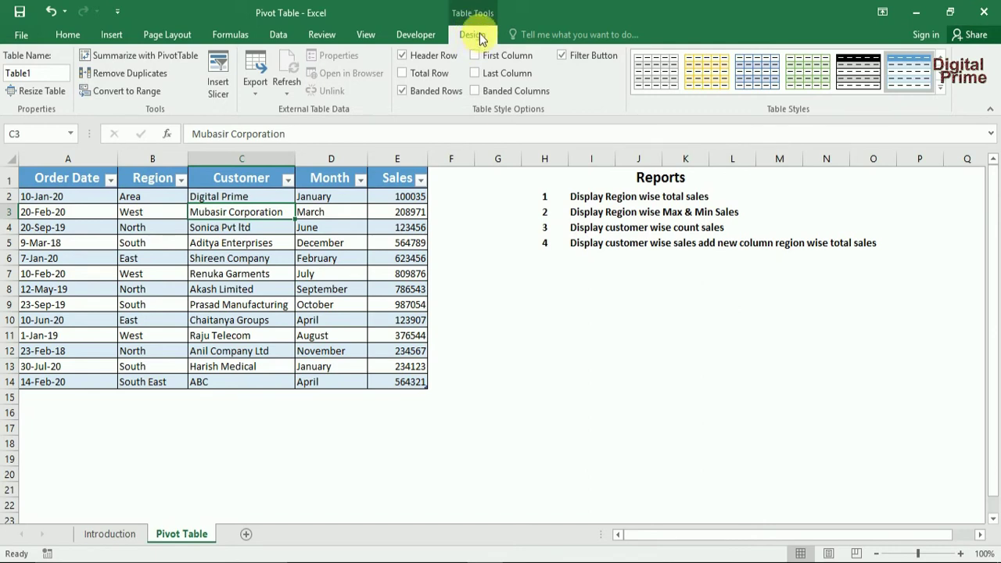
click(497, 211)
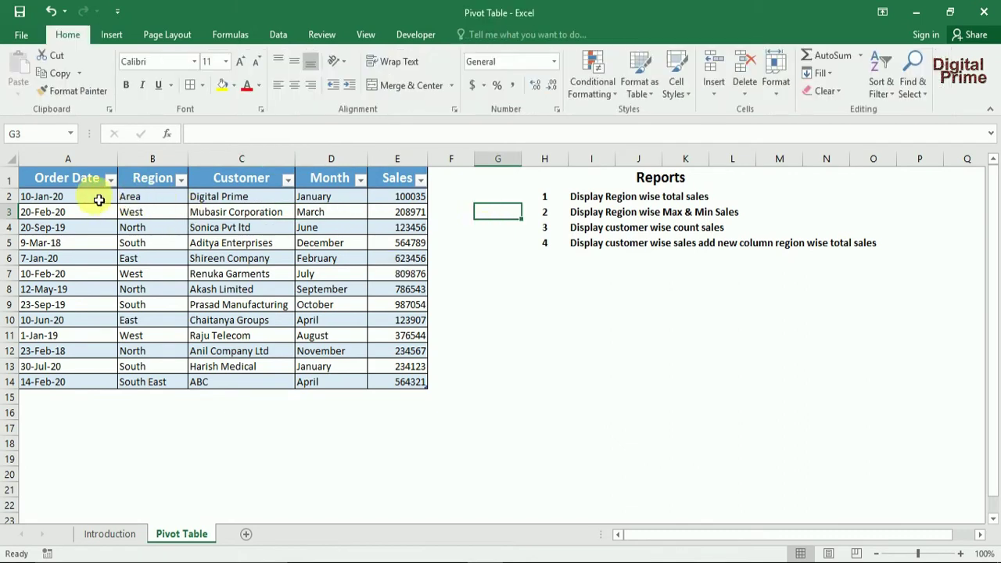
drag(78, 181, 414, 380)
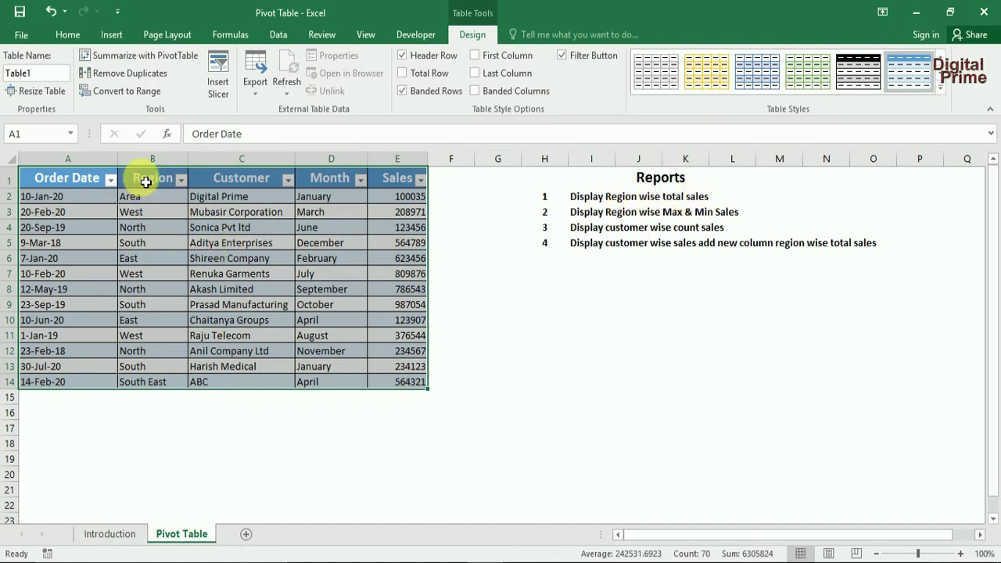
drag(140, 178, 148, 383)
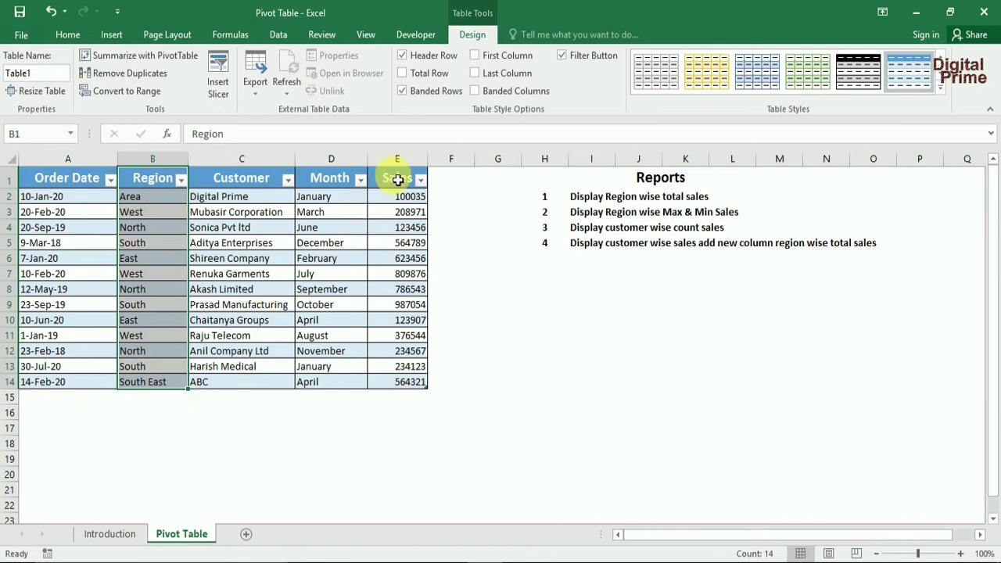
drag(397, 178, 410, 389)
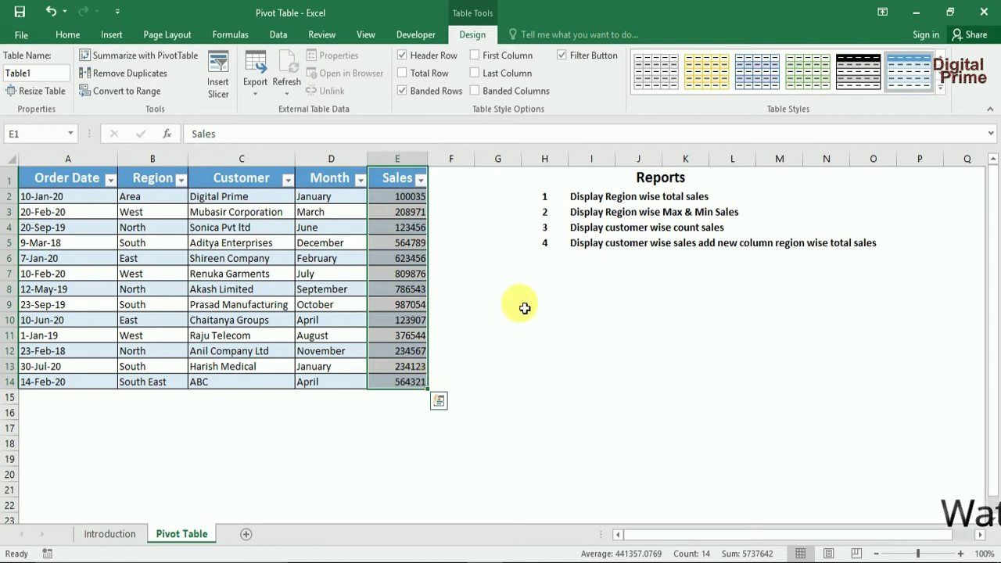
click(503, 299)
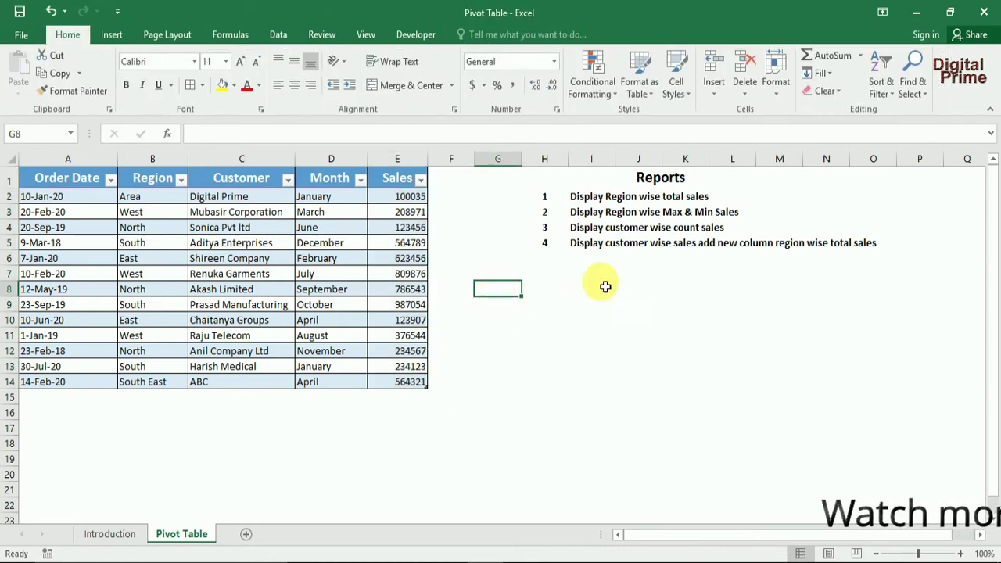
click(67, 461)
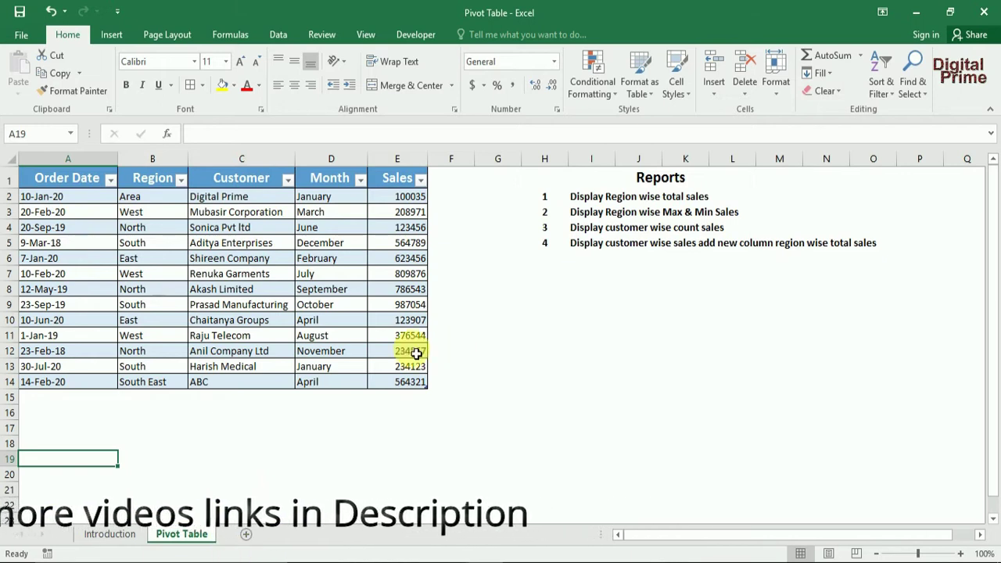
mouse_move(79, 180)
mouse_down()
mouse_move(178, 182)
mouse_move(418, 389)
mouse_up()
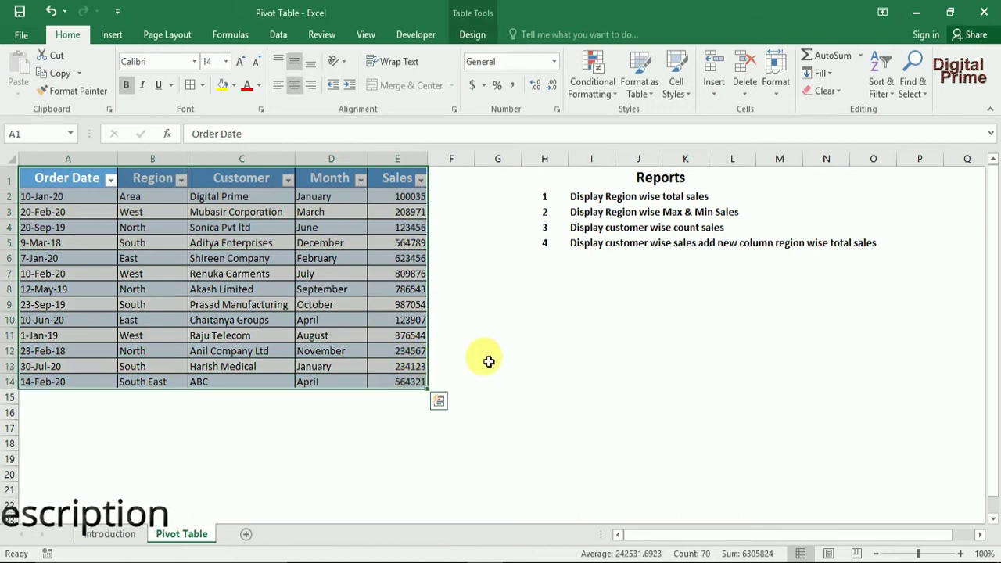
click(471, 336)
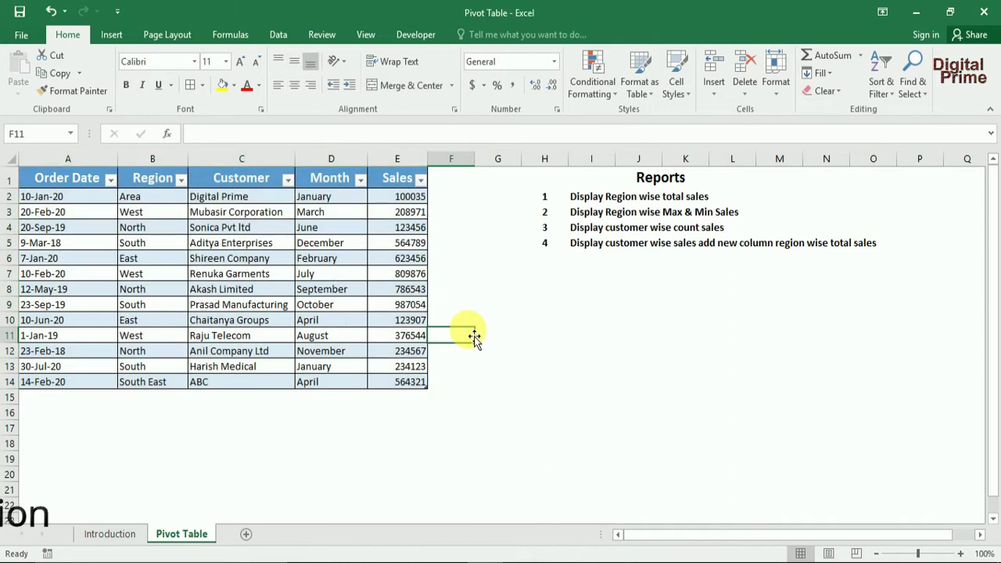
click(116, 37)
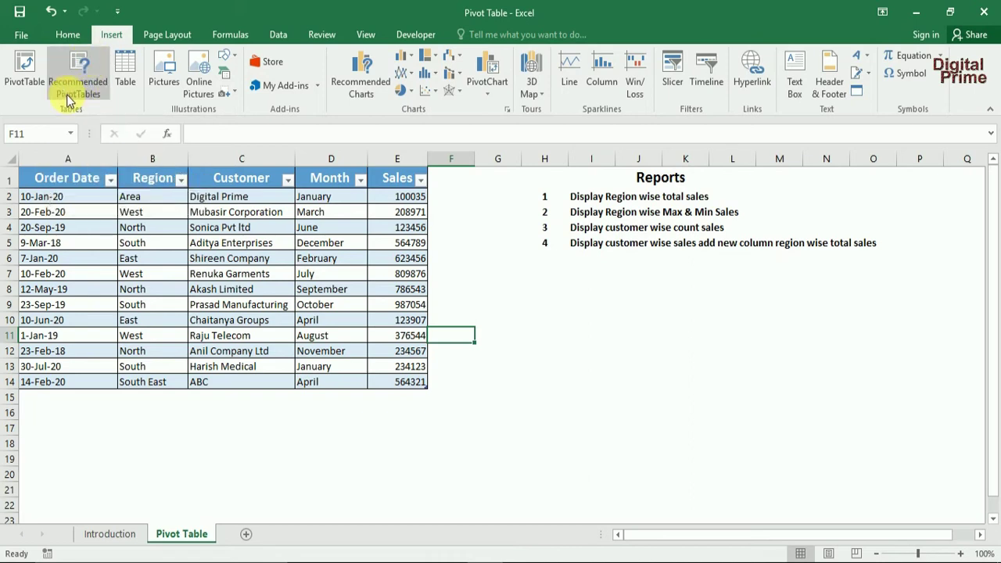
Step: Start a new PivotTable using Table1 as the data to analyse
click(20, 85)
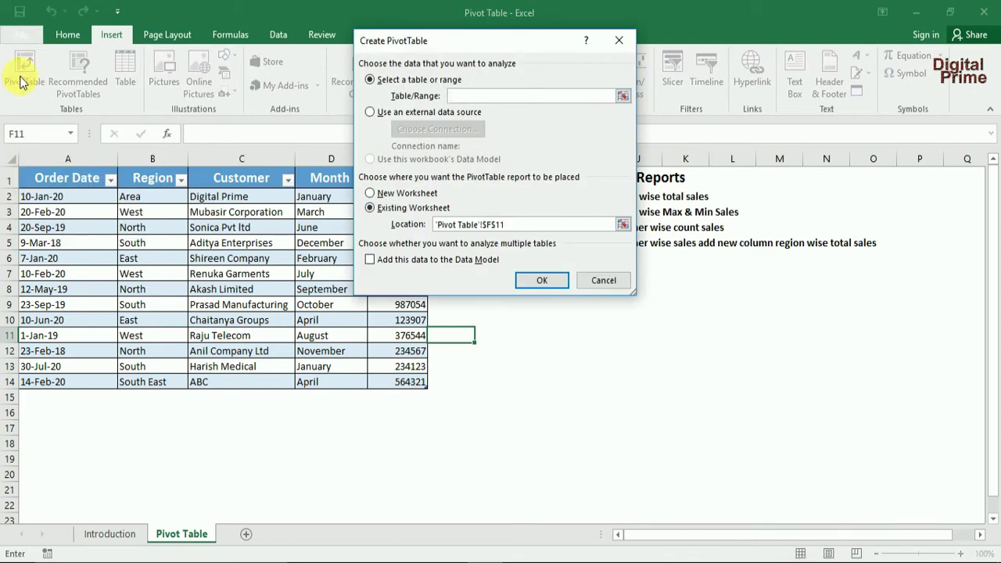
mouse_move(461, 49)
mouse_down()
mouse_move(486, 64)
mouse_move(466, 70)
mouse_up()
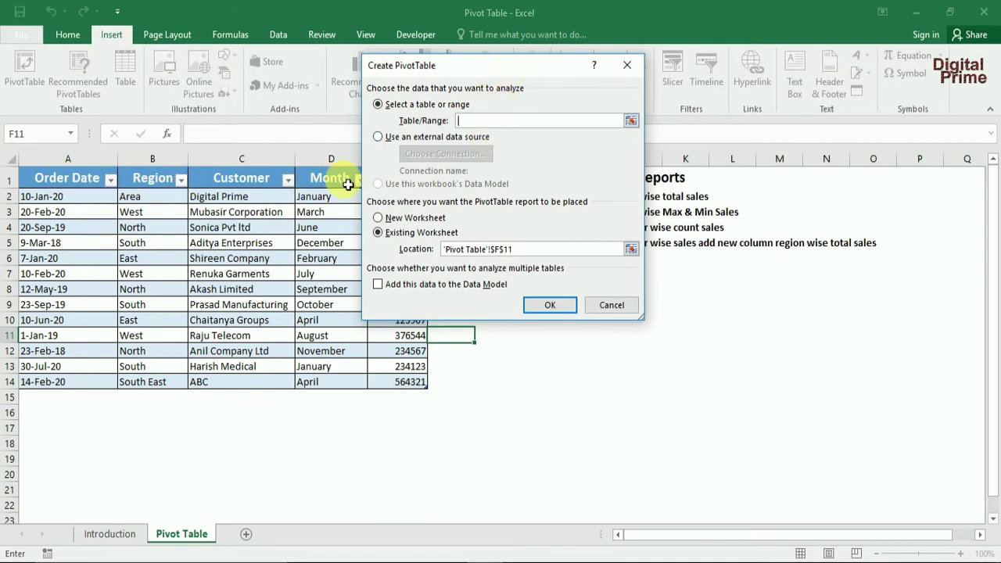
mouse_move(74, 179)
mouse_down()
mouse_move(389, 202)
mouse_move(400, 384)
mouse_up()
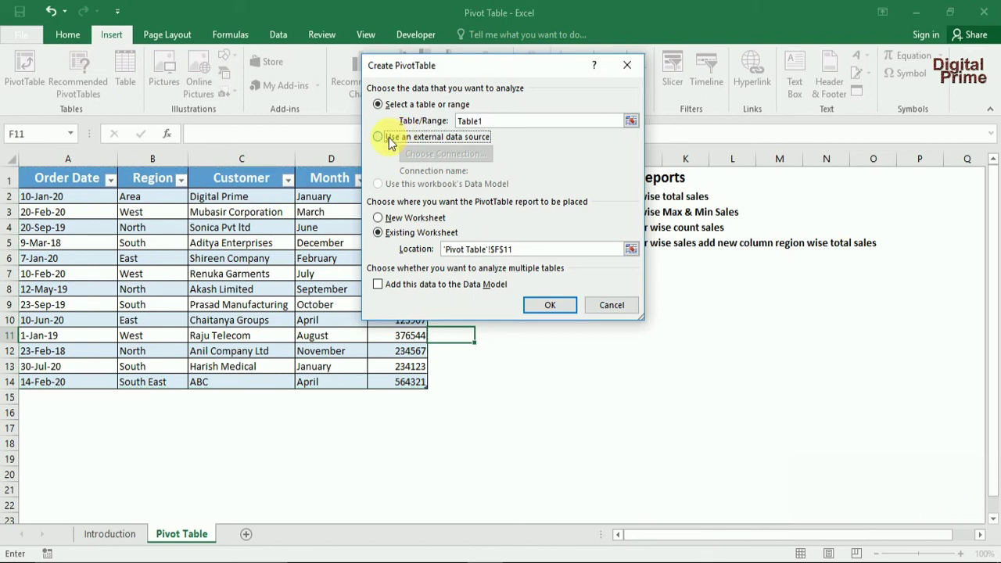
click(388, 140)
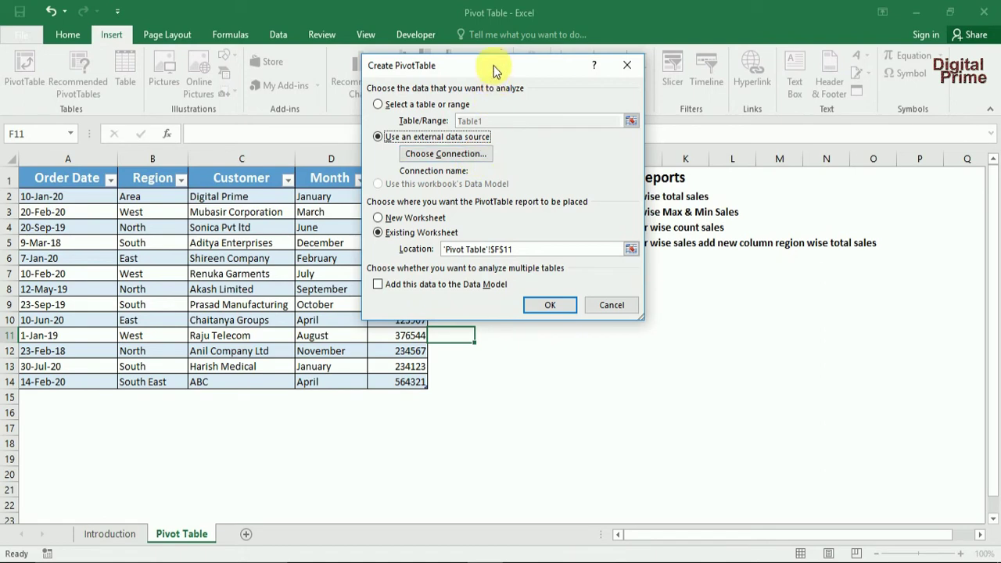
drag(497, 69, 505, 54)
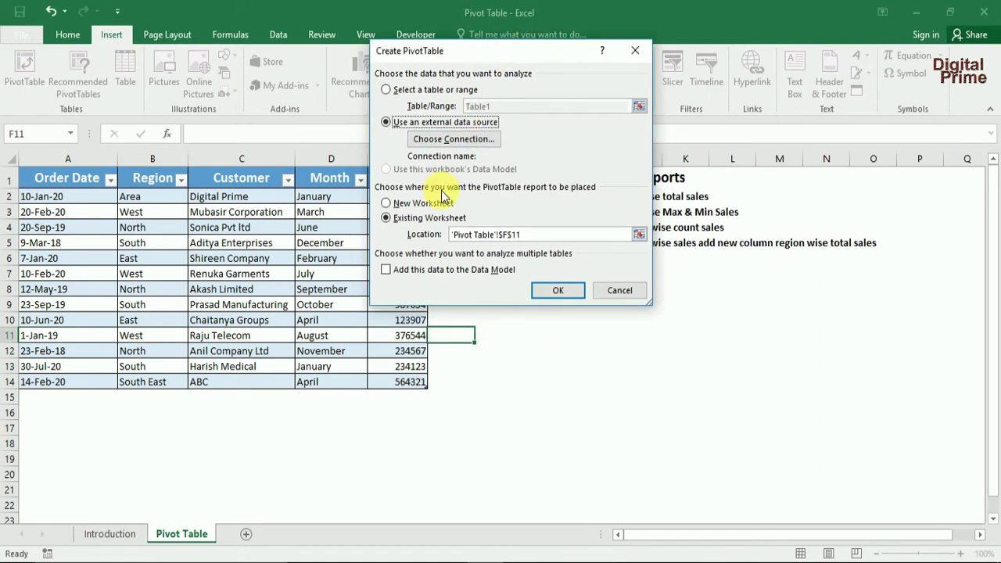
click(394, 91)
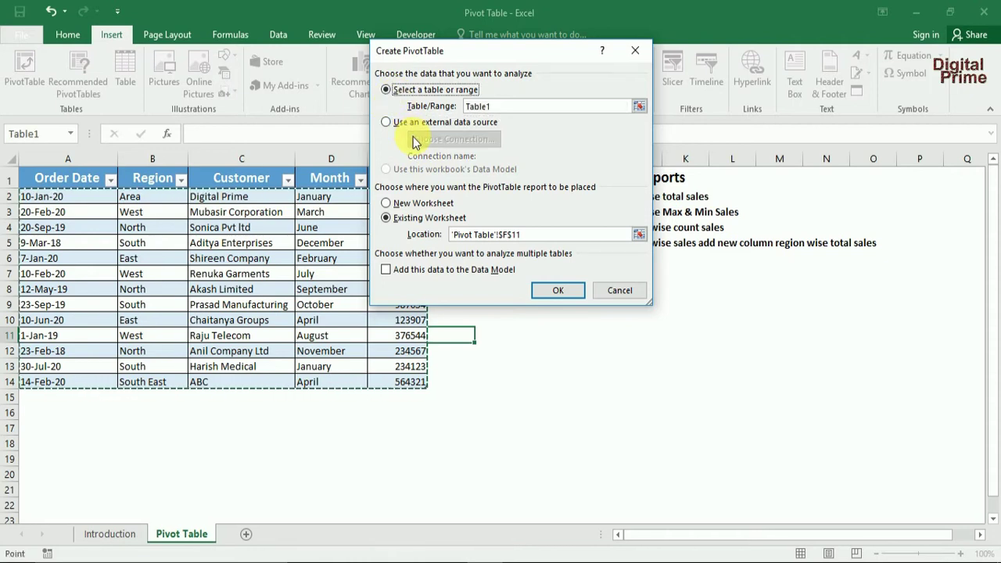
Step: Place the PivotTable on the existing sheet at cell H10 and create it
drag(467, 56, 552, 61)
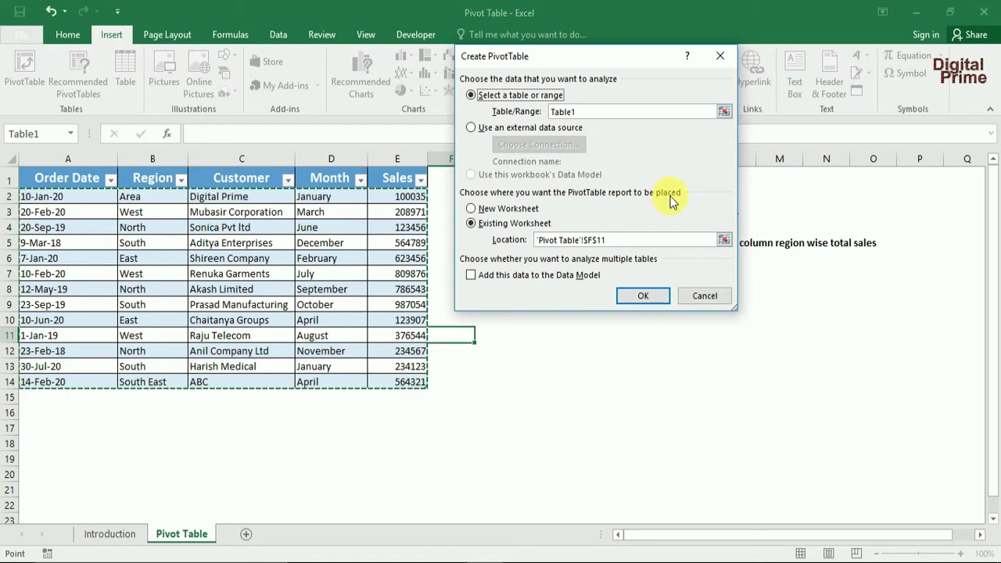
click(469, 210)
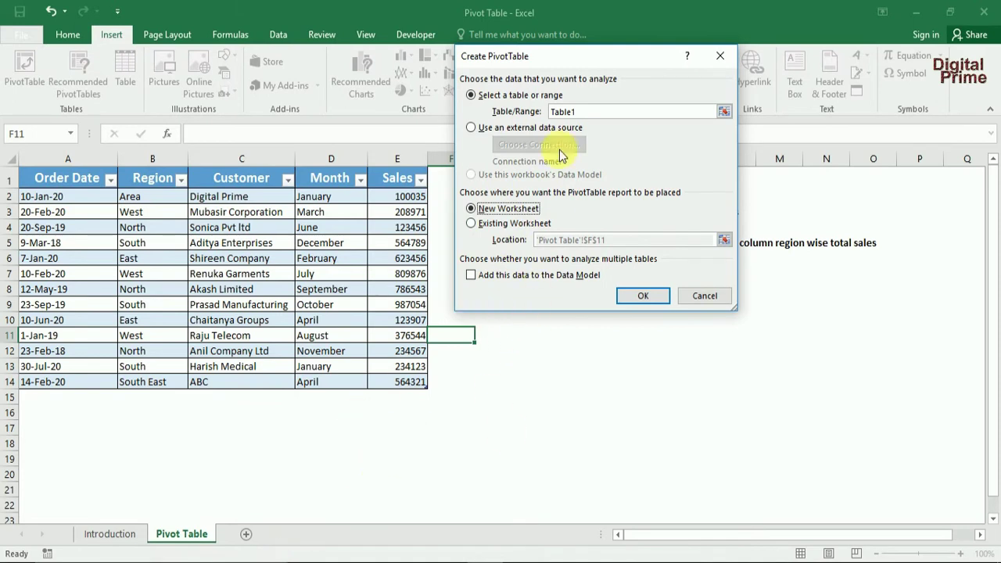
drag(569, 63, 638, 65)
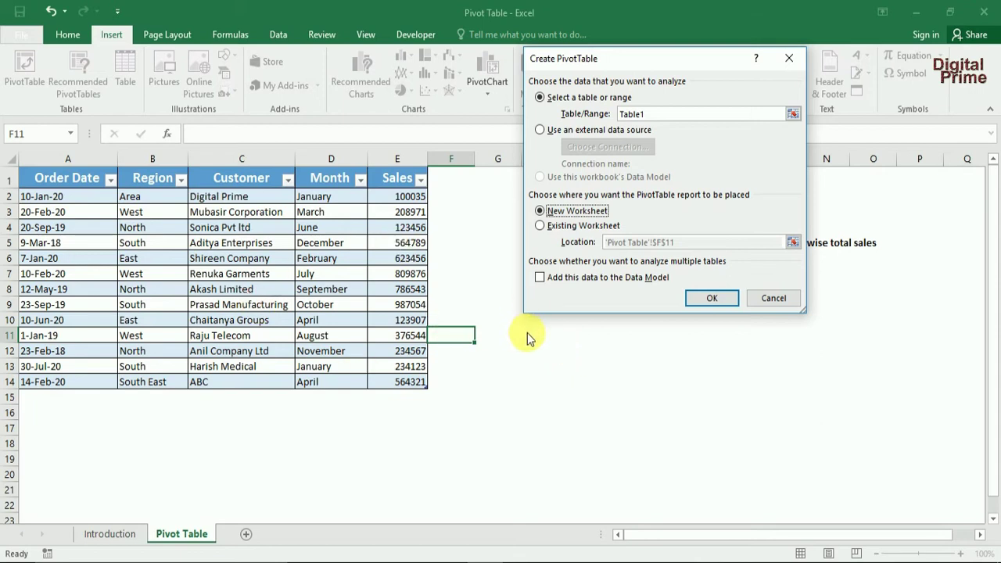
click(573, 228)
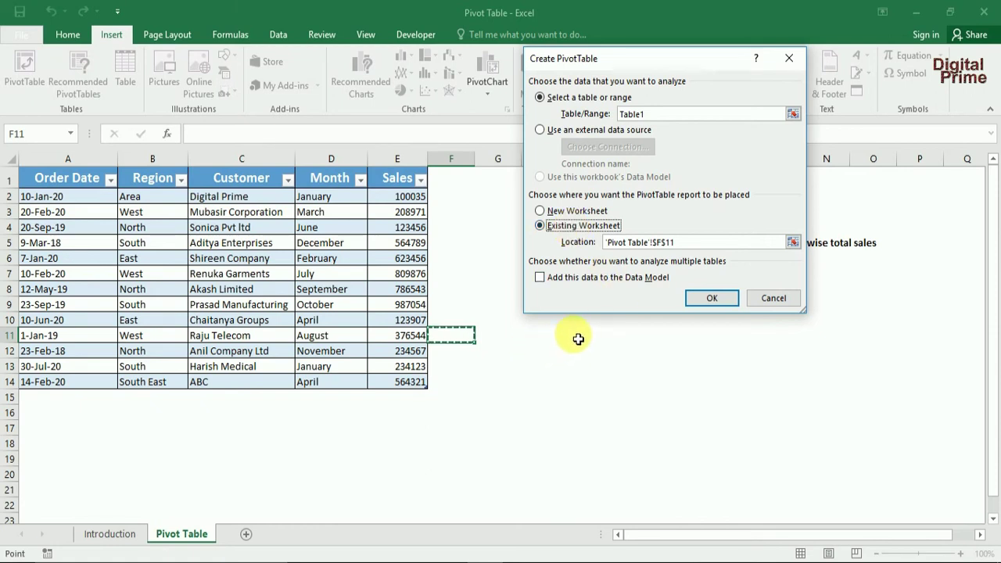
click(549, 324)
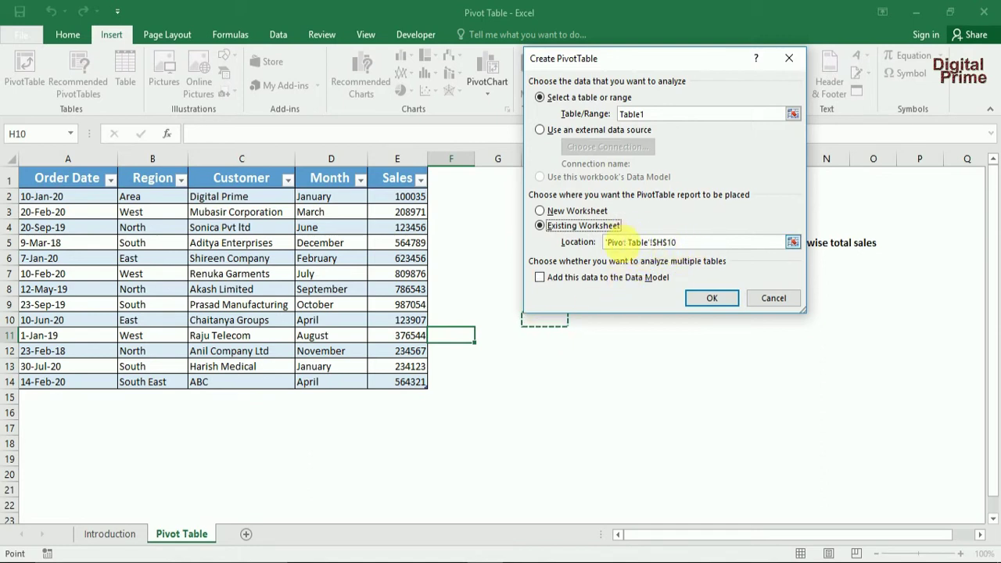
click(714, 299)
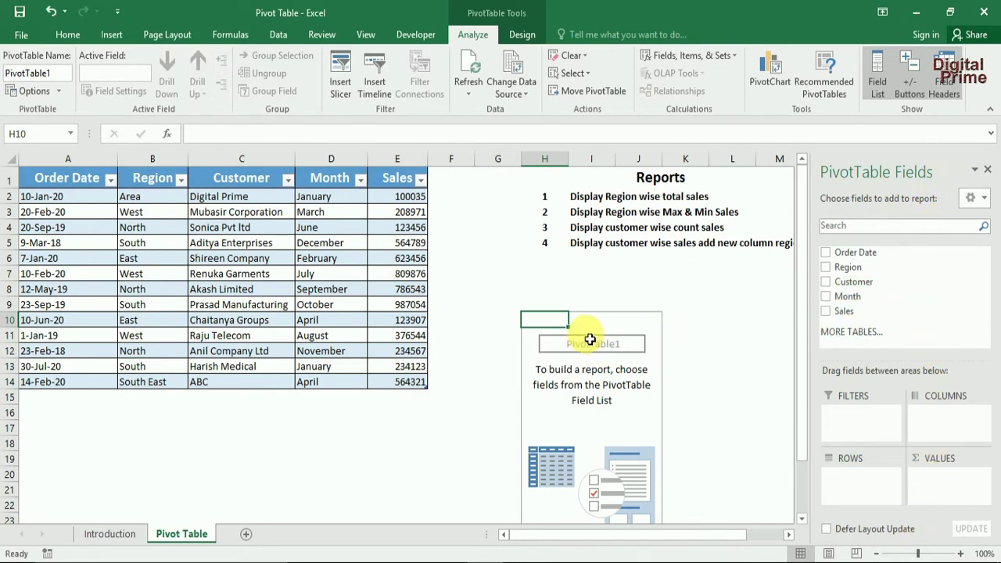
Step: Select the empty PivotTable1 at H10 to show its field list, then return to the sheet's top
click(799, 292)
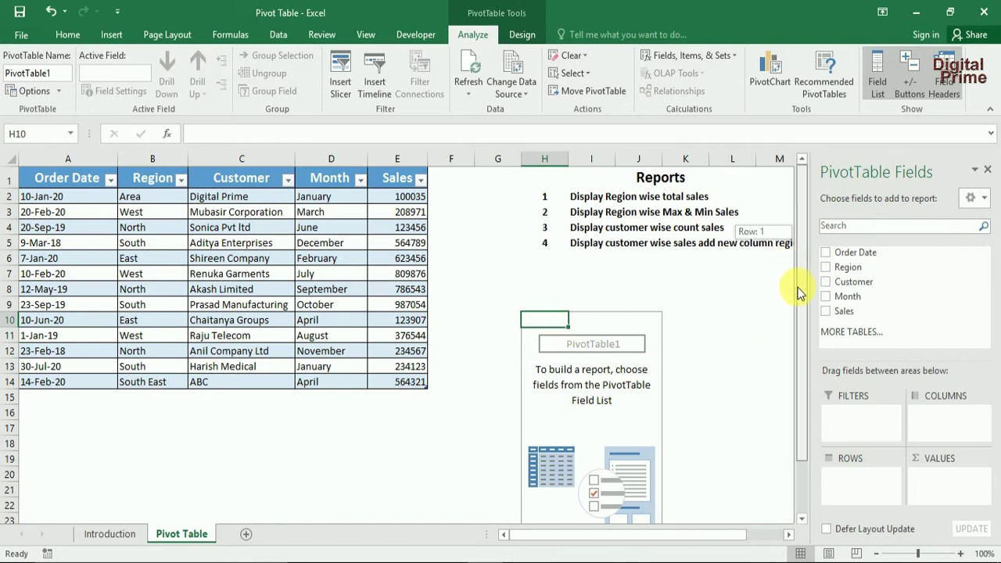
drag(799, 292, 799, 305)
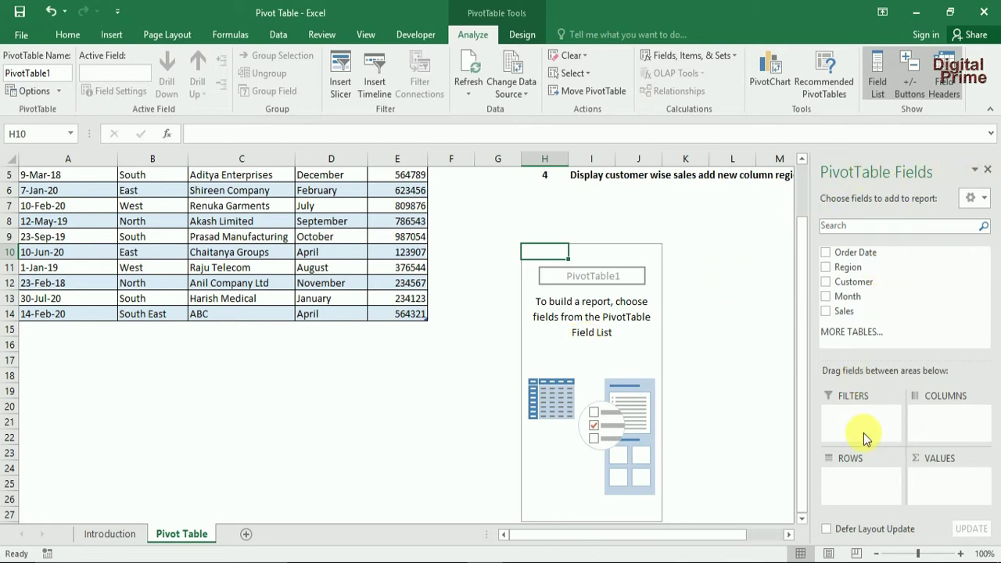
click(717, 255)
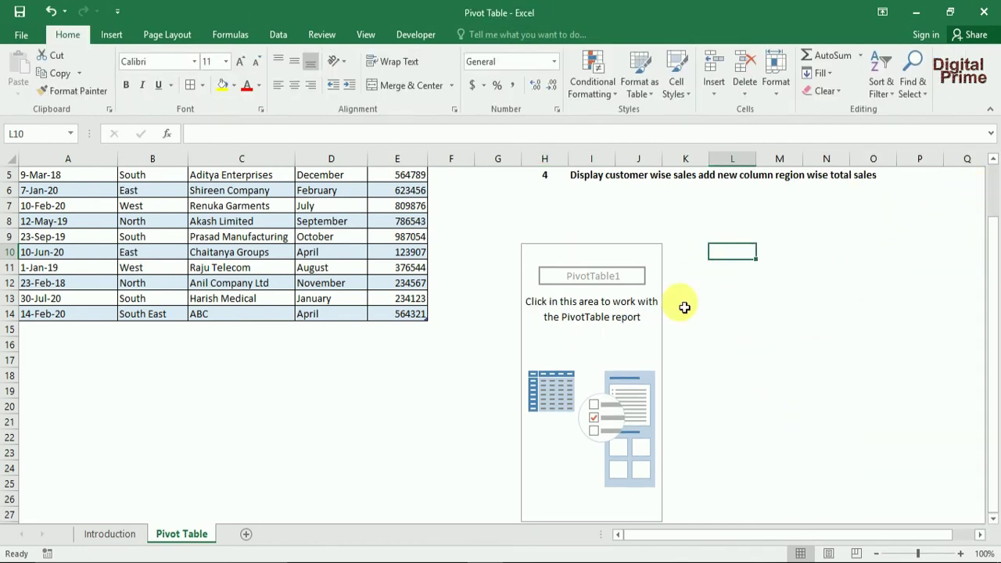
click(595, 345)
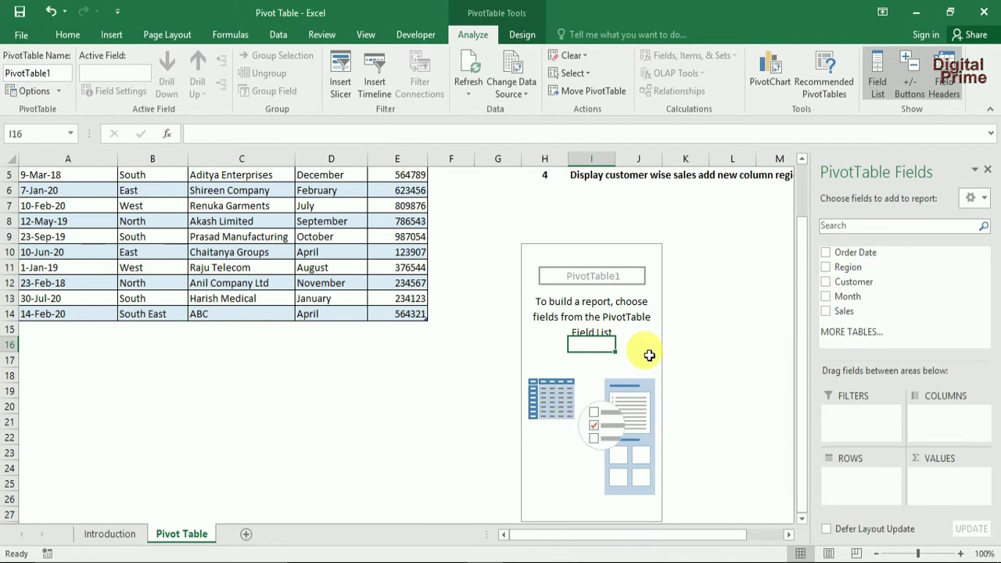
click(880, 69)
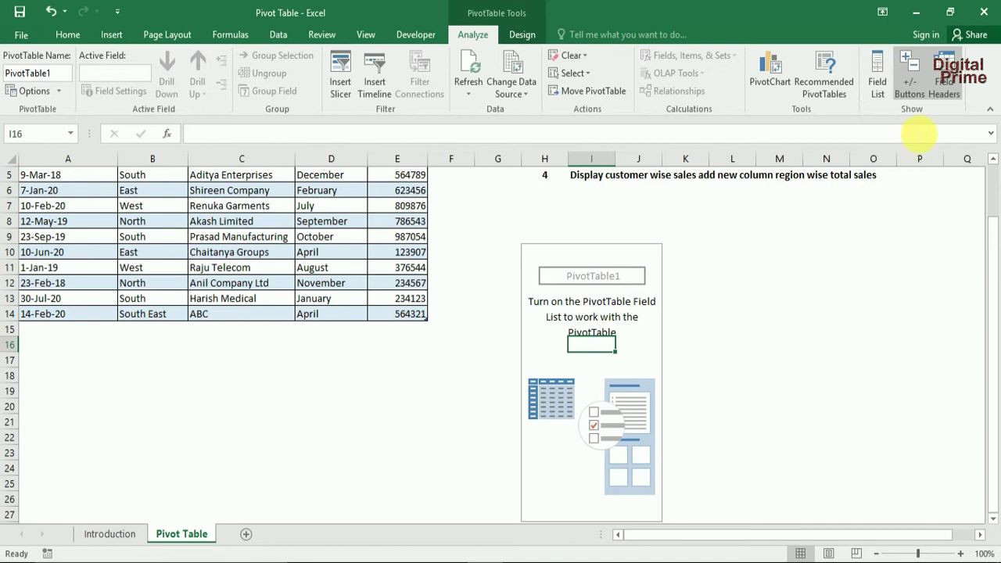
click(879, 68)
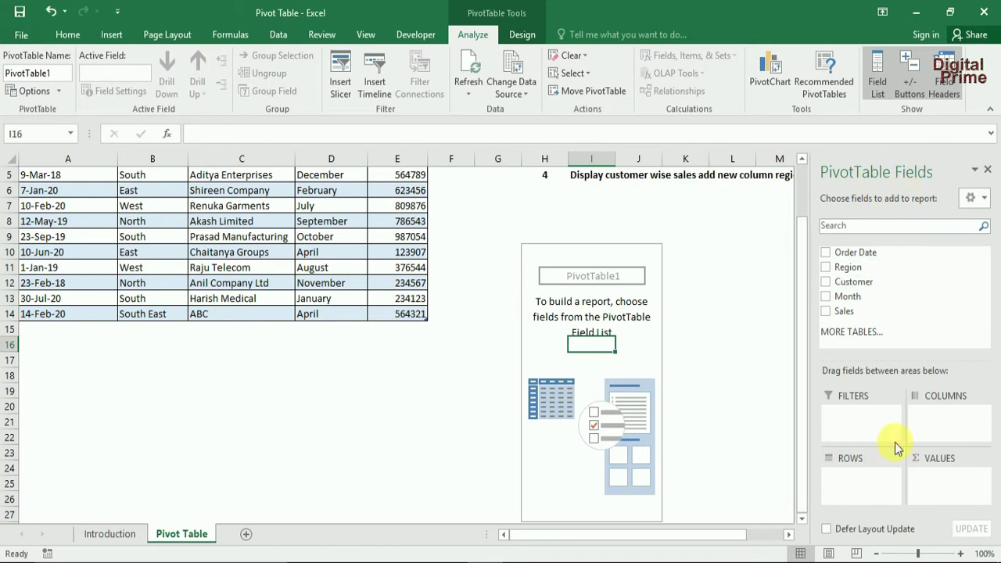
click(562, 250)
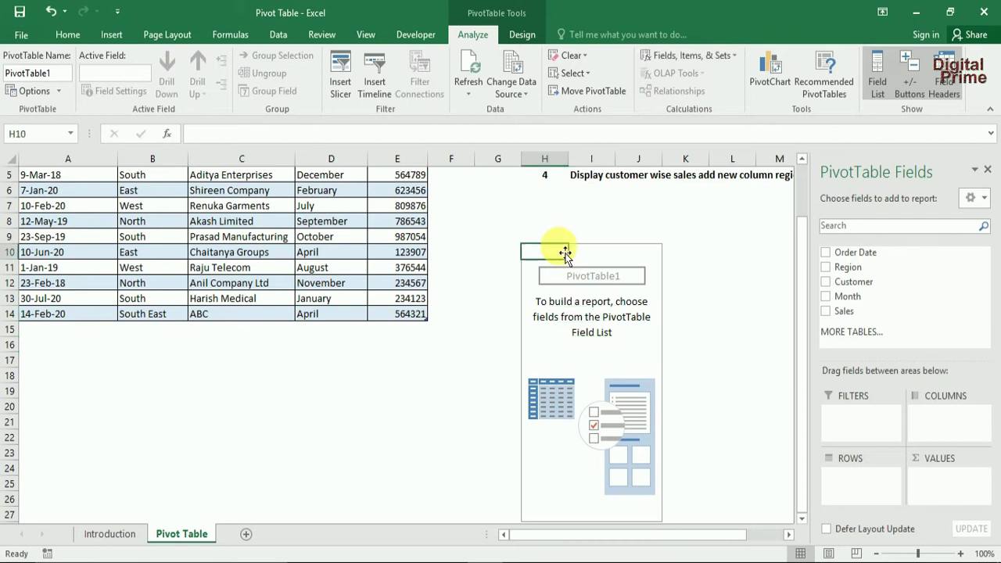
scroll(724, 256, up, 2)
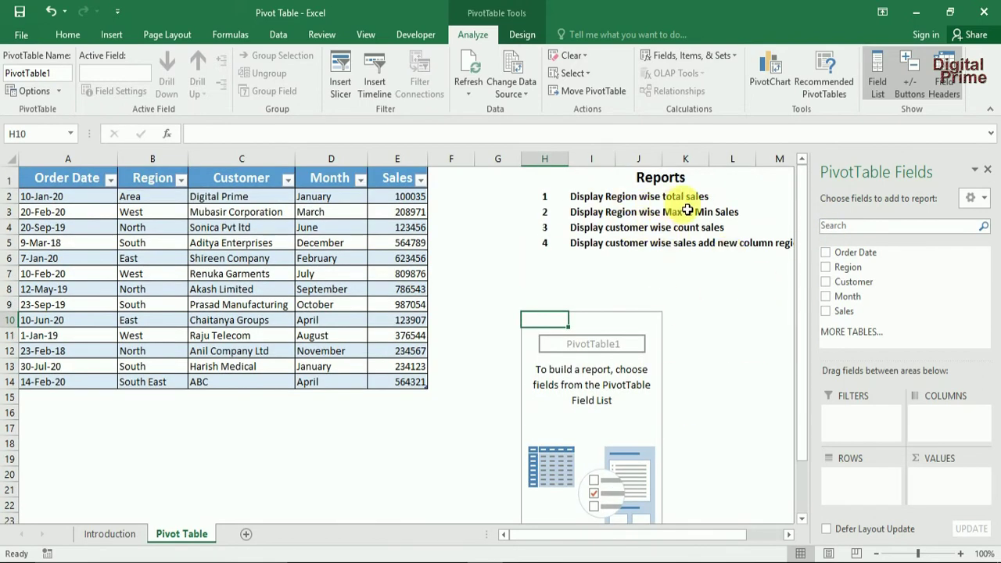
Step: Put Region in ROWS and Sum of Sales in VALUES, checking the 5737642 total
click(825, 267)
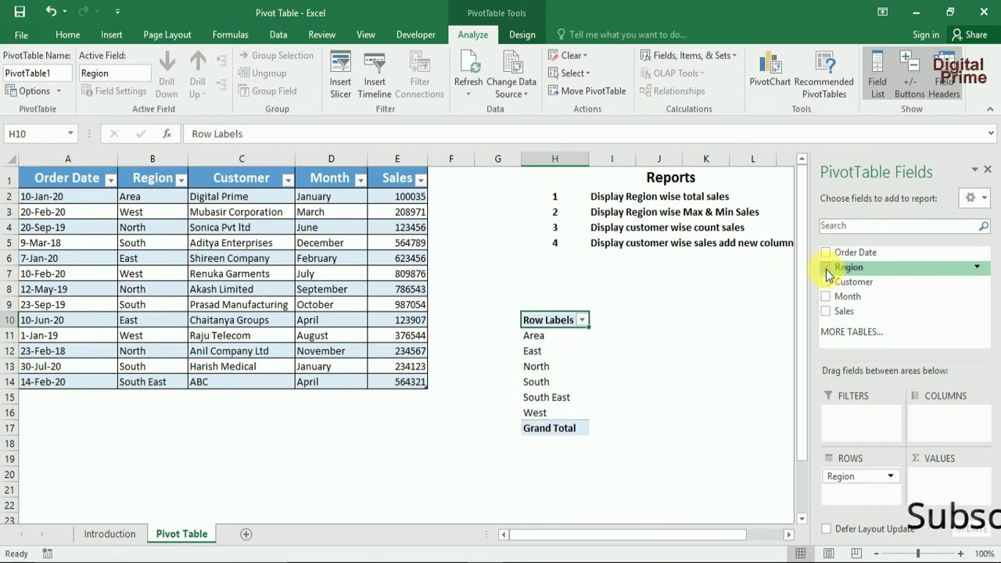
click(826, 312)
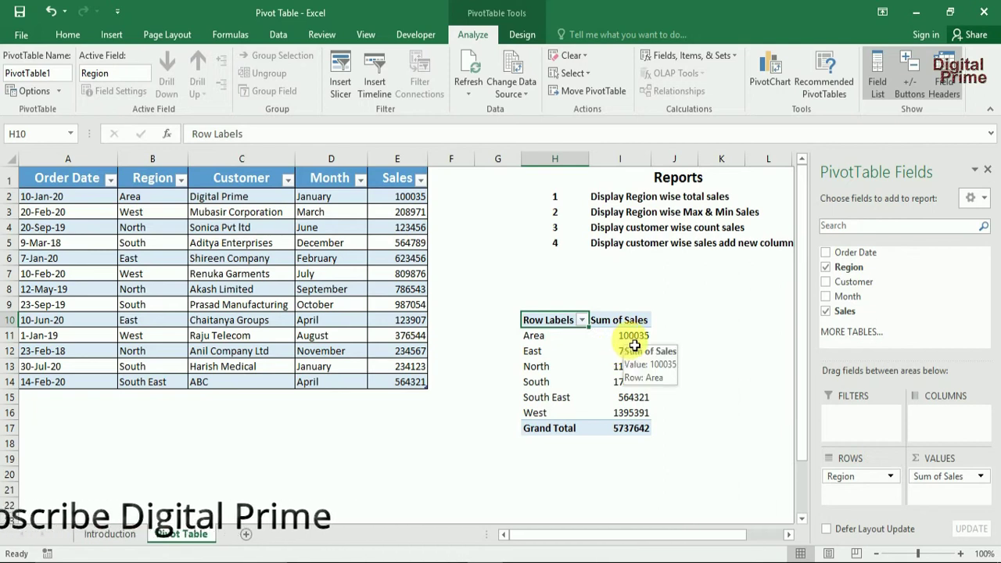
drag(635, 338, 639, 418)
drag(639, 419, 640, 415)
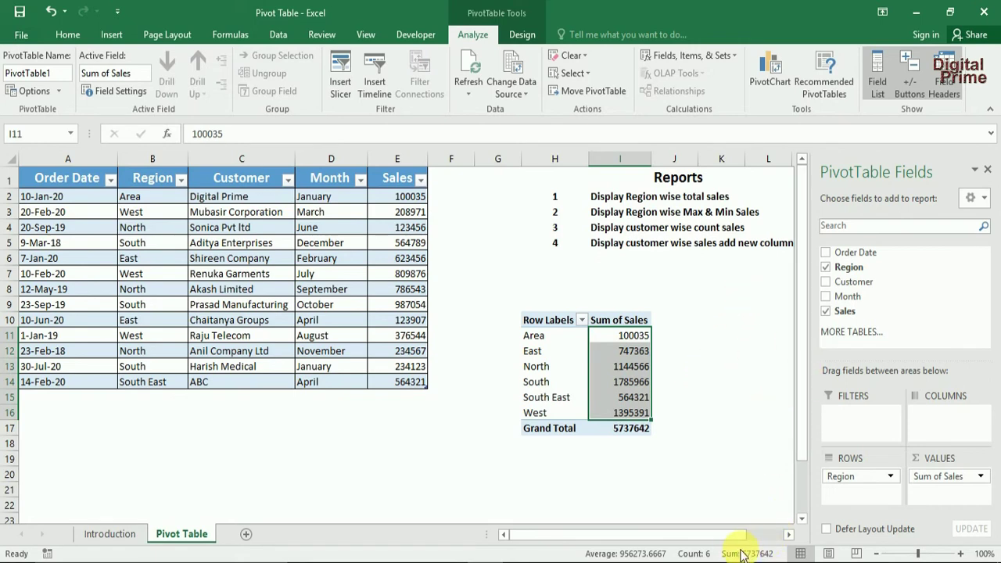
drag(731, 534, 762, 537)
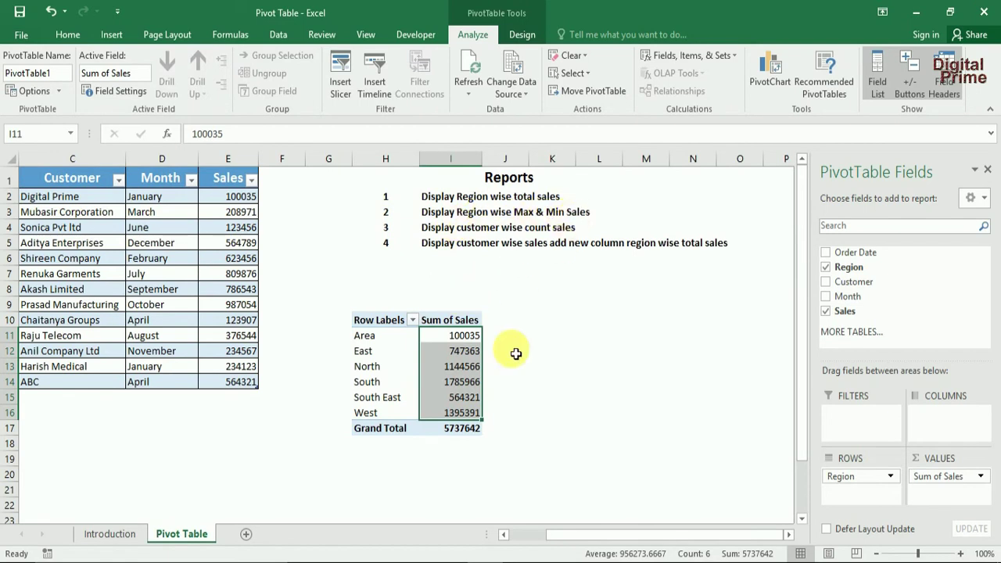
drag(637, 536, 602, 548)
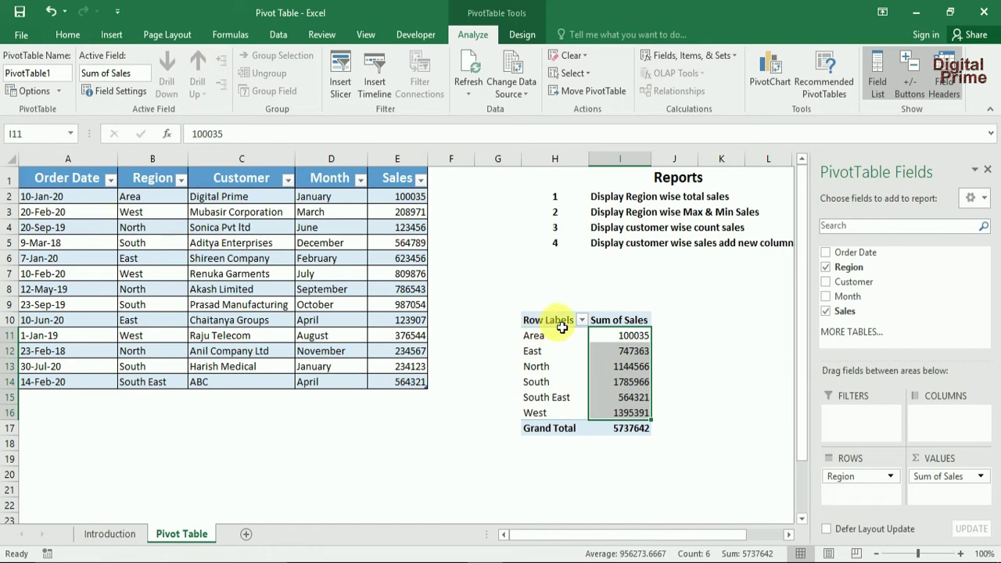
click(559, 323)
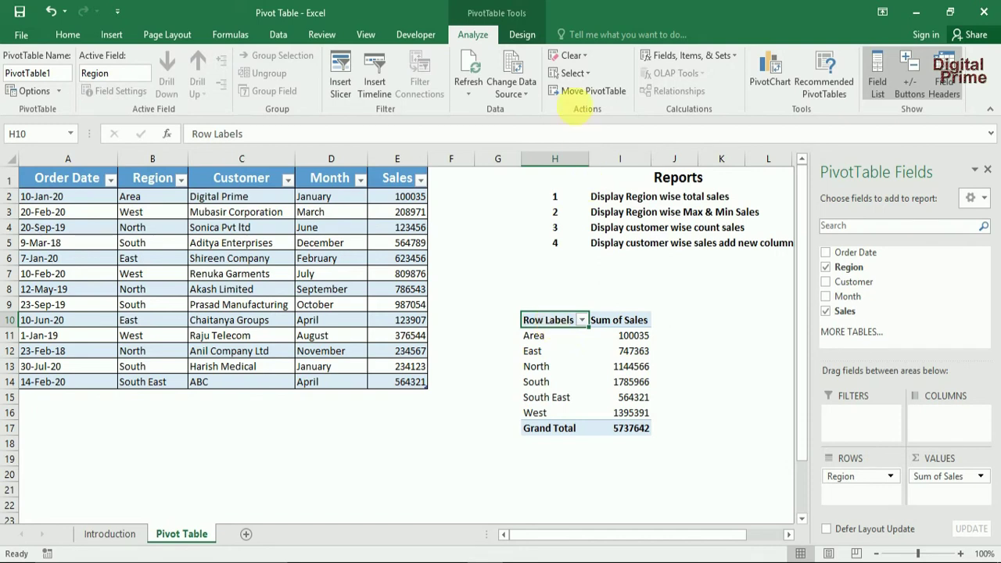
Step: Show PivotTable1 in Outline Form so it's headed Region, then select cell H20
click(523, 37)
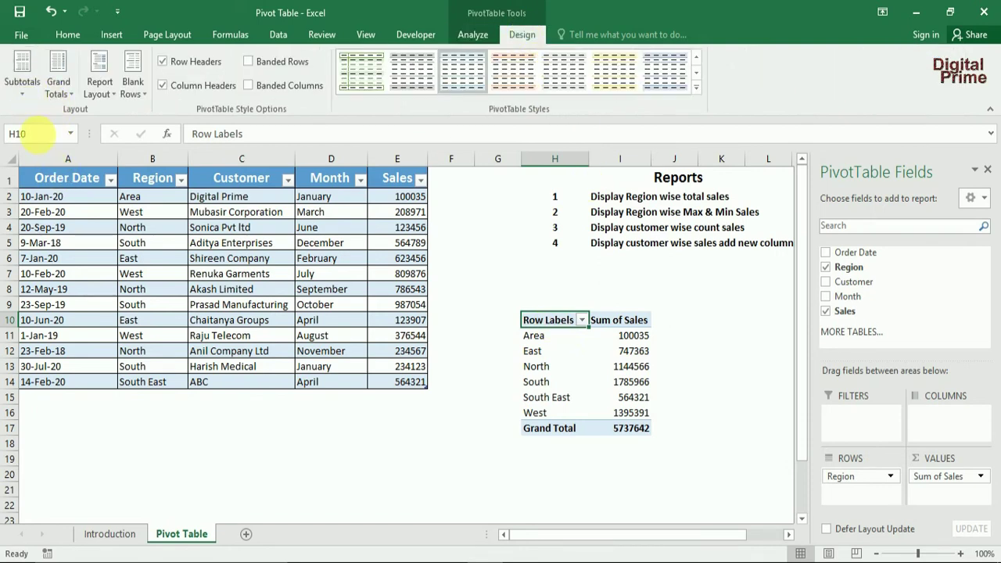
click(106, 92)
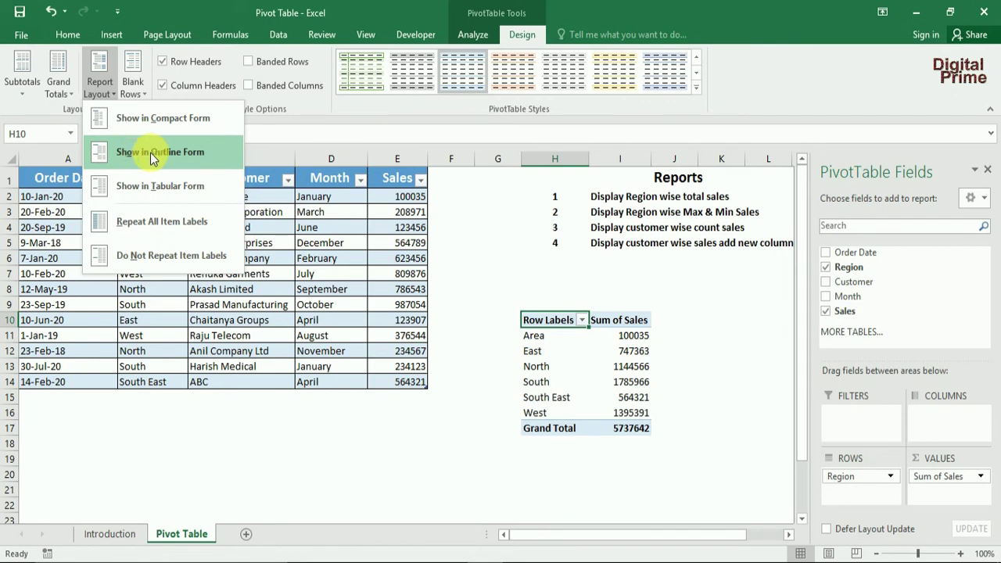
click(173, 156)
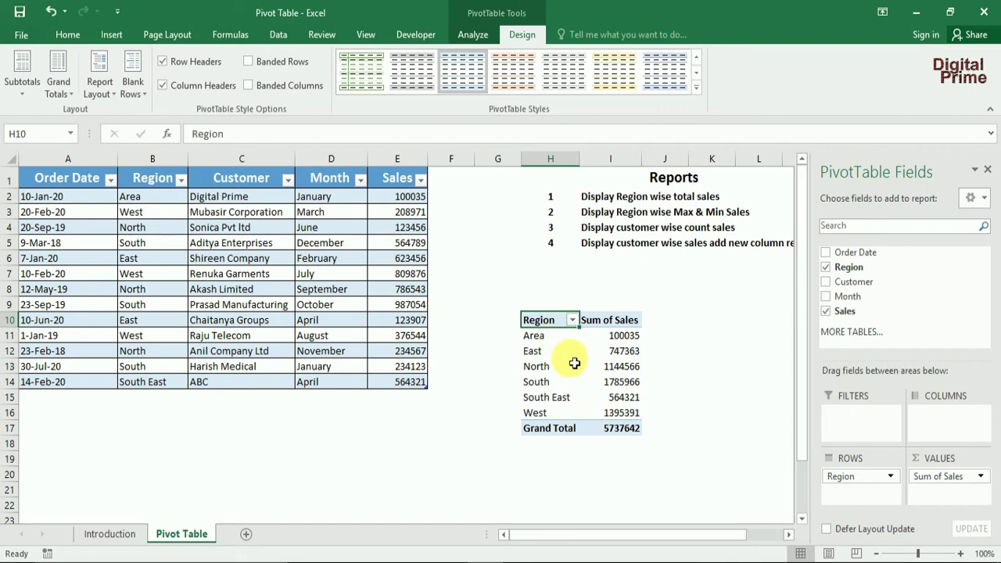
click(602, 213)
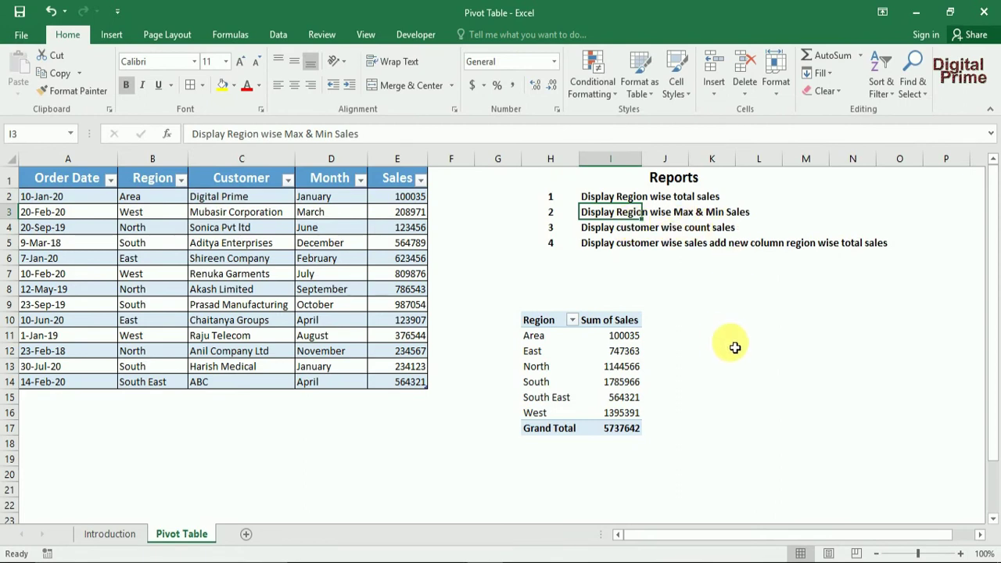
scroll(724, 341, down, 2)
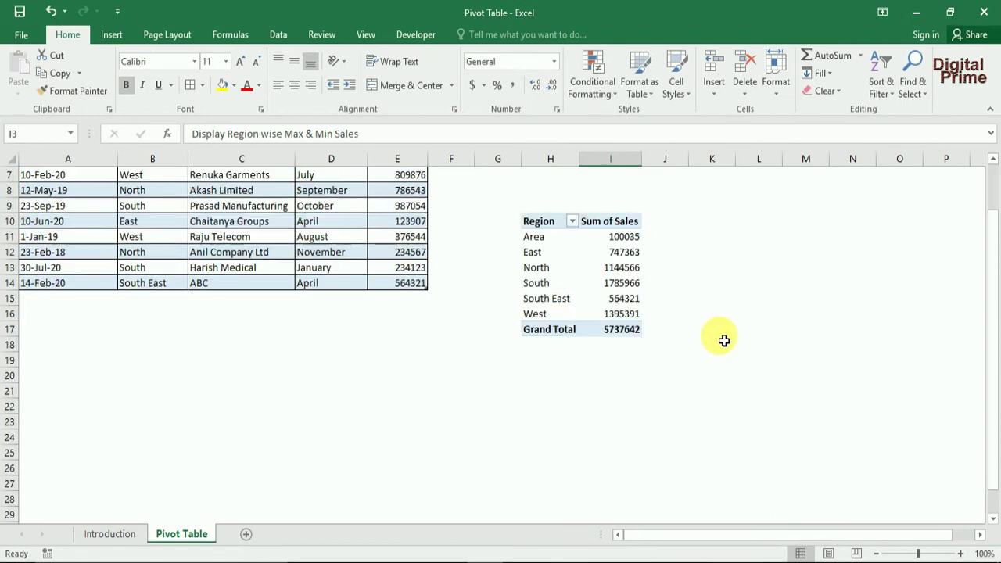
click(534, 379)
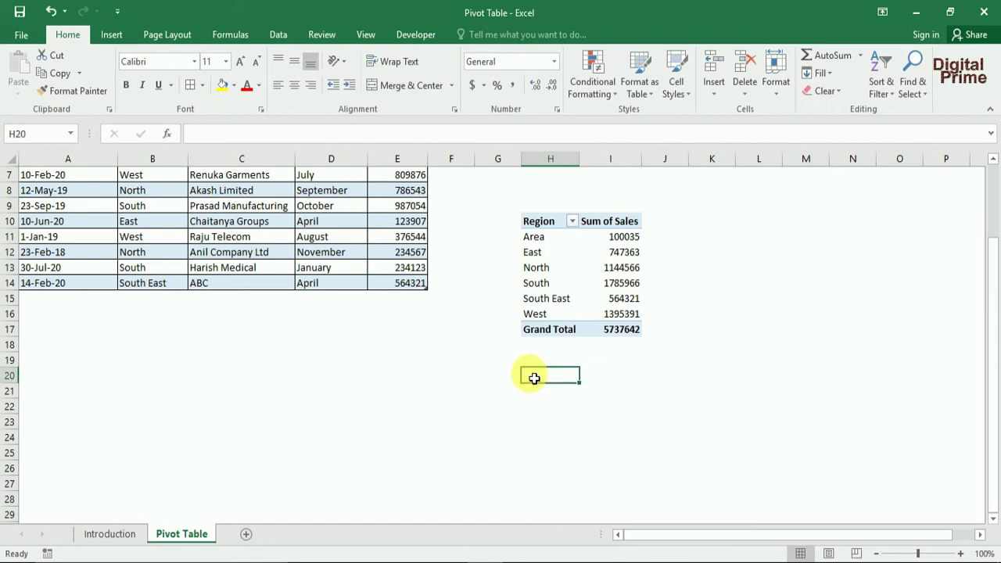
scroll(706, 373, up, 2)
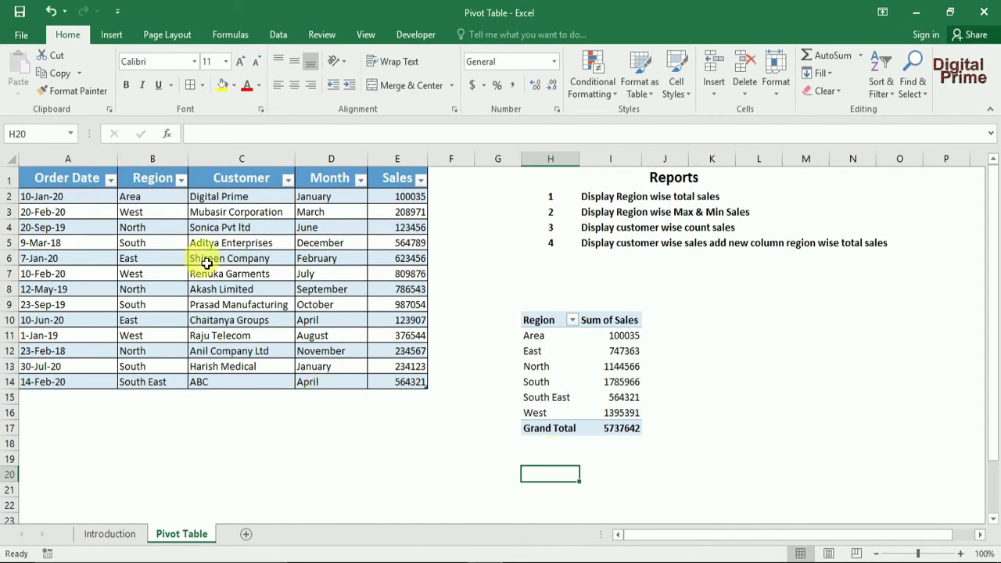
Step: Insert PivotTable2 from Table1 (A1:E14) at cell H20 on the existing sheet
click(112, 35)
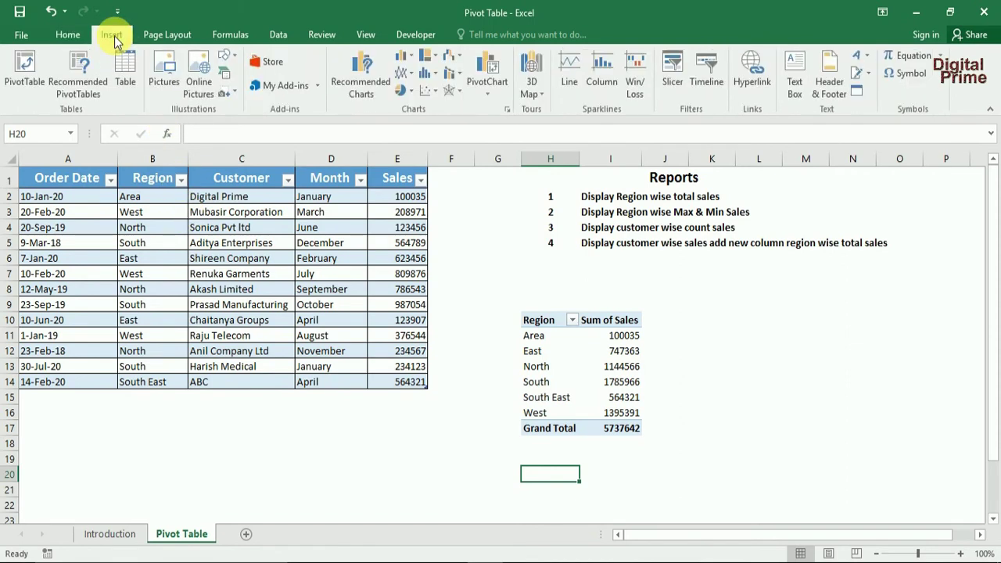
click(21, 79)
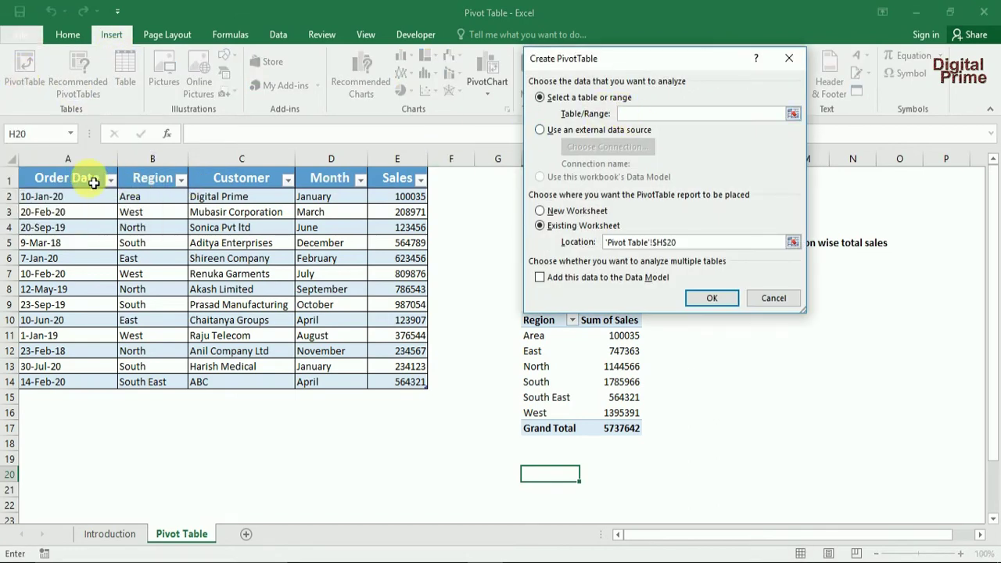
drag(88, 179, 405, 388)
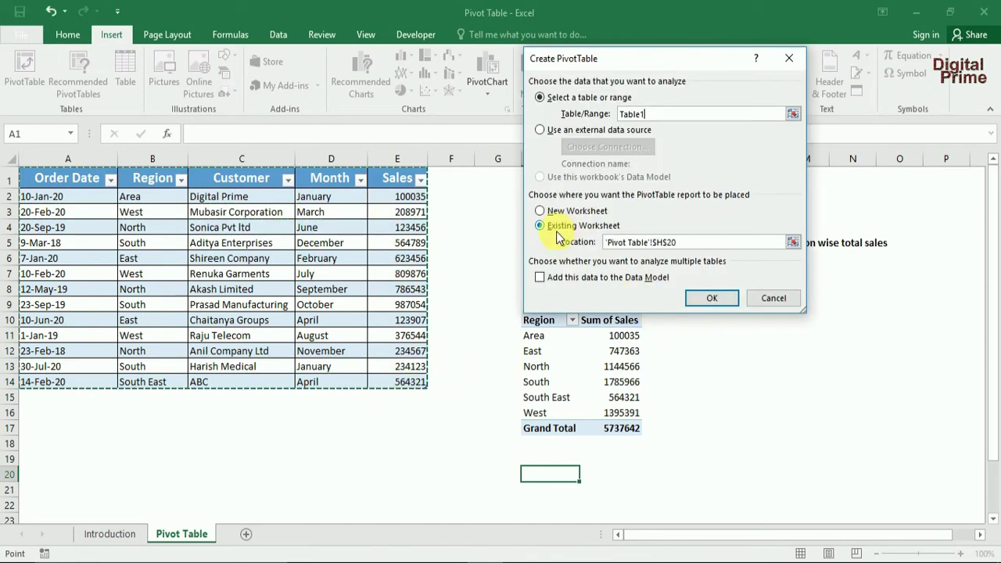
click(713, 301)
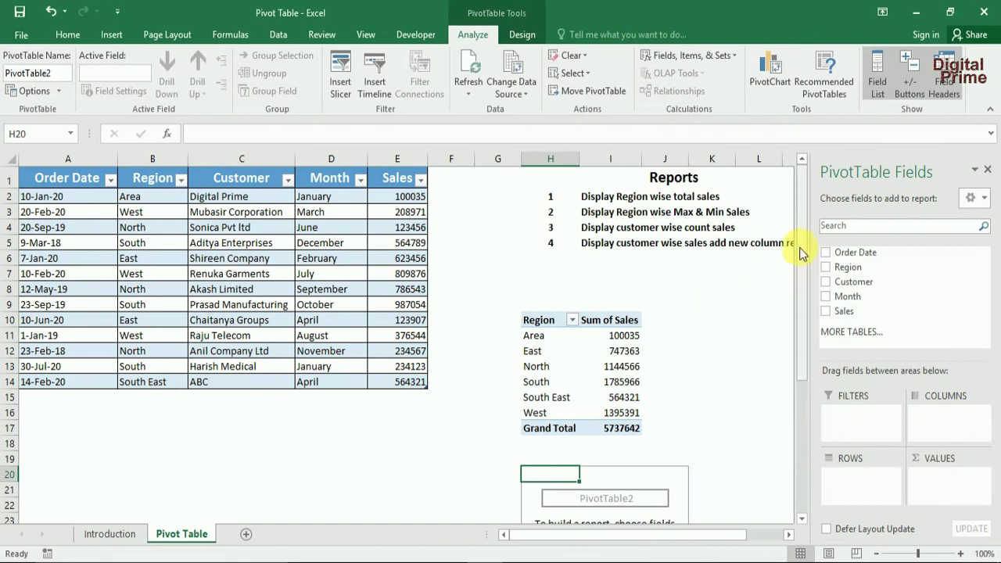
drag(802, 191, 805, 294)
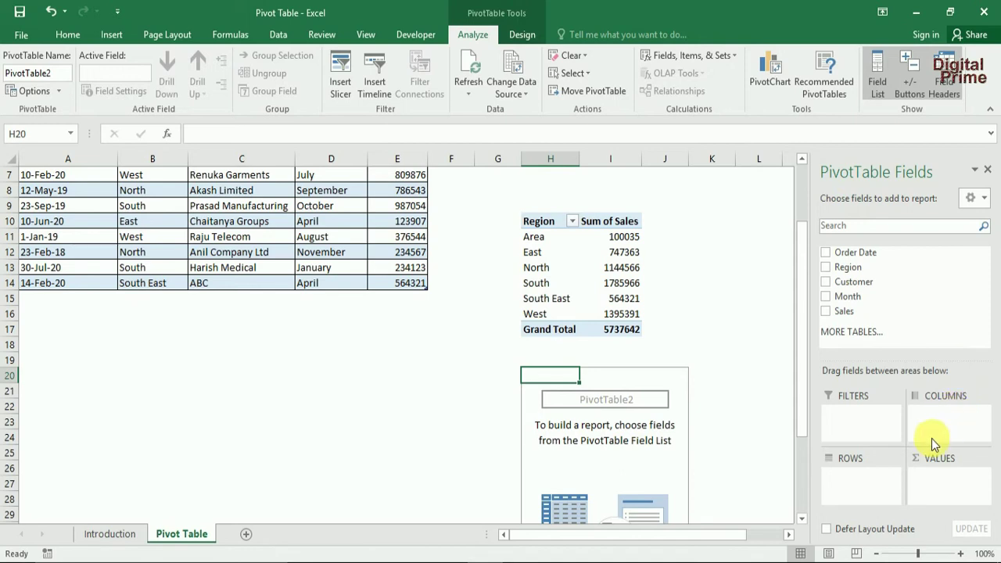
drag(802, 328, 801, 195)
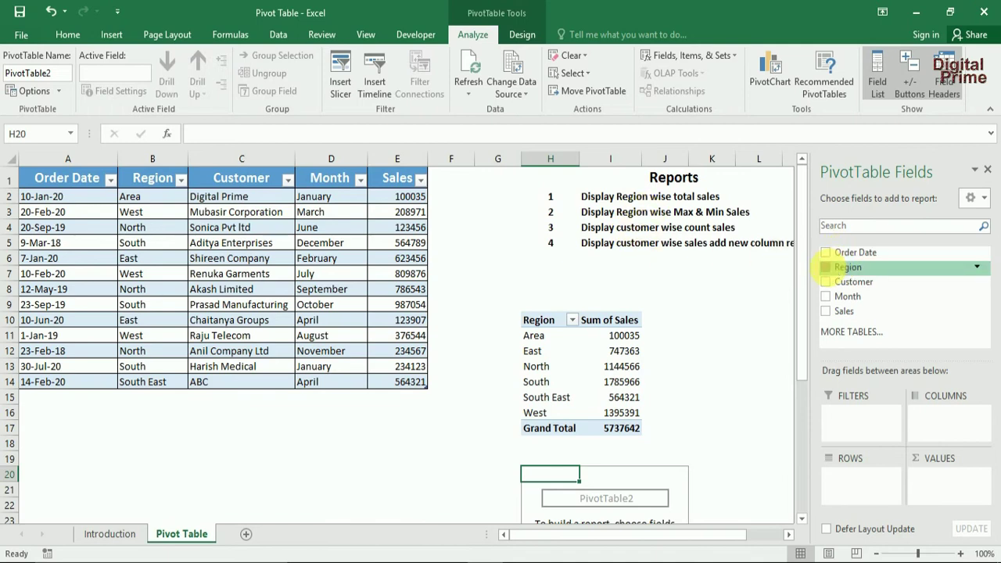
Step: Add Region to ROWS and Sales to VALUES twice, giving Sum of Sales and Sum of Sales2
click(825, 267)
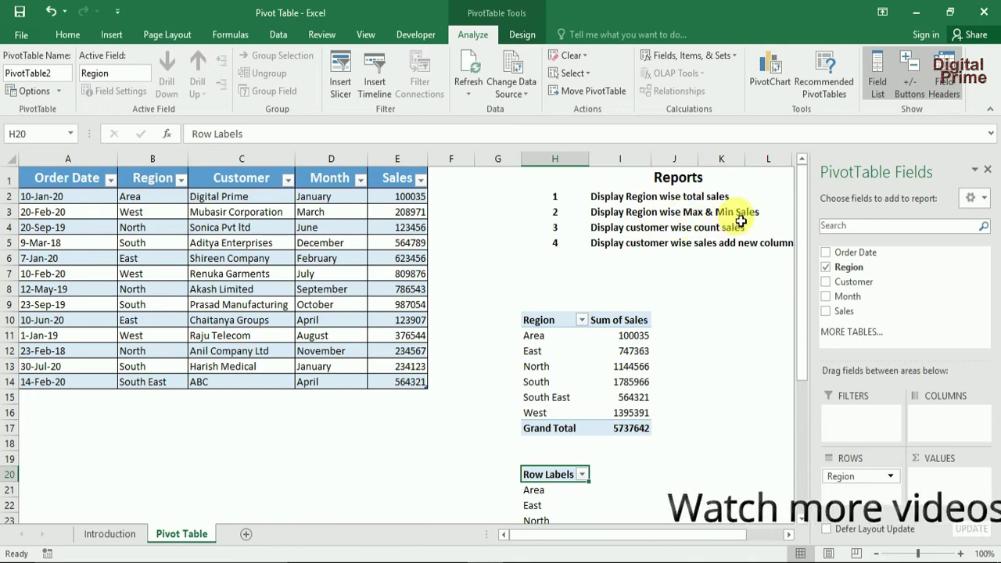
click(826, 312)
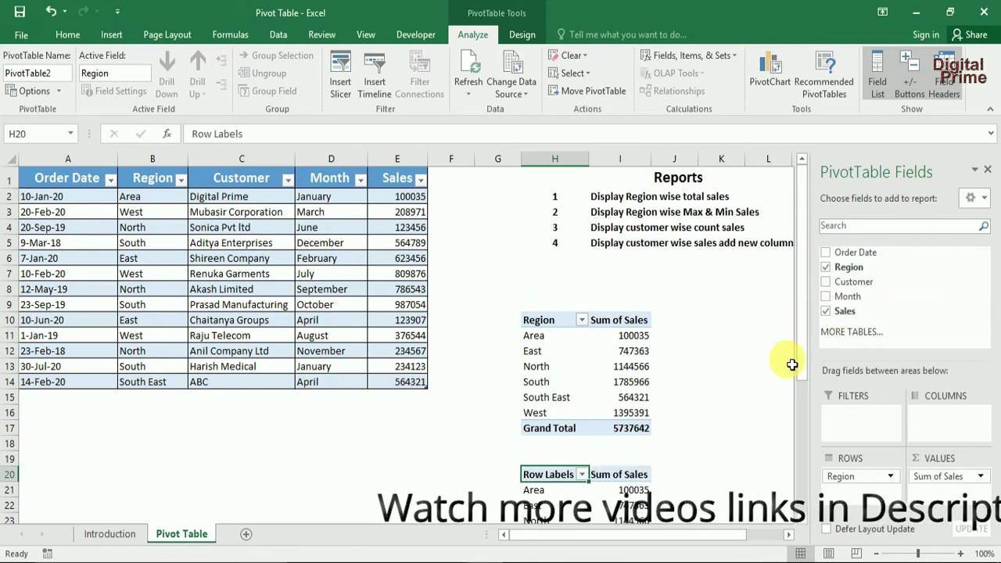
scroll(806, 329, down, 2)
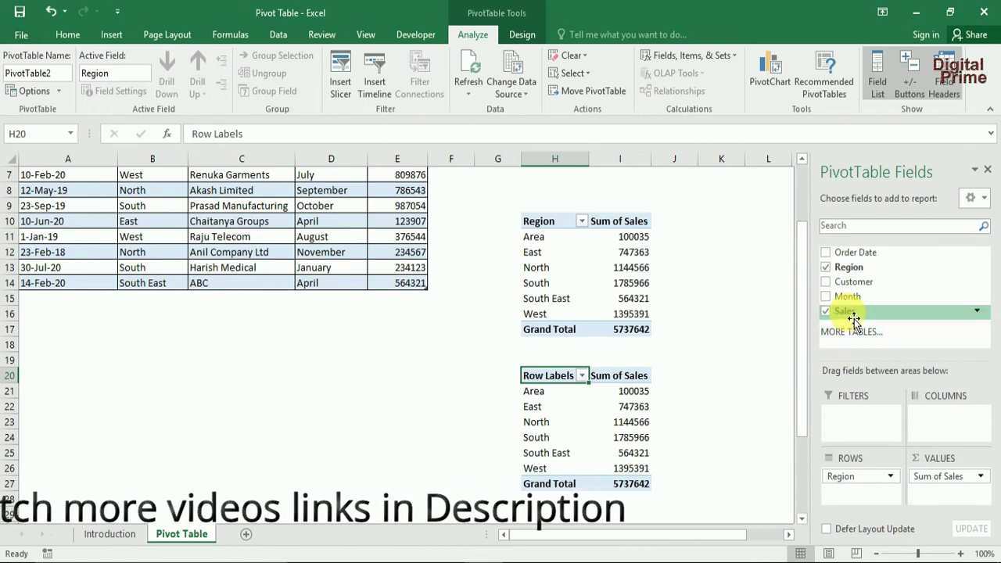
mouse_move(854, 321)
mouse_down()
mouse_move(952, 492)
mouse_move(949, 505)
mouse_up()
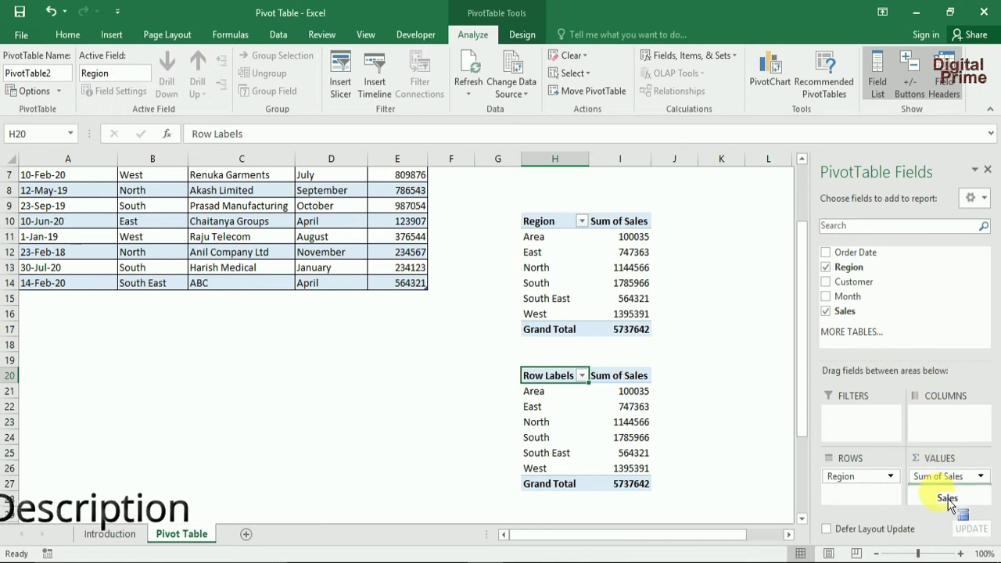
drag(949, 506, 945, 501)
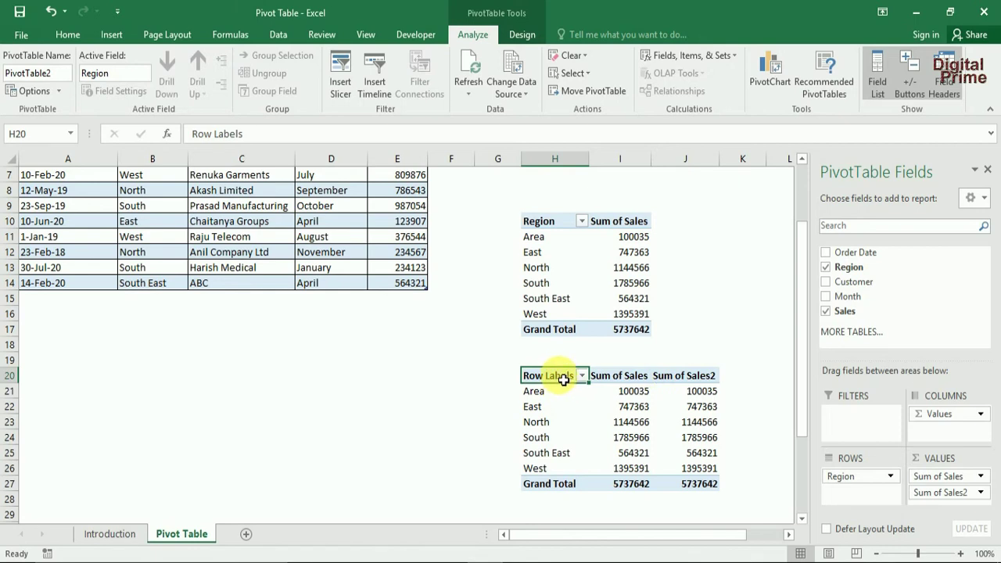
click(520, 34)
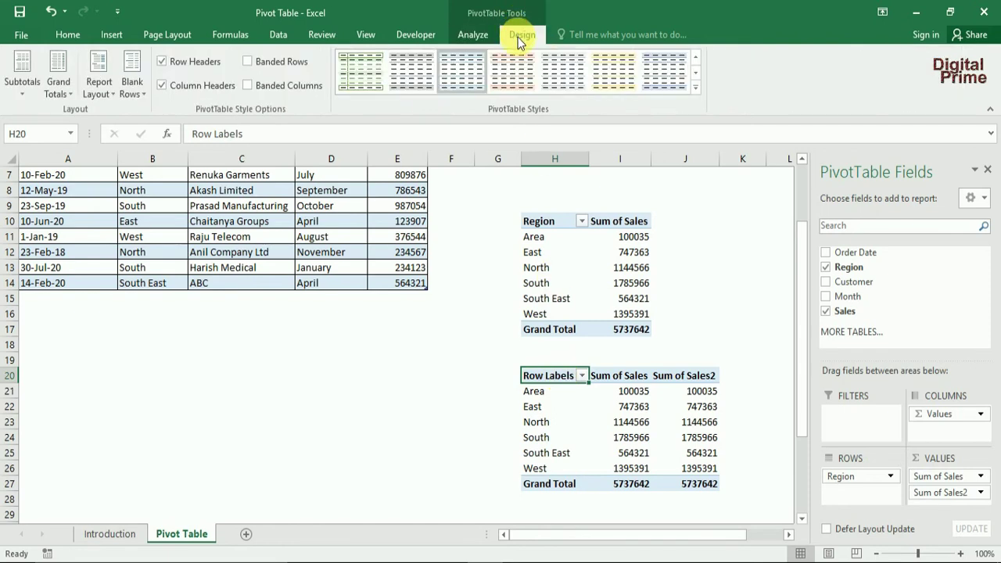
click(98, 92)
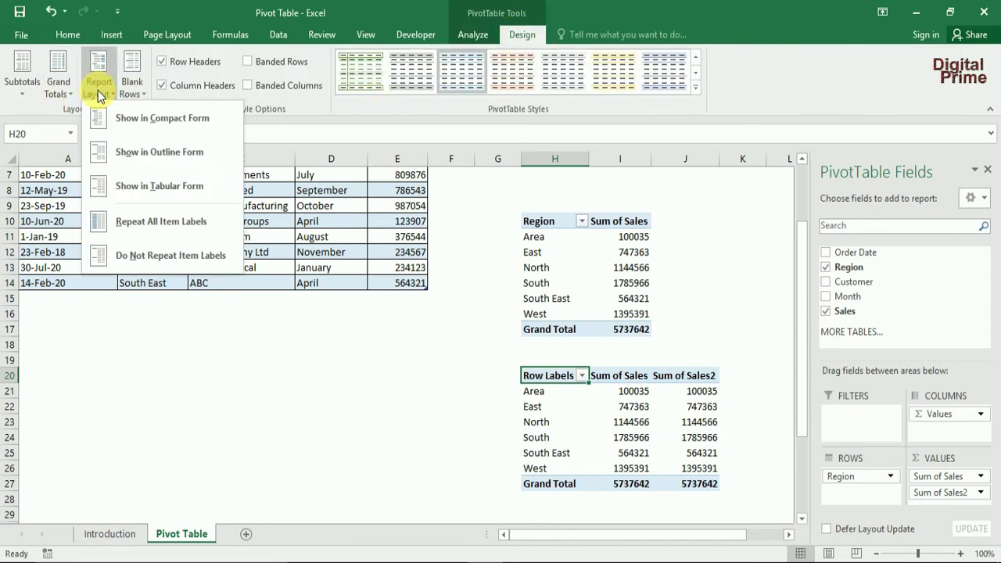
click(151, 156)
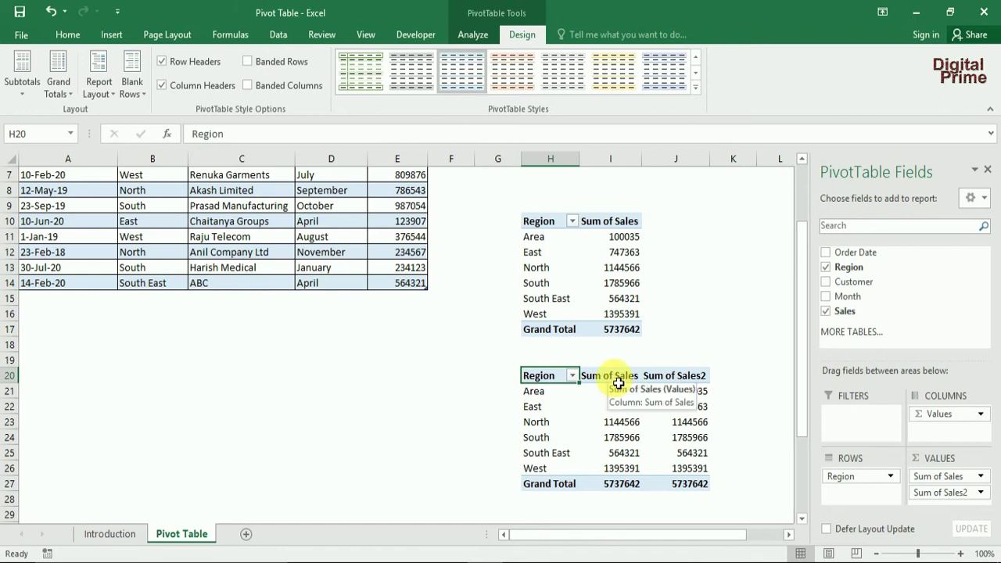
click(618, 382)
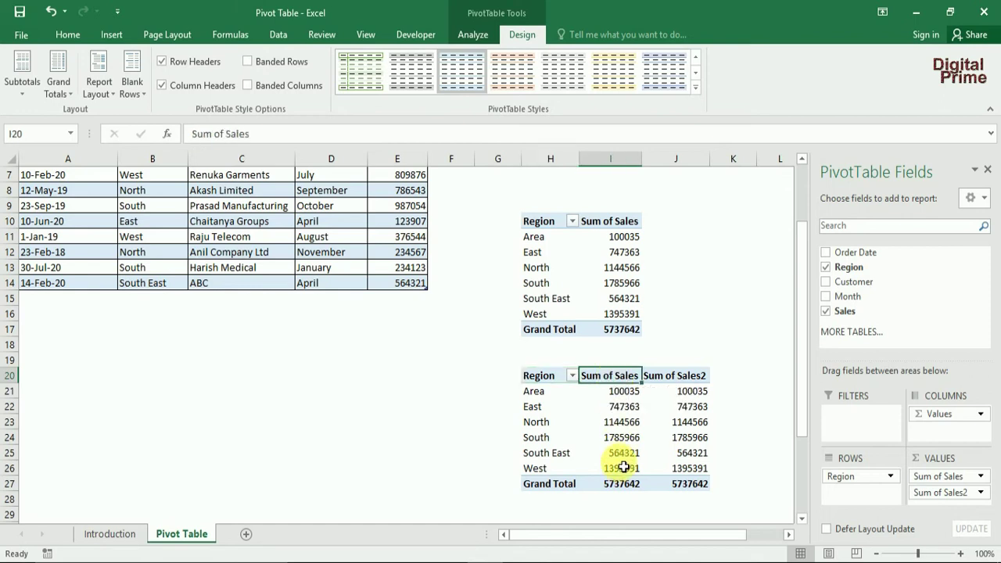
scroll(706, 283, up, 2)
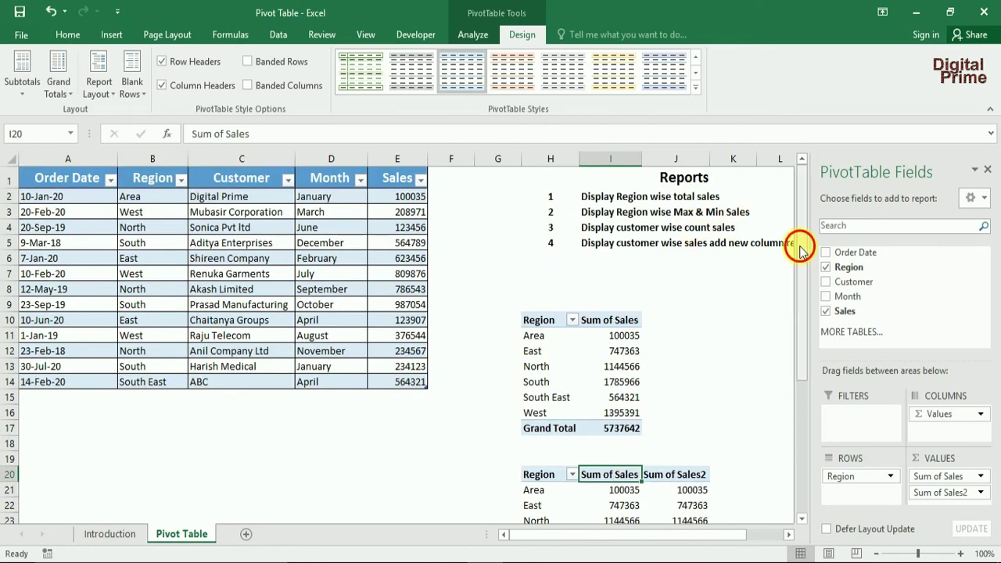
Step: Change PivotTable2's Sum of Sales column to summarize by Max instead of Sum
drag(800, 247, 796, 299)
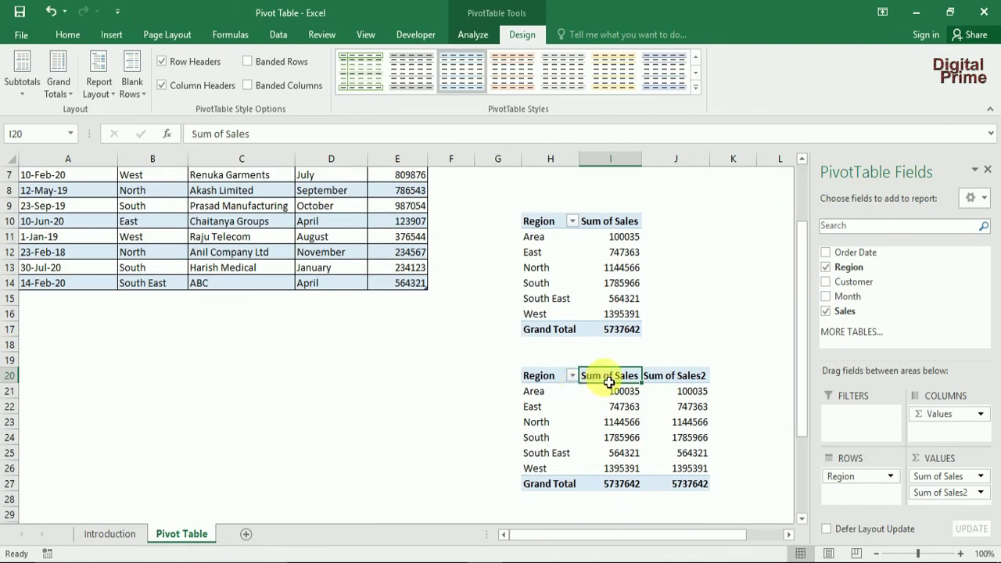
double_click(610, 381)
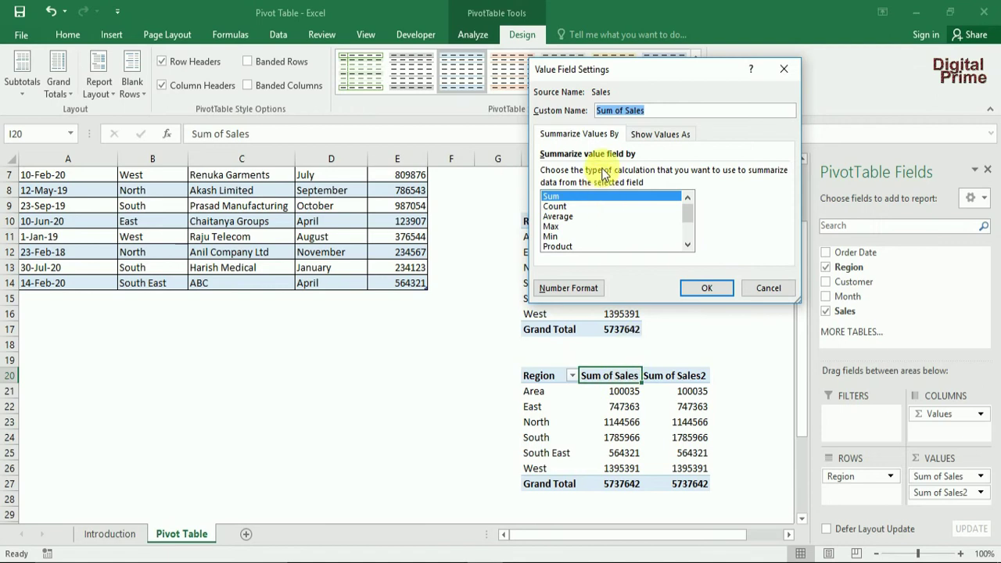
drag(633, 78, 593, 84)
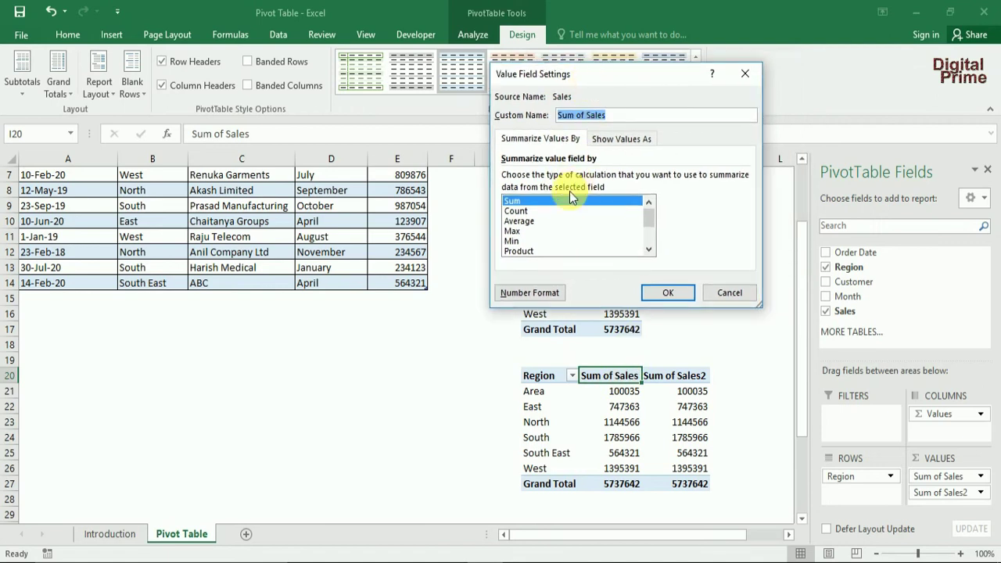
click(516, 231)
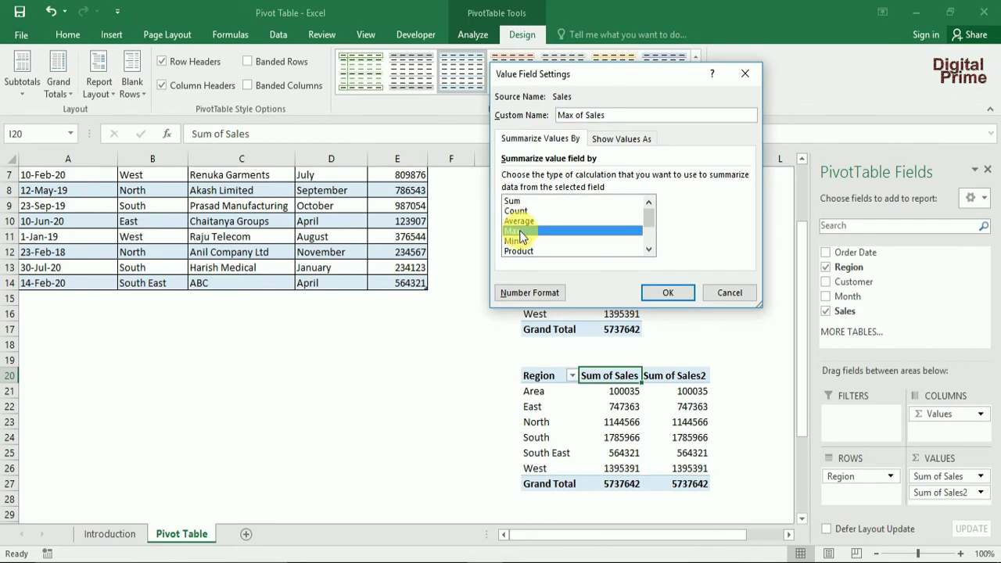
click(666, 295)
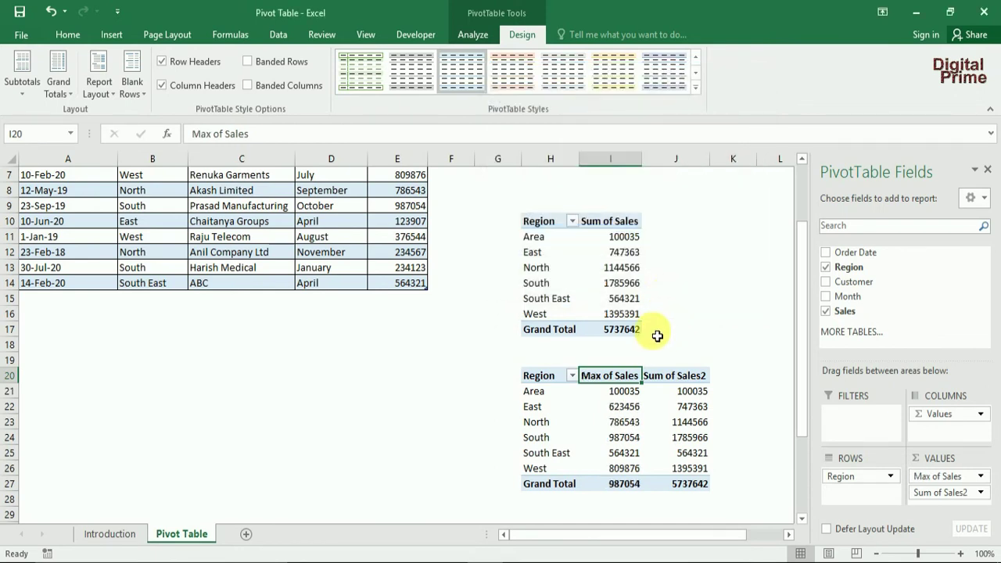
Step: Check the six regional maximums in I21:I26, which top out at 987054
click(621, 393)
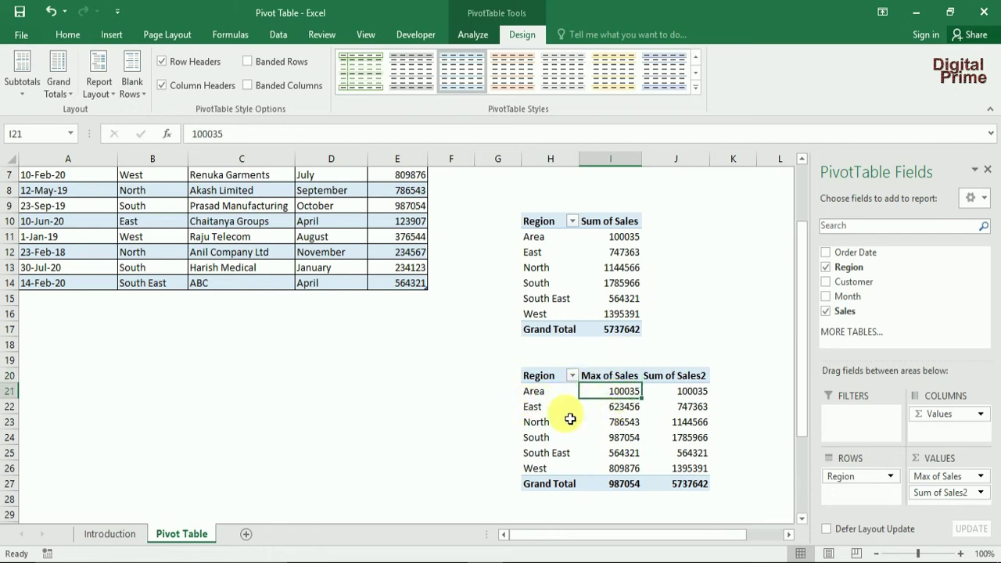
click(626, 408)
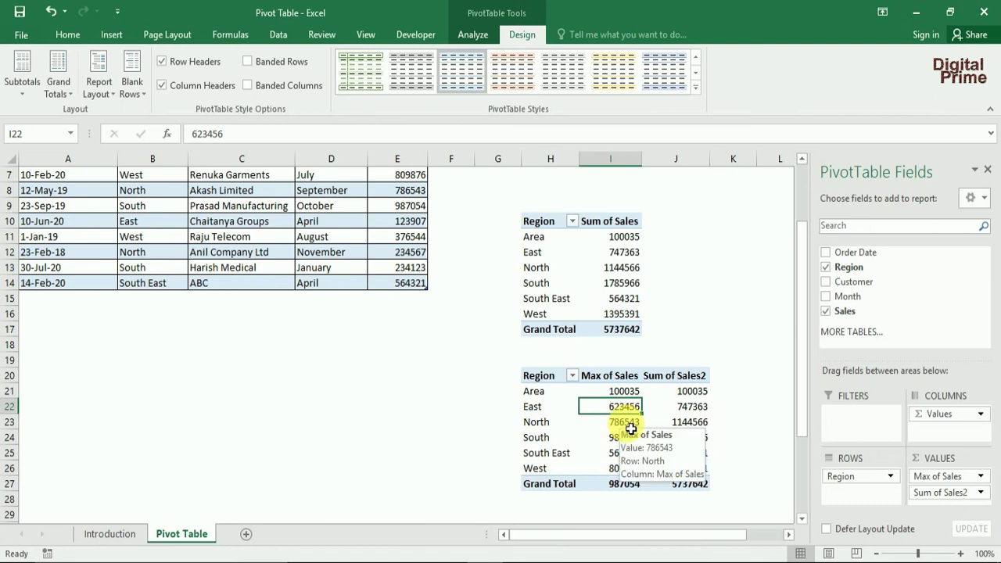
click(631, 427)
click(630, 439)
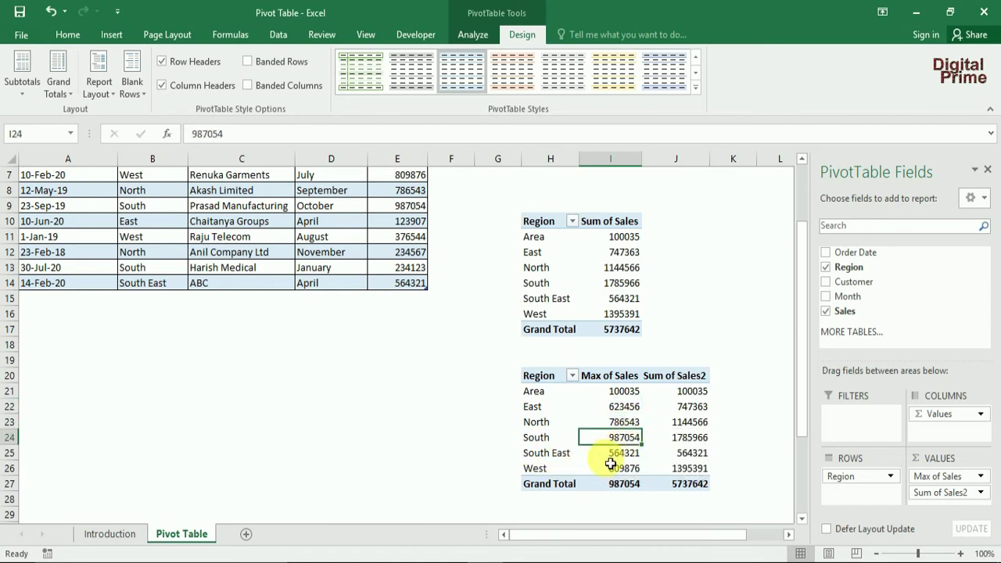
click(624, 453)
click(626, 470)
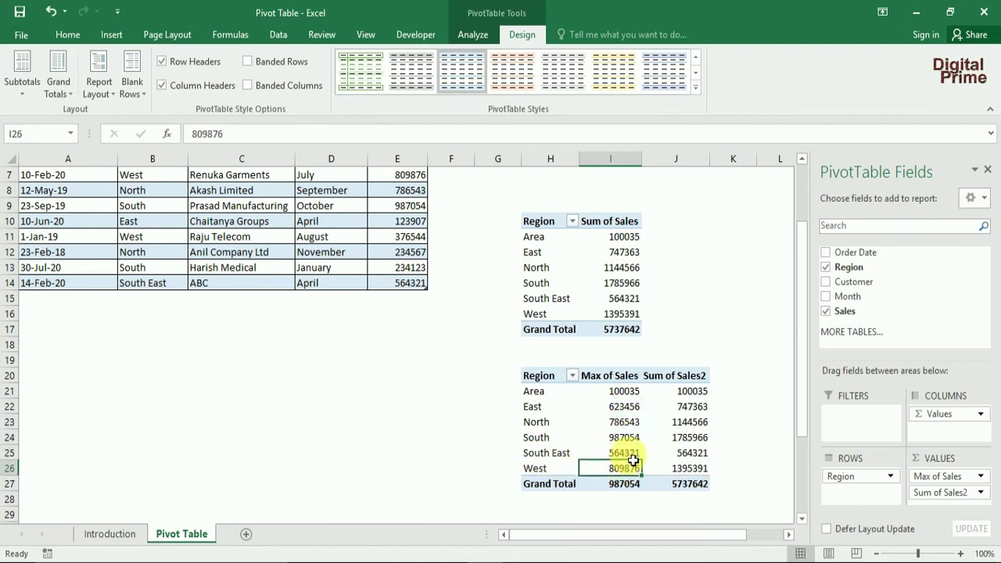
drag(632, 392, 633, 467)
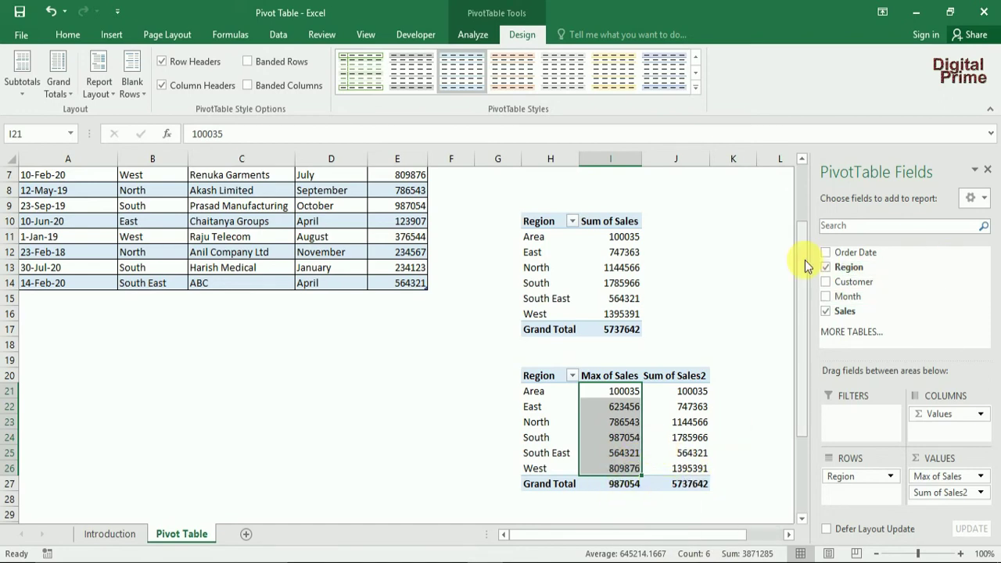
drag(803, 278, 802, 287)
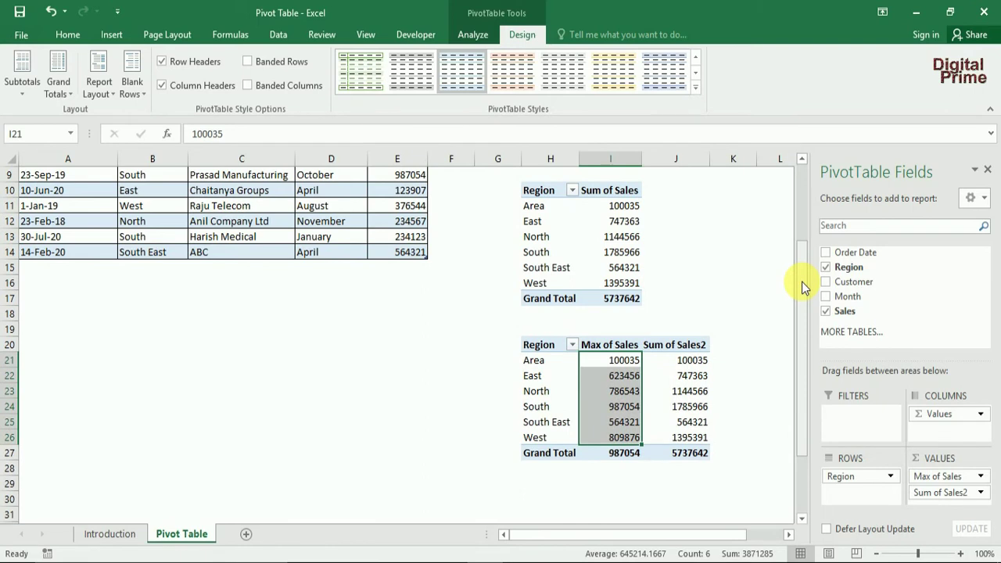
click(774, 268)
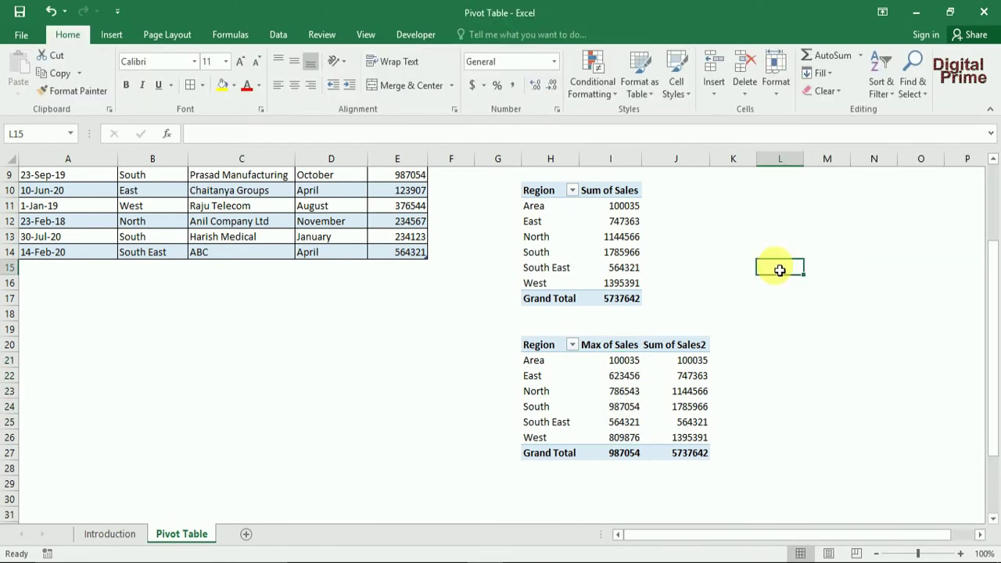
Step: Switch Sum of Sales2 to Min, giving Min of Sales2 with a grand total of 100035
click(686, 349)
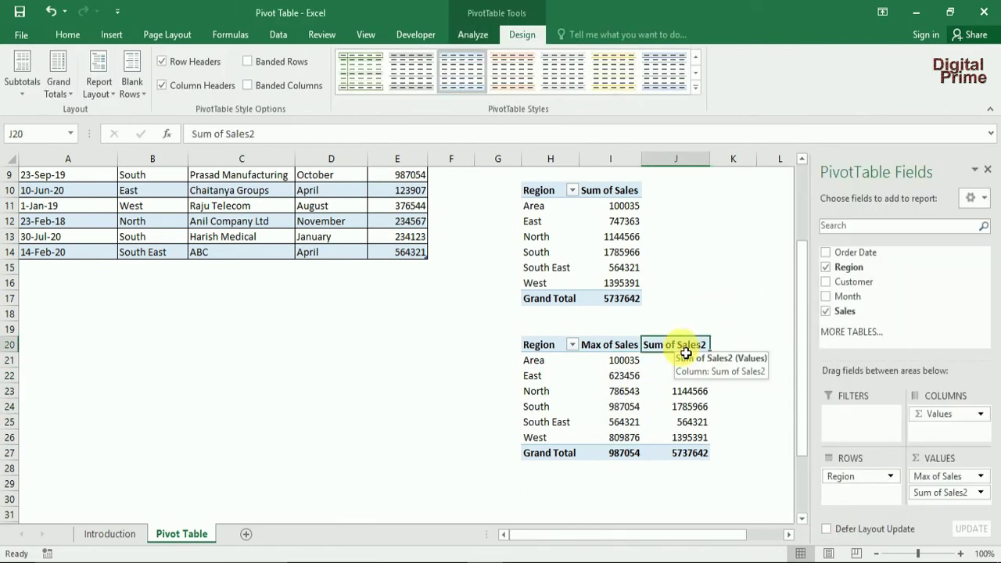
double_click(686, 348)
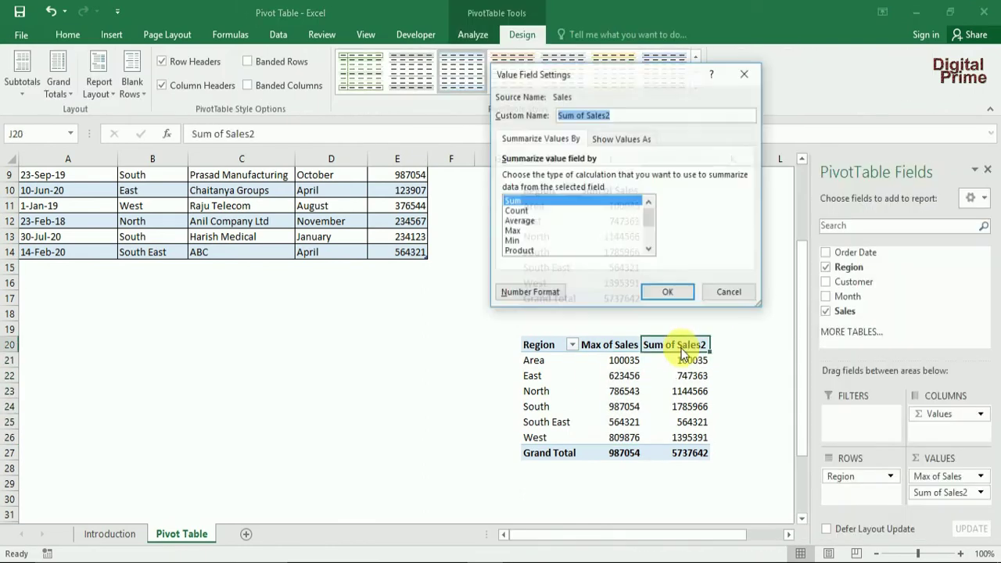
click(514, 240)
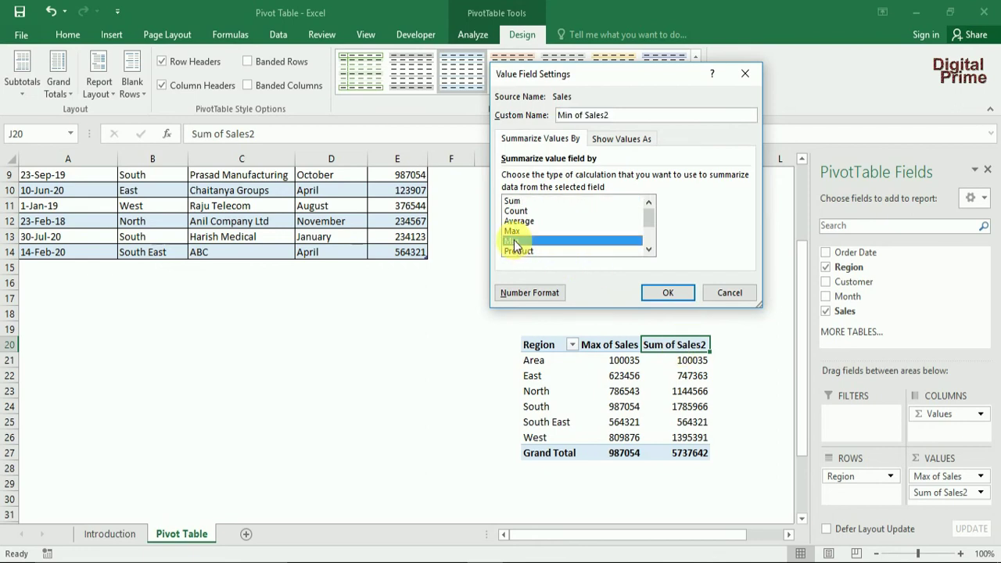
click(667, 290)
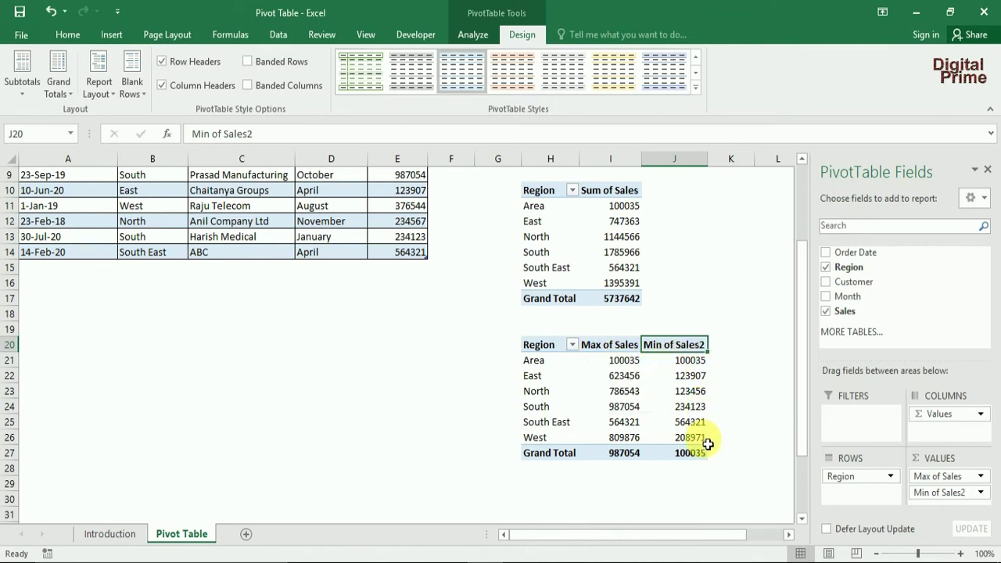
drag(696, 367, 713, 439)
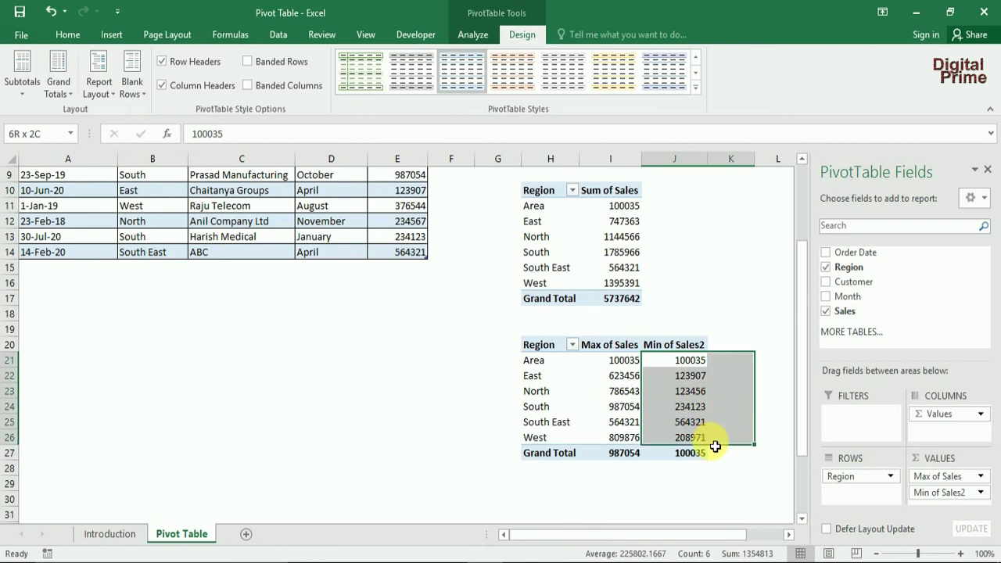
click(760, 297)
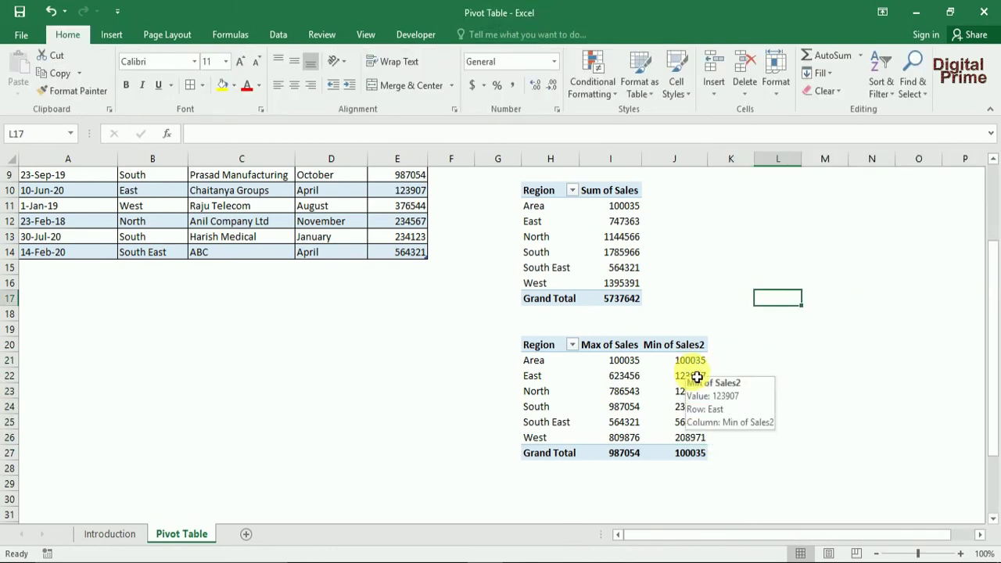
scroll(697, 376, up, 3)
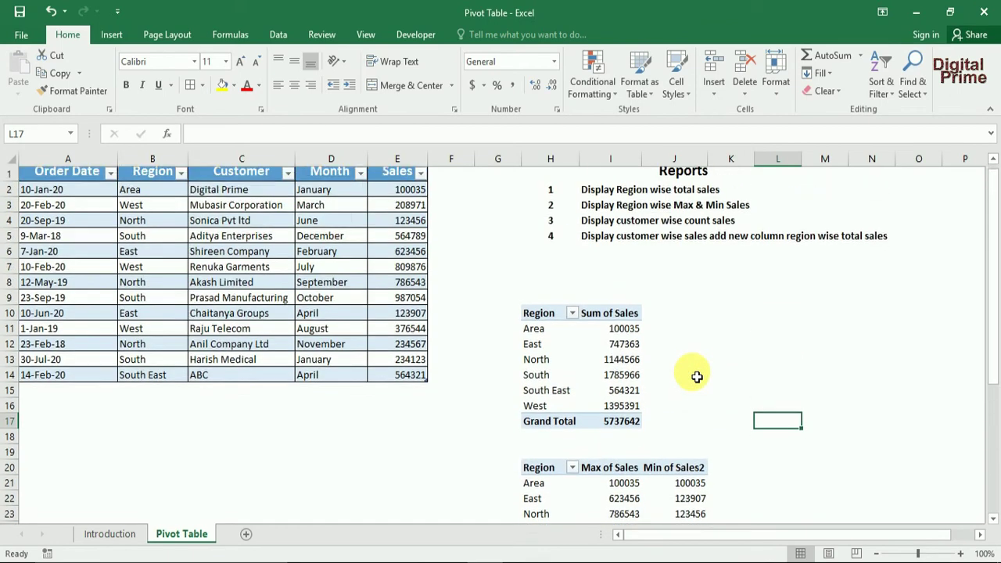
click(636, 212)
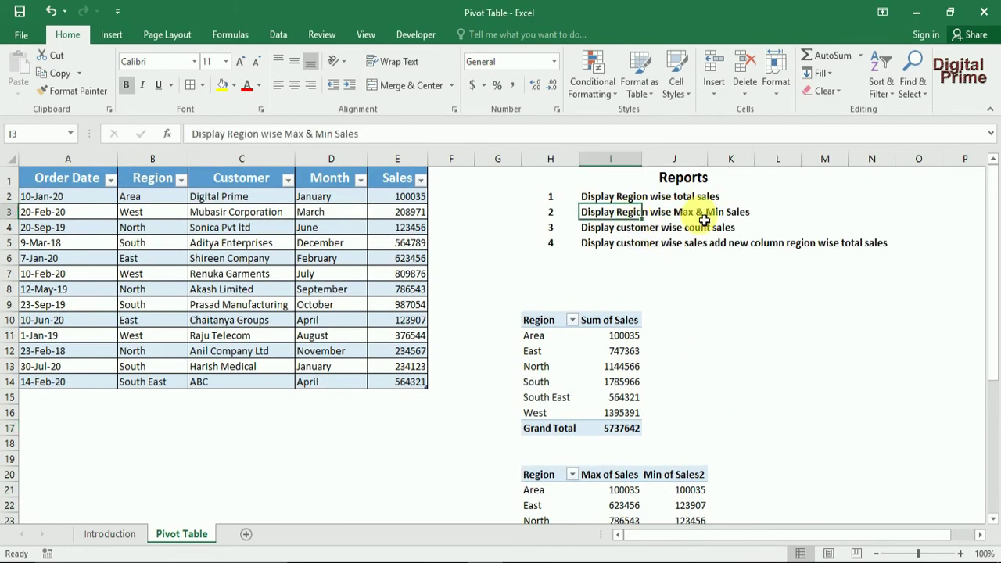
click(702, 288)
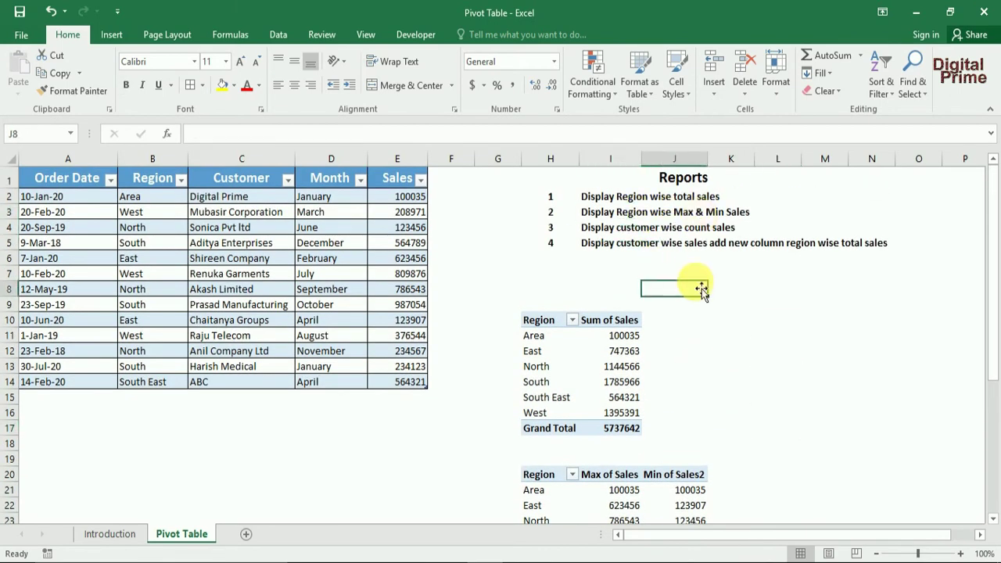
click(616, 274)
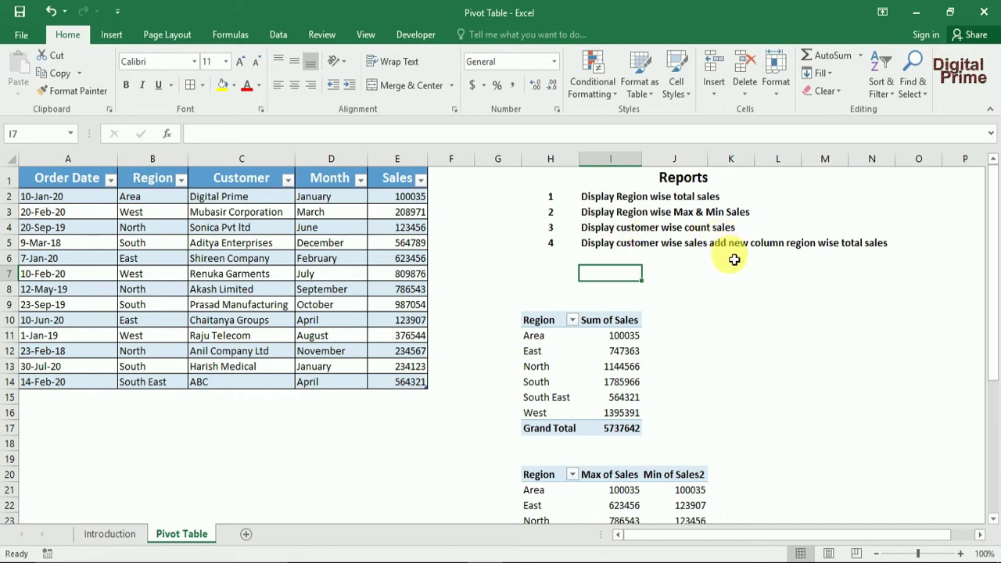
scroll(736, 291, down, 1)
scroll(738, 291, up, 1)
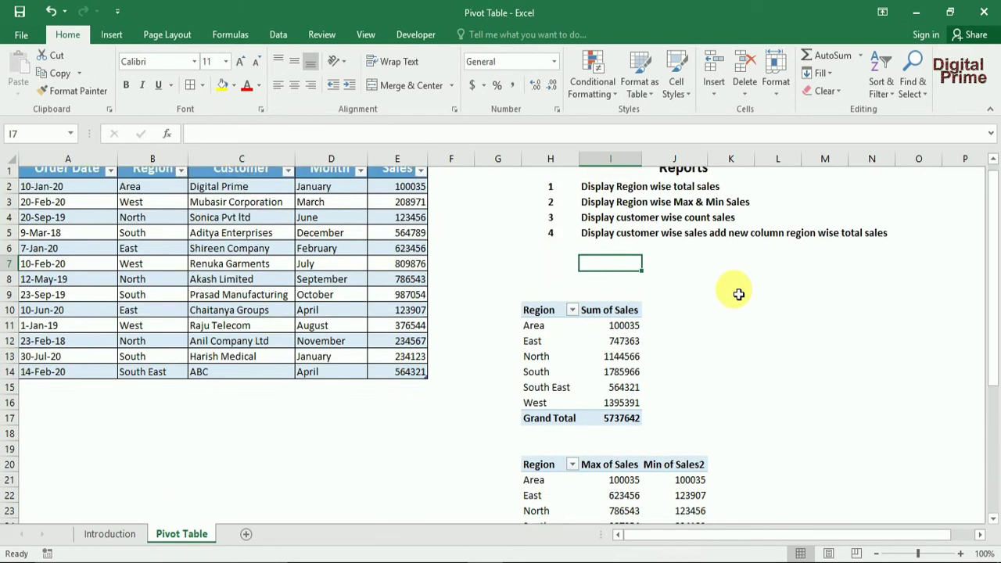
scroll(737, 291, down, 1)
scroll(737, 291, up, 1)
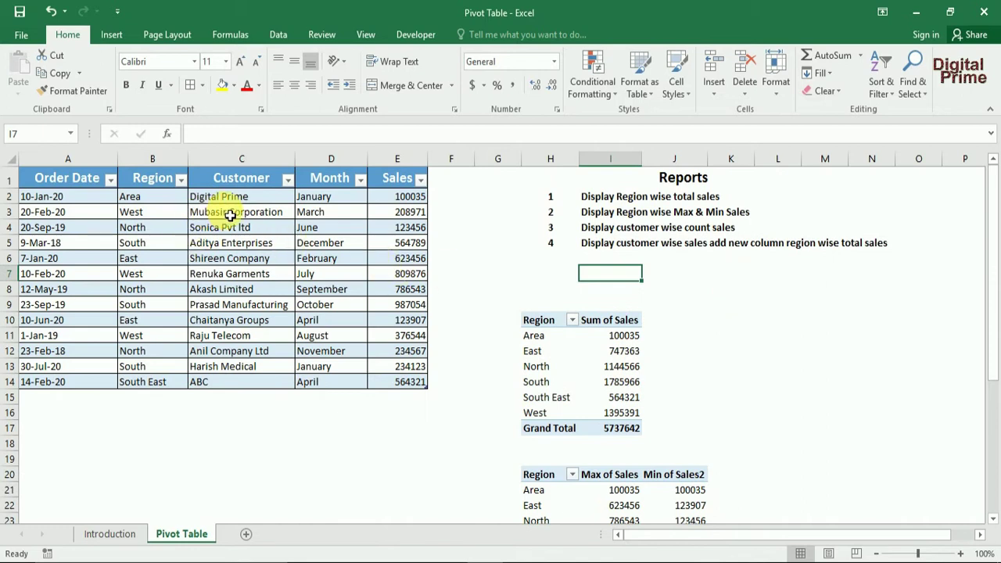
drag(226, 198, 232, 385)
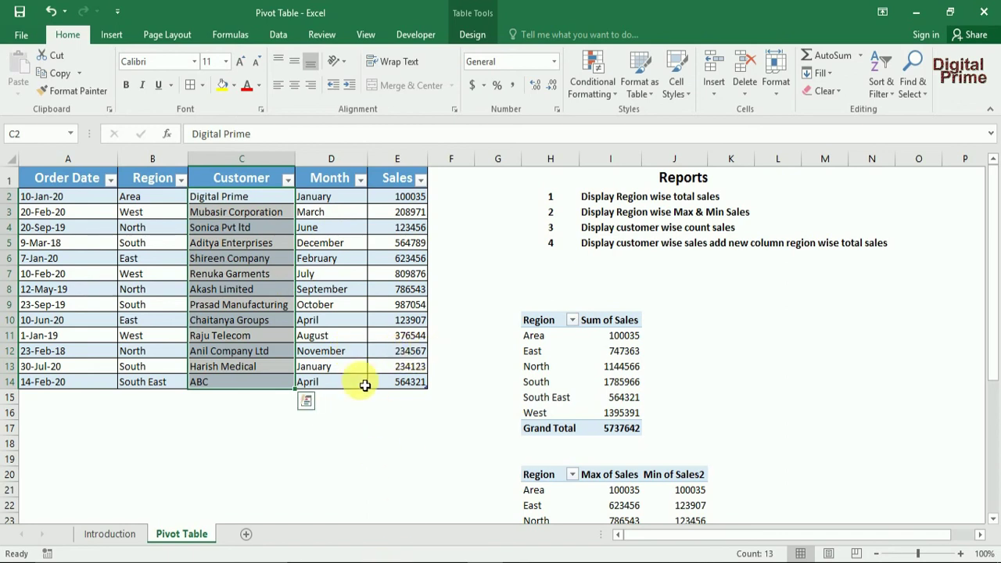
scroll(389, 383, down, 2)
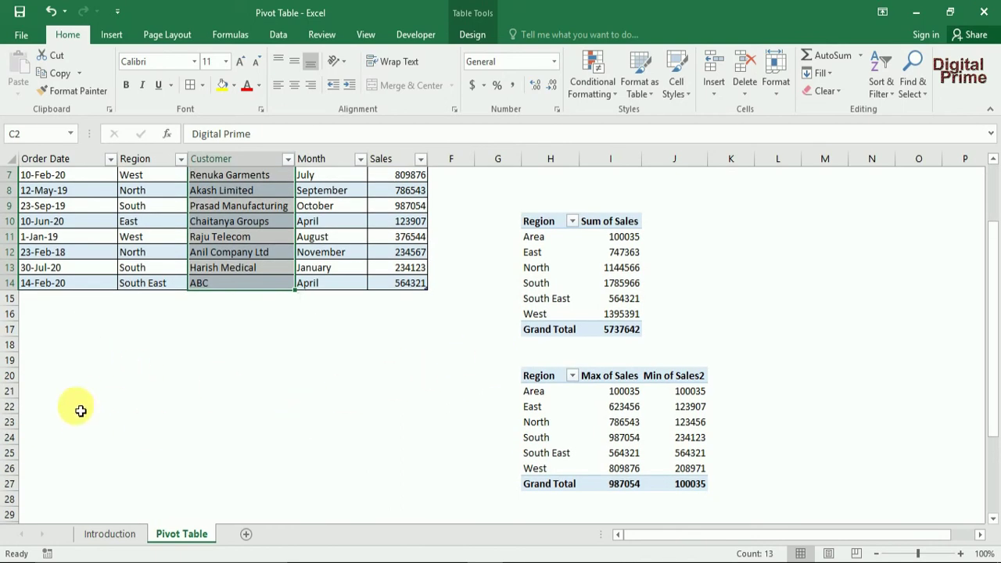
click(47, 349)
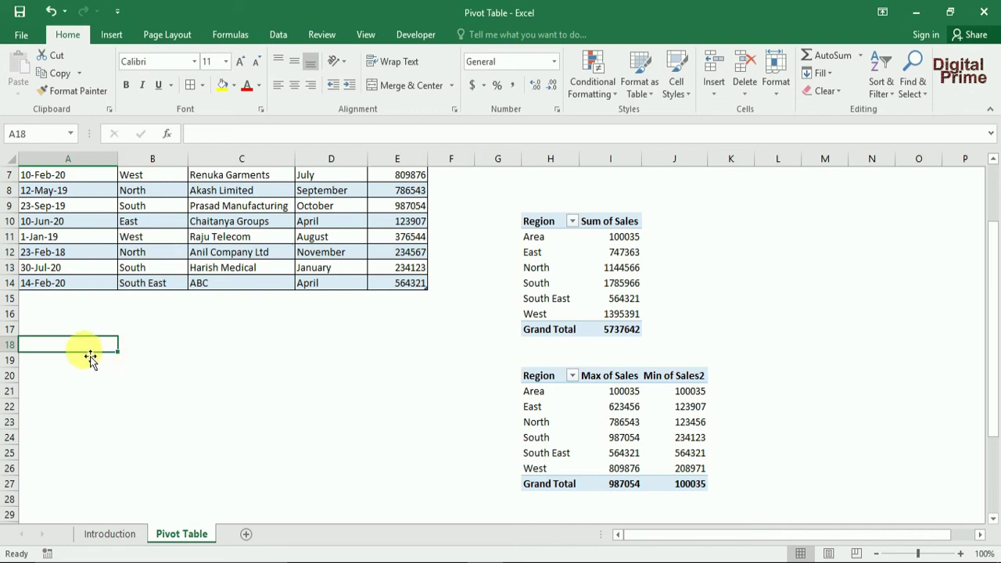
Step: Insert an empty PivotTable3 from Table1 (A1:E14) at cell A18 of this sheet
click(109, 42)
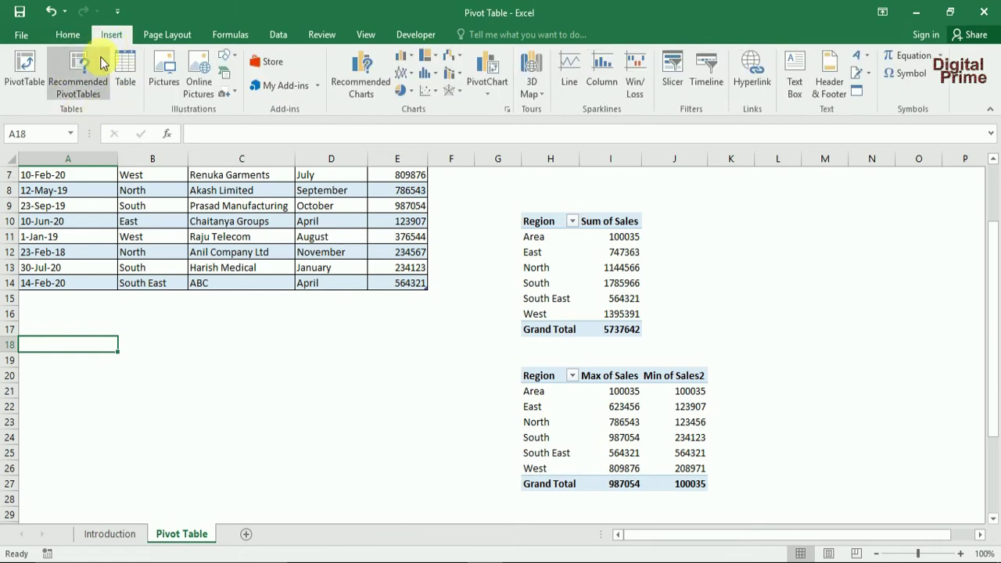
click(25, 70)
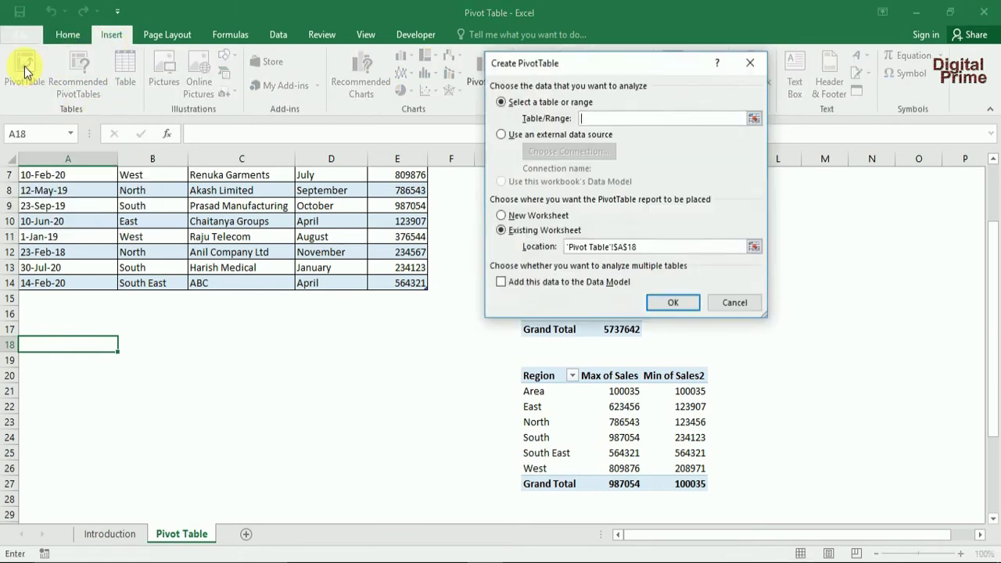
scroll(261, 290, up, 2)
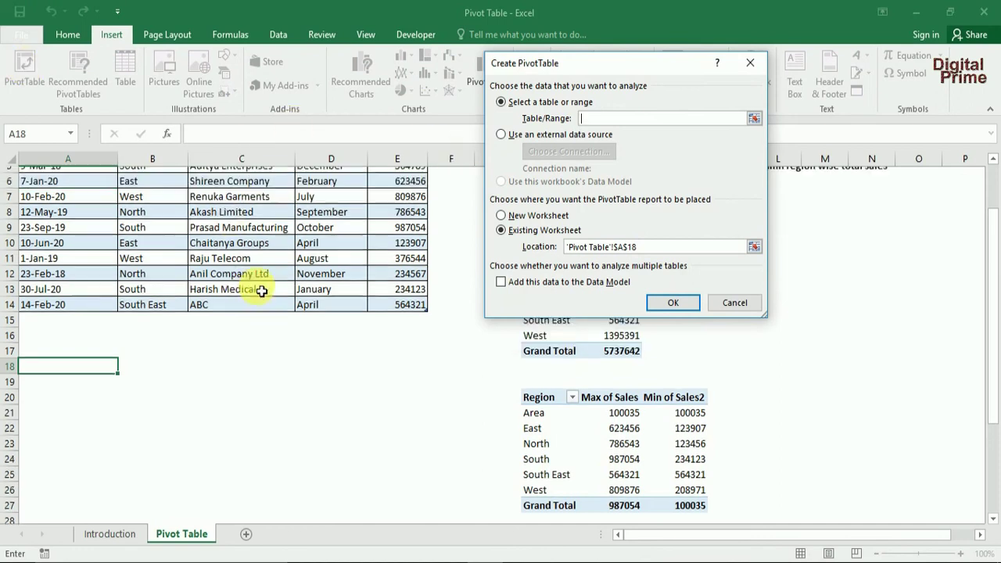
drag(86, 188, 402, 310)
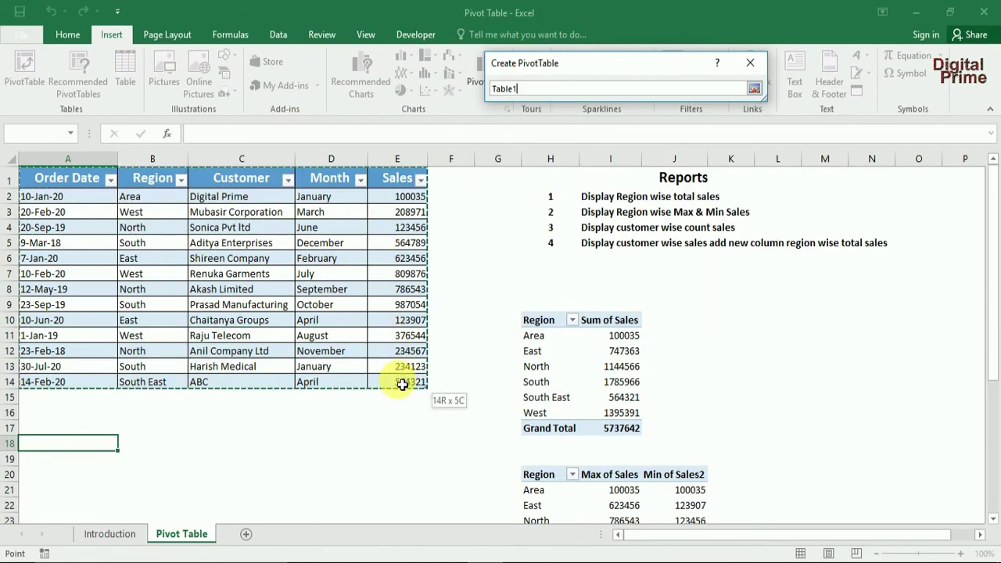
drag(402, 309, 402, 383)
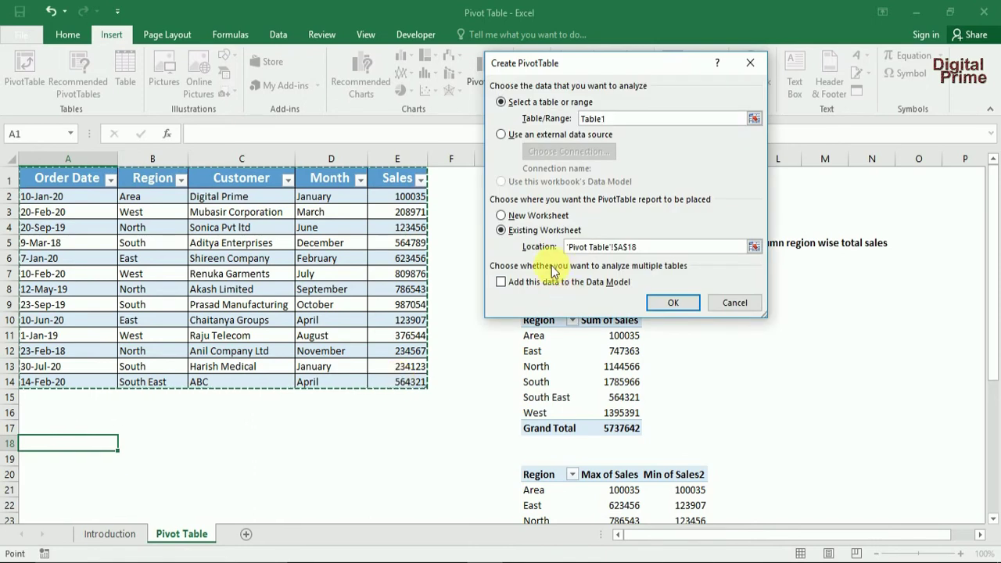
click(687, 303)
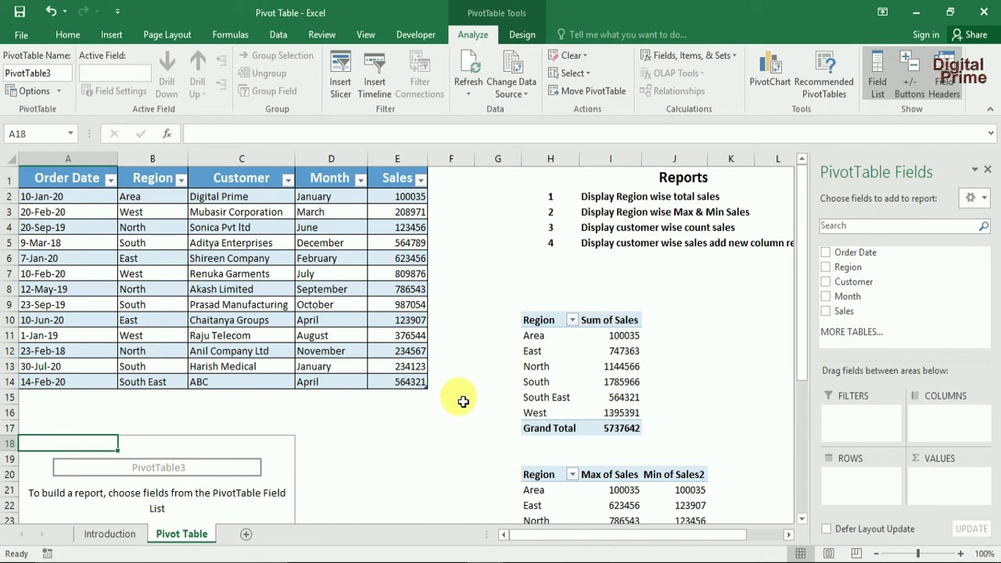
scroll(76, 475, down, 4)
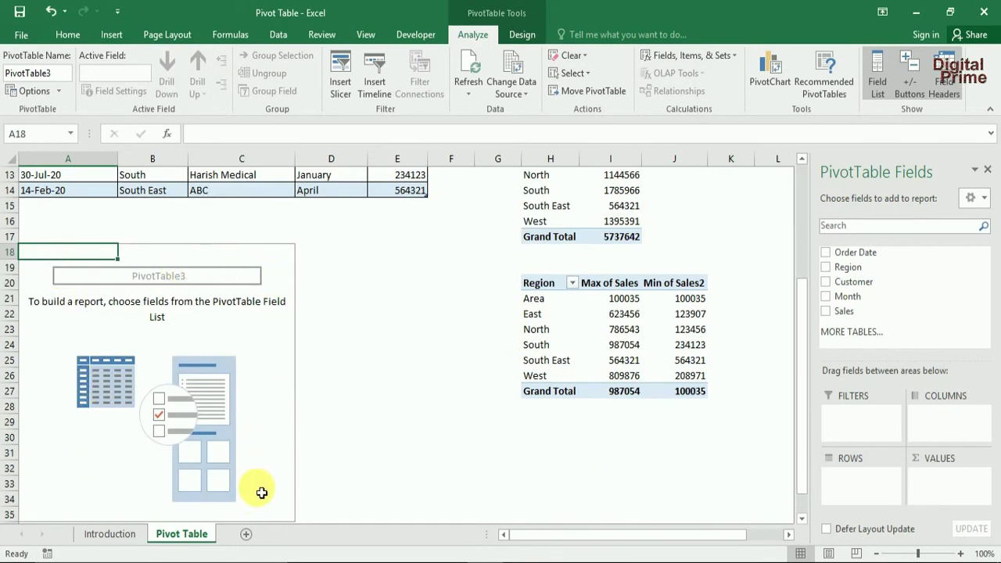
scroll(260, 501, down, 1)
scroll(260, 492, up, 4)
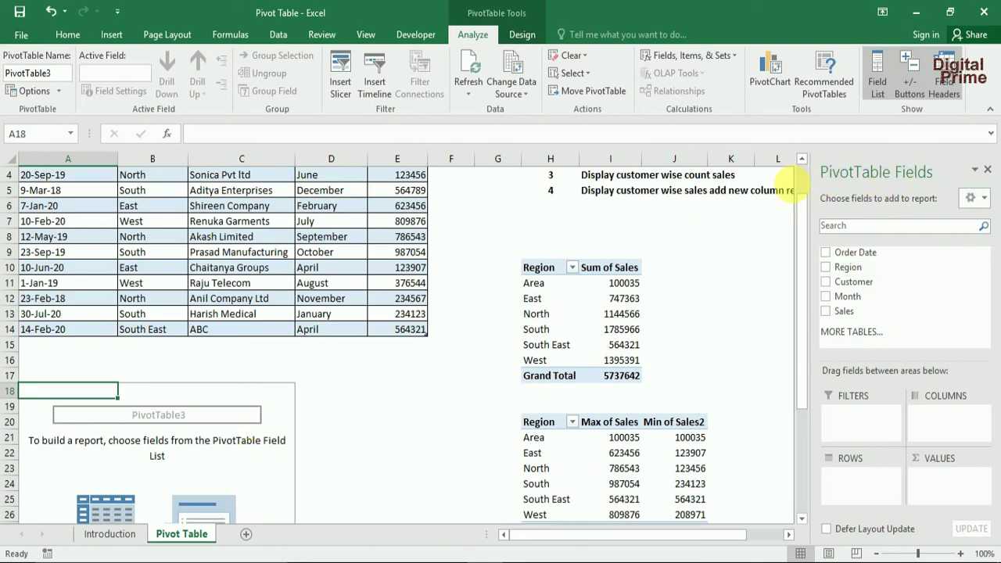
drag(803, 204, 648, 216)
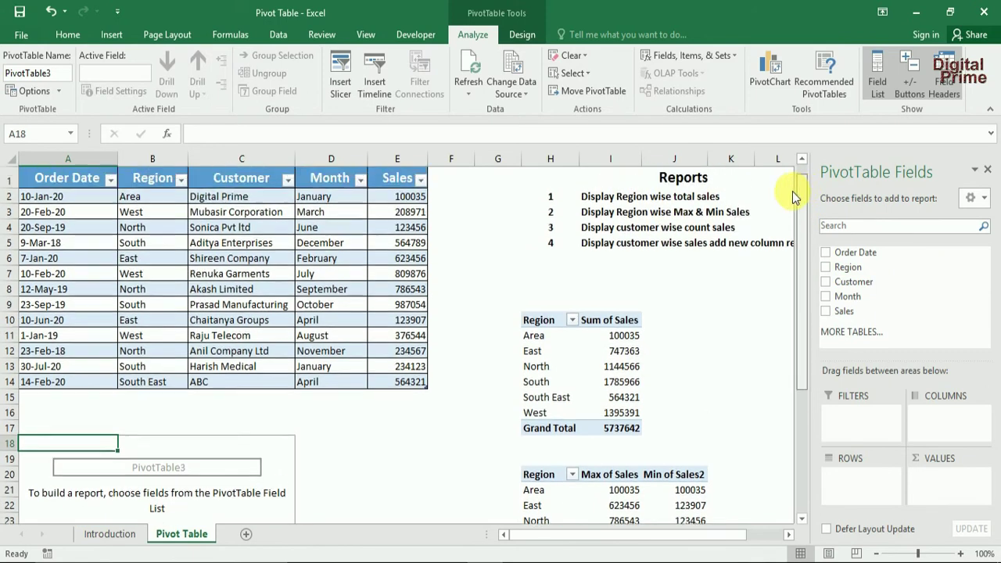
click(646, 259)
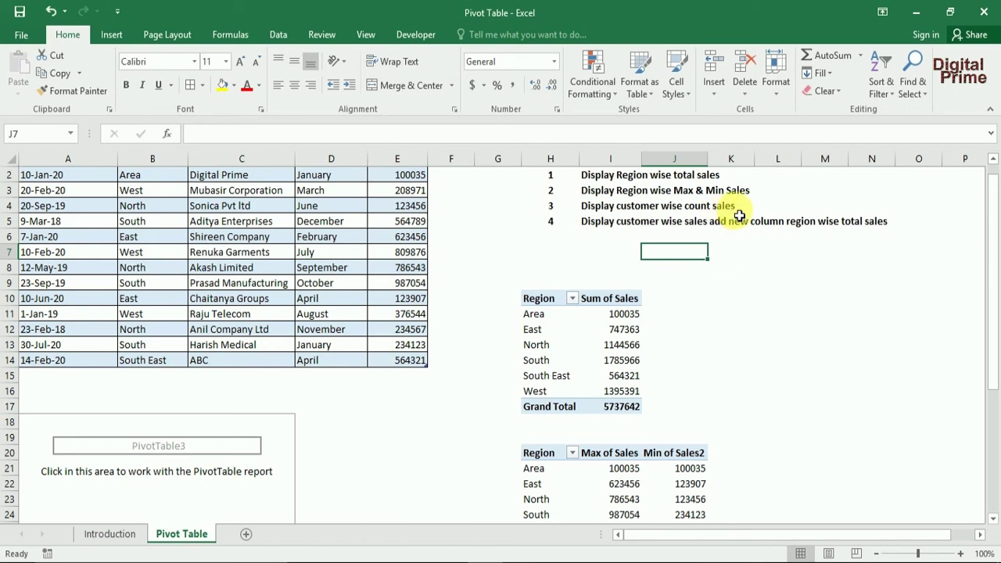
scroll(302, 357, down, 3)
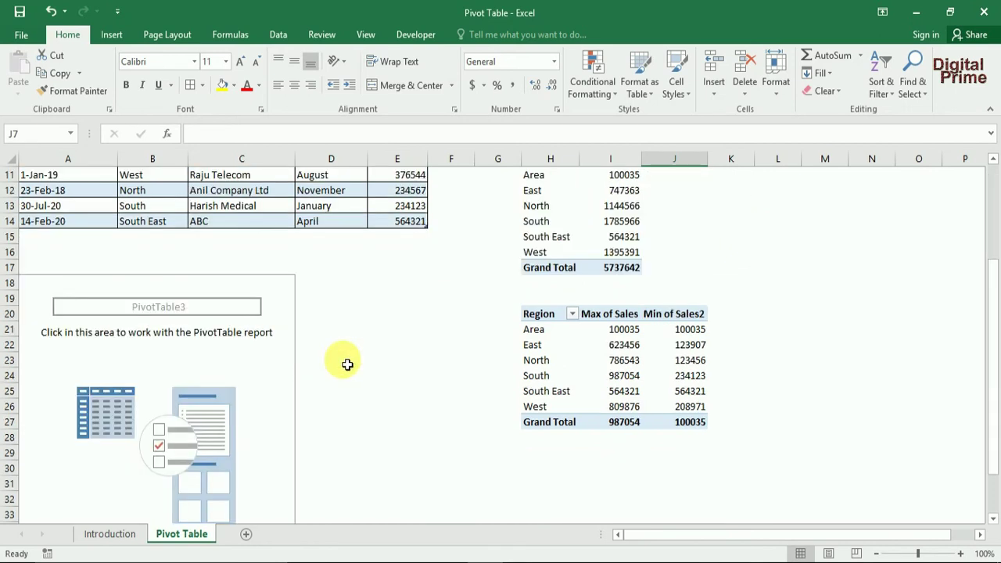
Step: Add Customer as the row field and Sales as the value field in PivotTable3
click(70, 300)
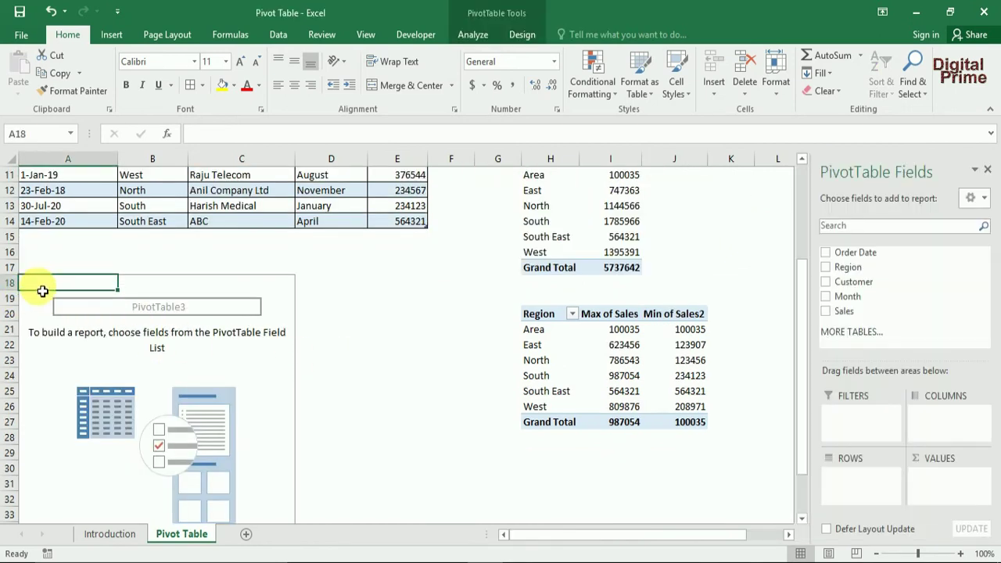
click(831, 286)
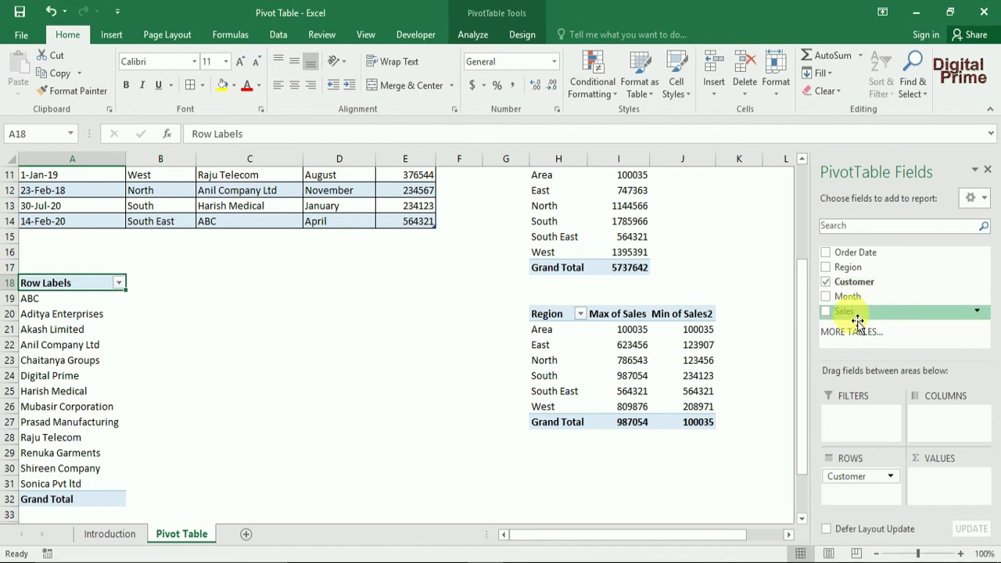
drag(857, 321, 929, 479)
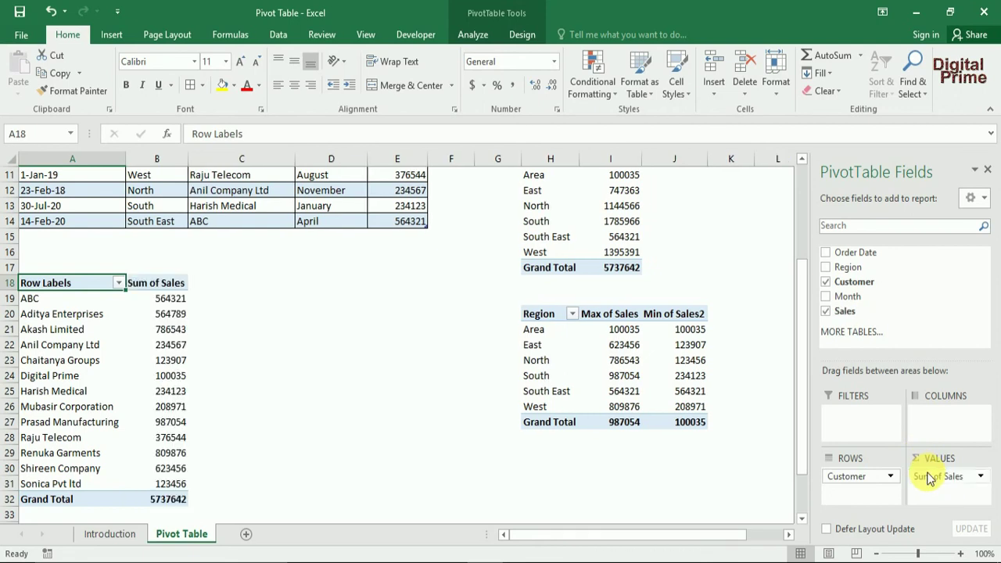
Step: Summarize the Sales values by Count, giving each customer 1 and a total of 13
double_click(165, 291)
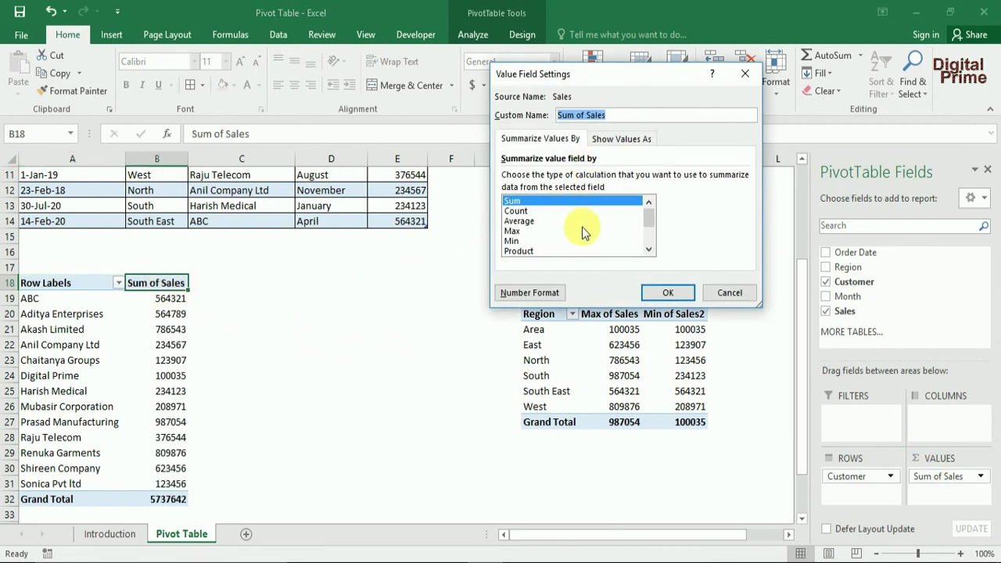
click(516, 211)
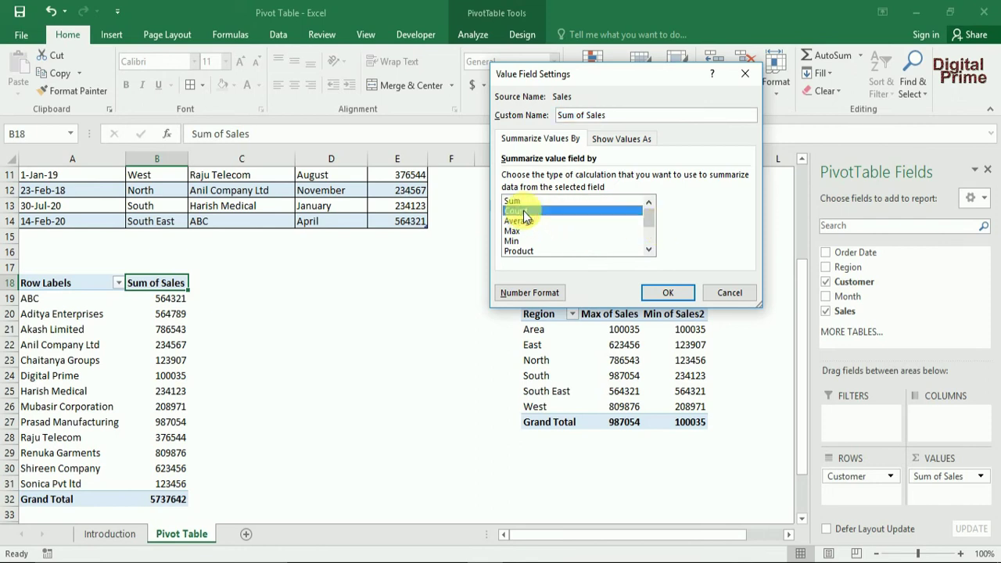
click(666, 290)
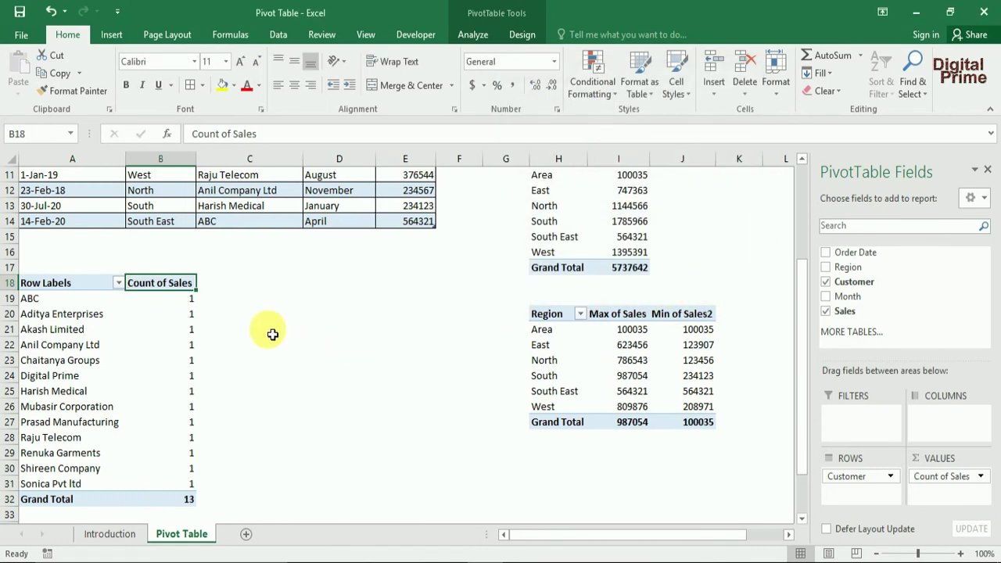
drag(187, 304, 192, 482)
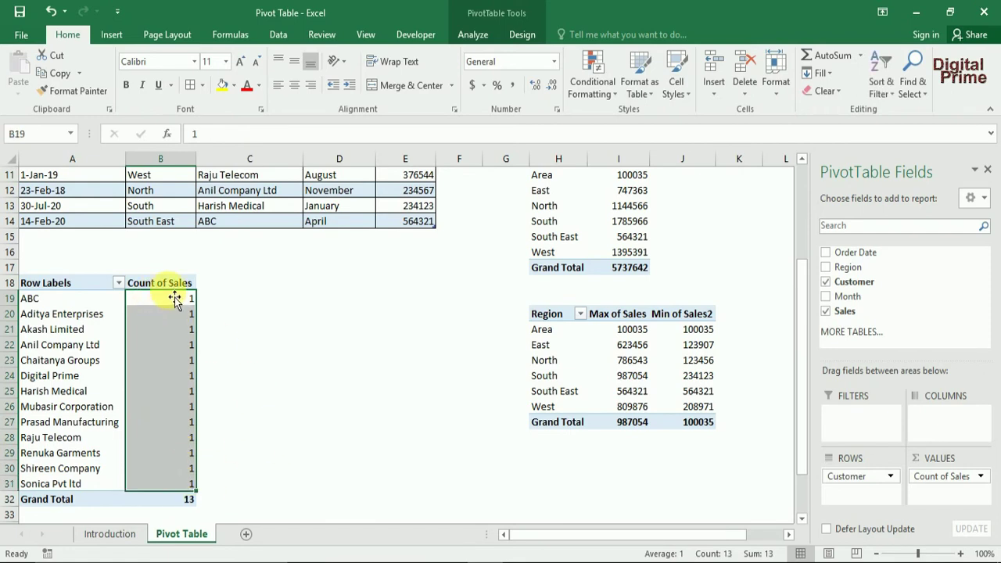
click(55, 289)
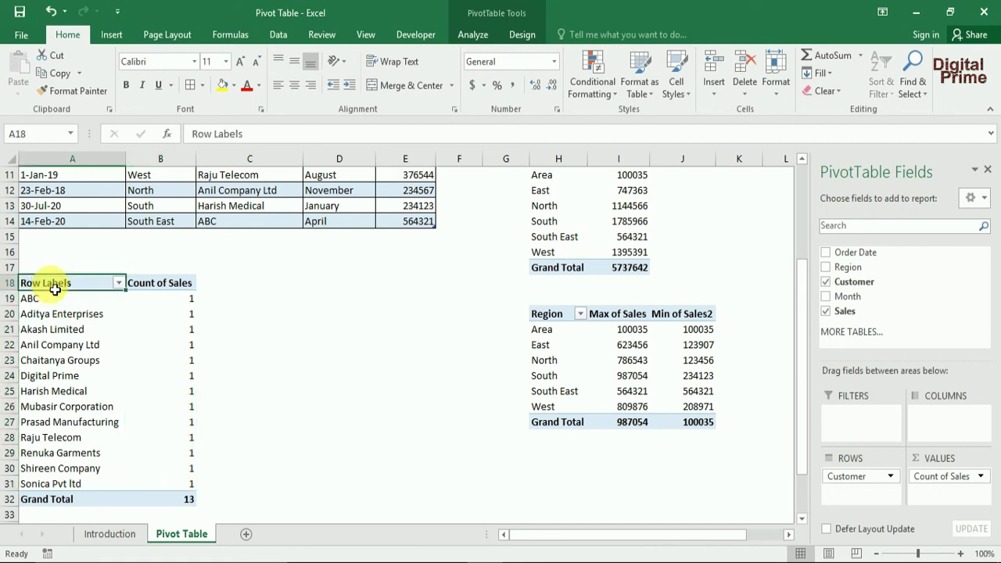
Step: Show PivotTable3 in outline form so its first header reads Customer
click(521, 37)
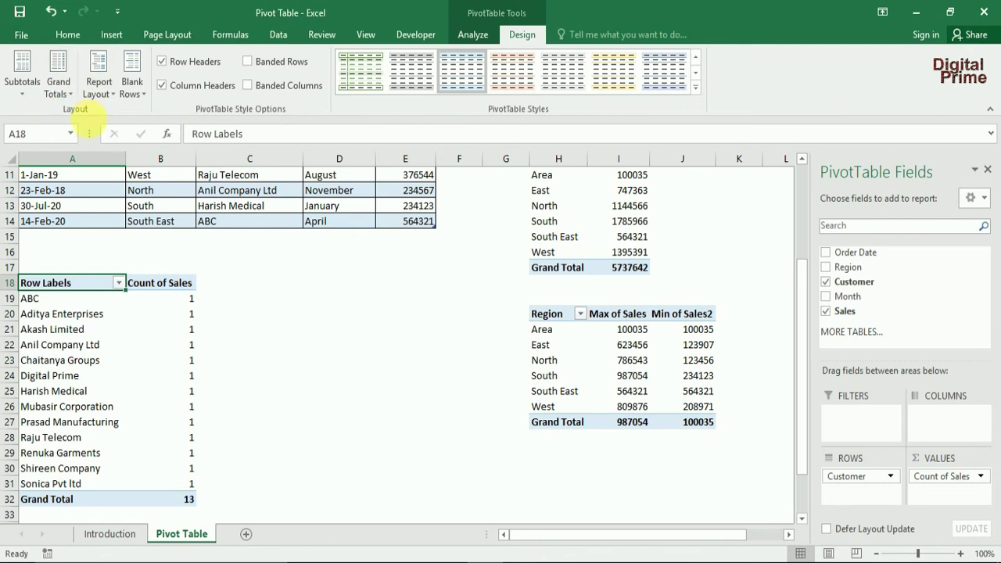
click(104, 84)
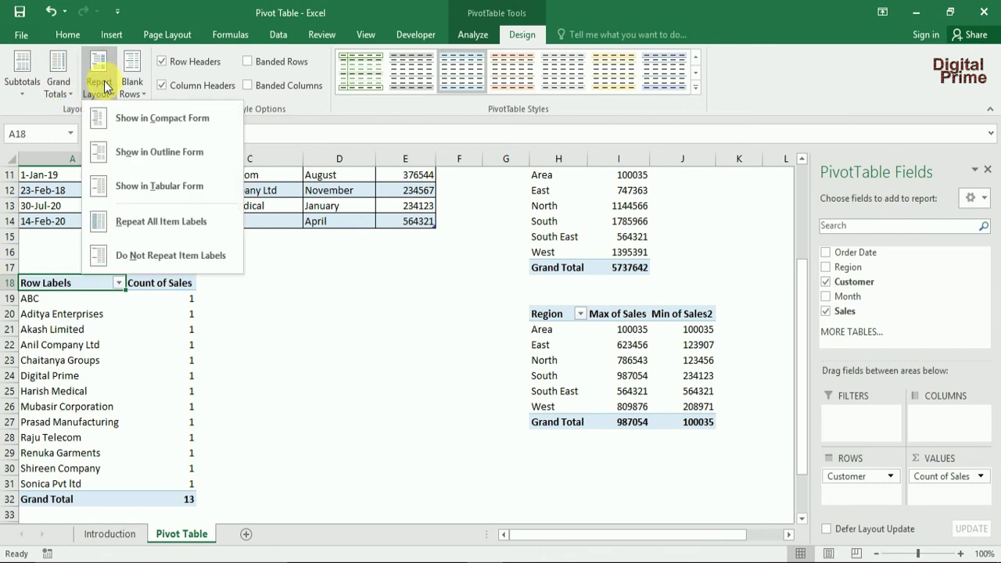
click(201, 153)
Step: Check the customer labels and their Count of Sales values, which total 13
click(79, 314)
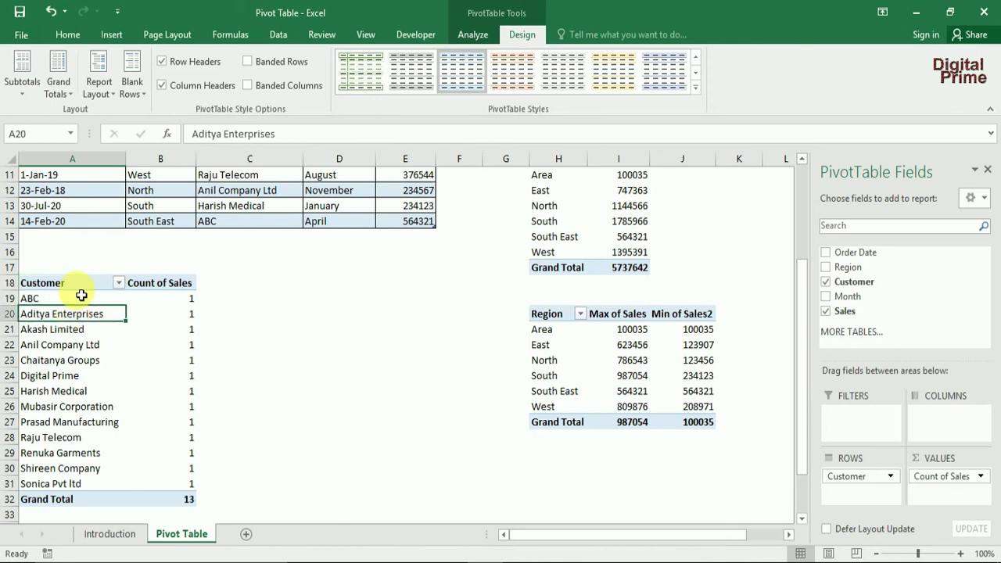
drag(83, 289, 73, 408)
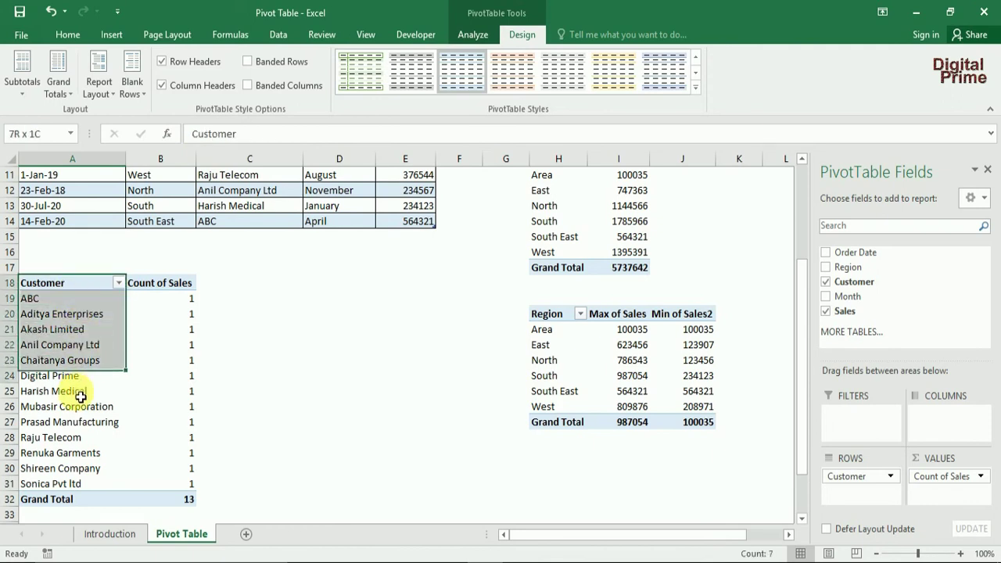
click(264, 301)
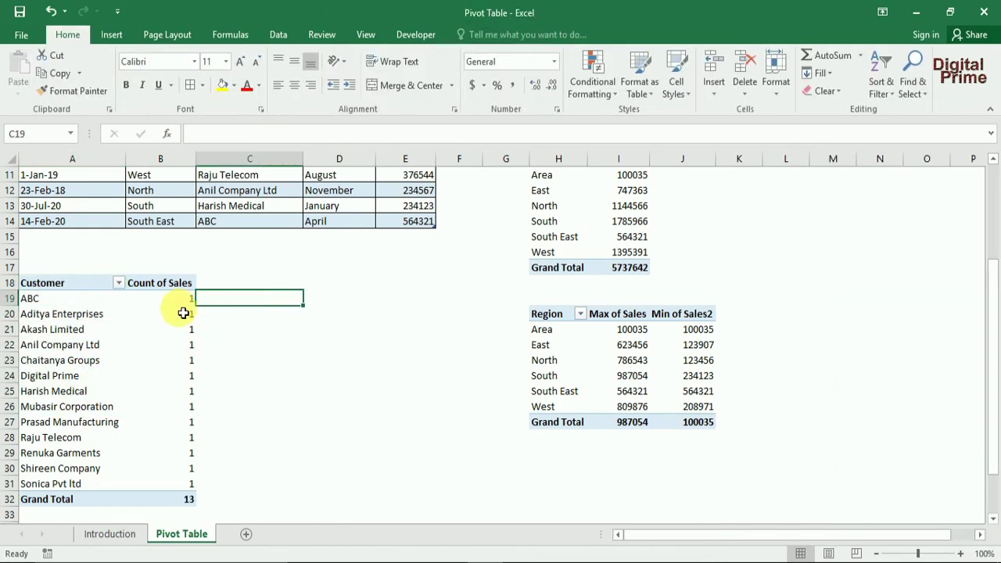
drag(180, 302, 172, 387)
click(73, 298)
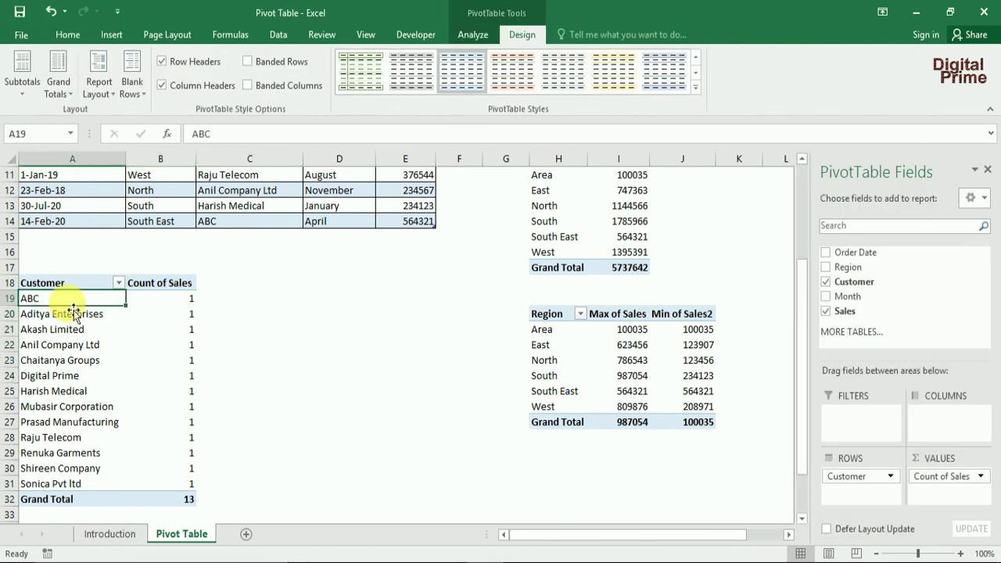
click(181, 301)
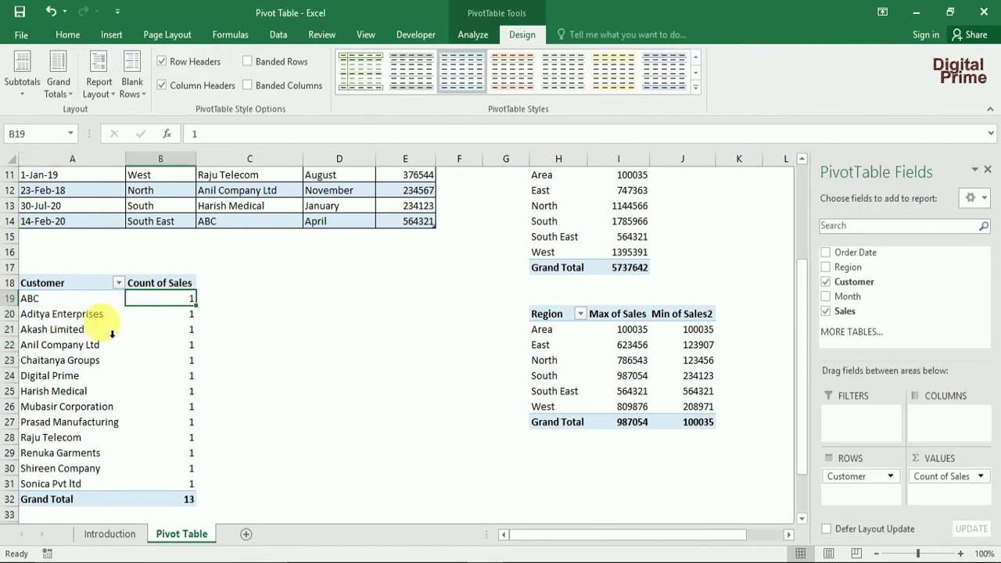
click(179, 313)
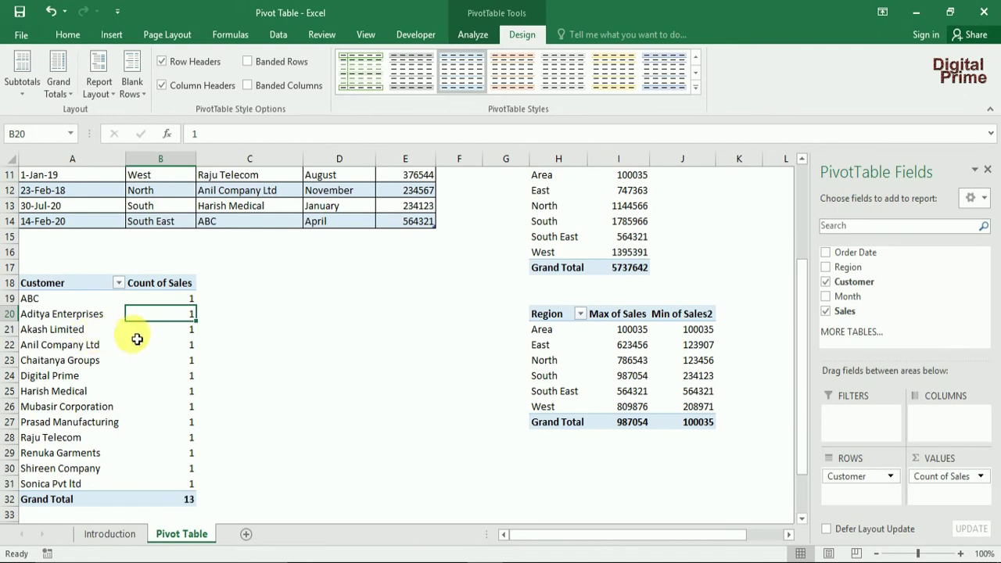
click(179, 328)
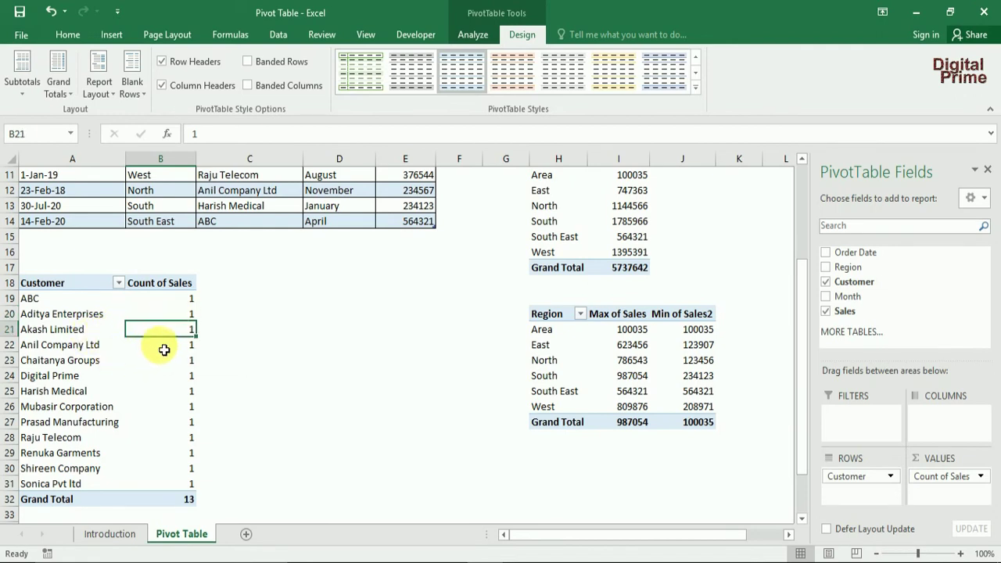
click(166, 348)
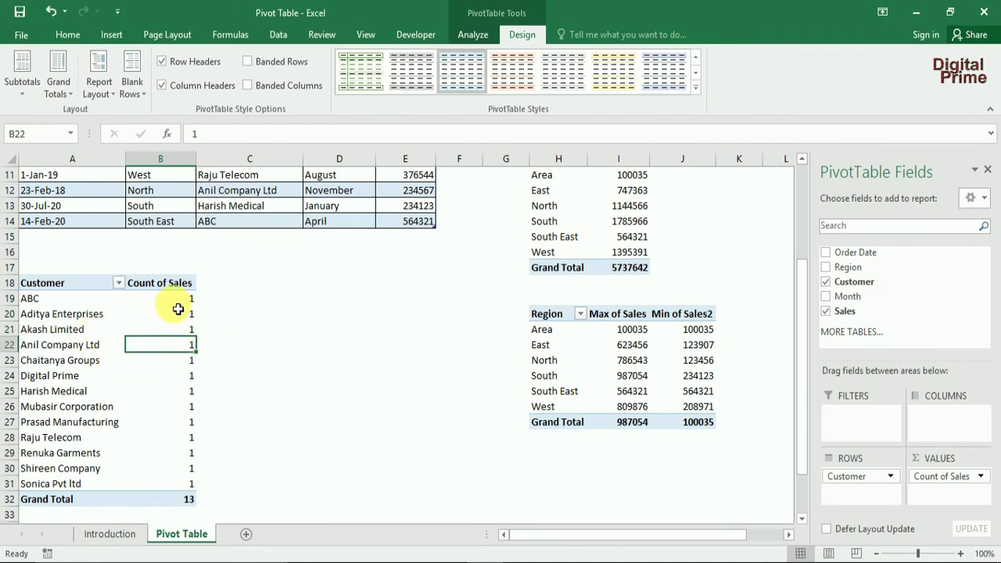
drag(179, 302, 179, 484)
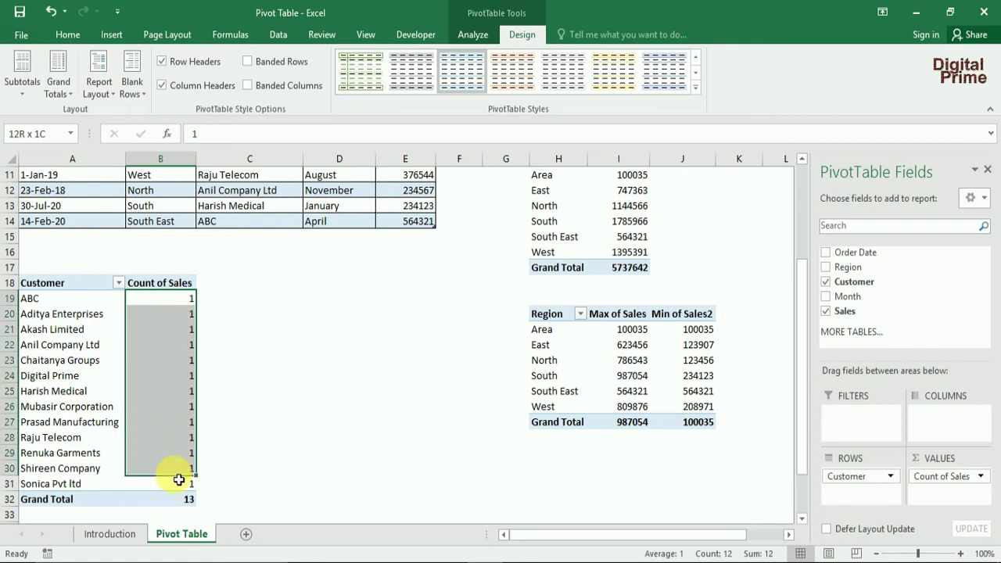
click(347, 393)
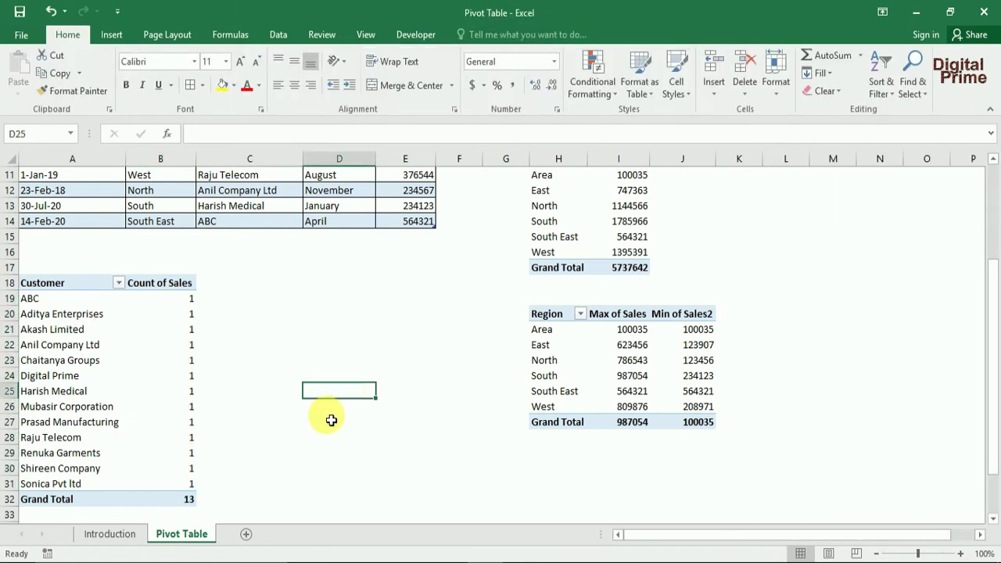
Step: Review the data table and Reports list, then select cell D18 beside the count pivot
scroll(751, 408, up, 4)
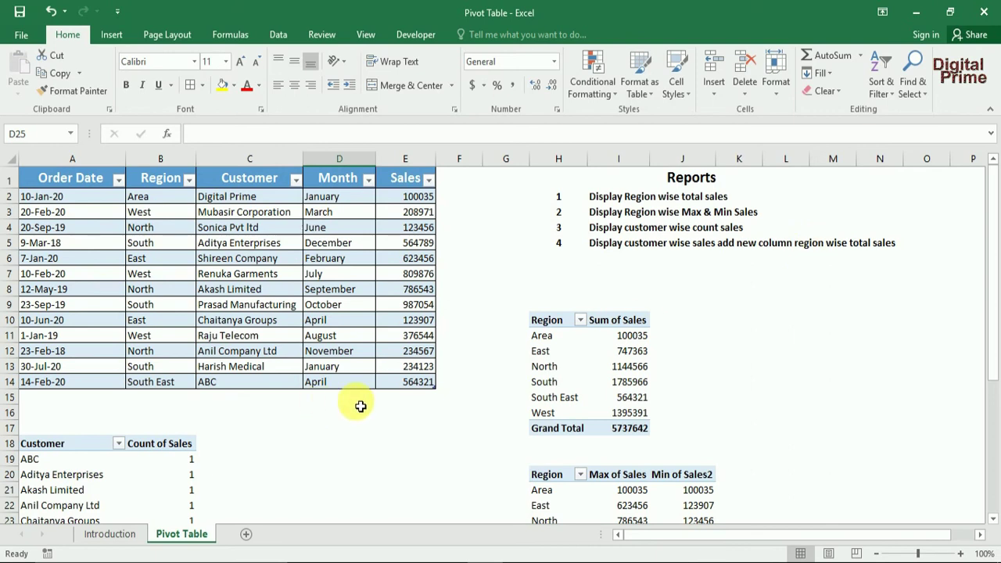
scroll(358, 404, down, 1)
click(290, 400)
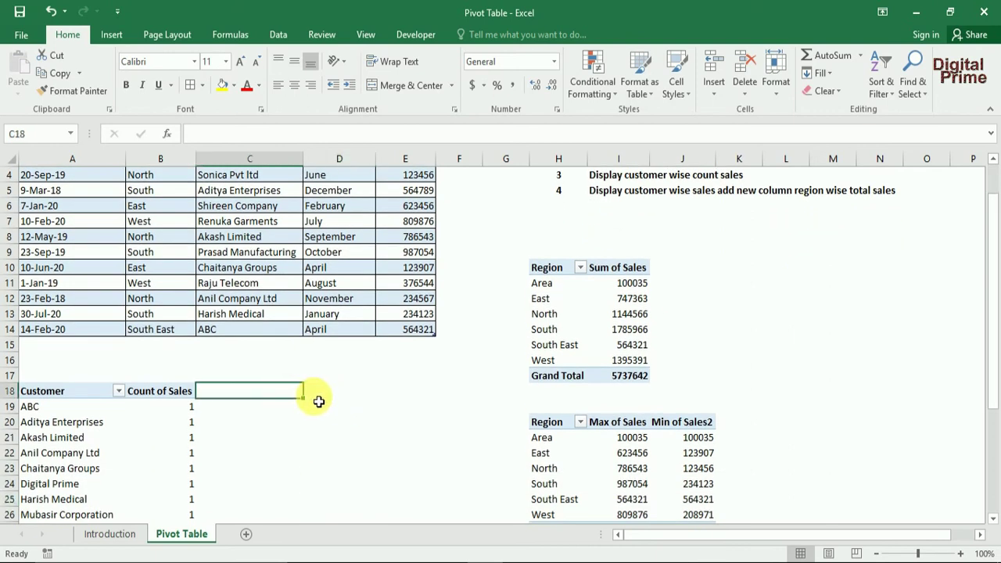
click(319, 401)
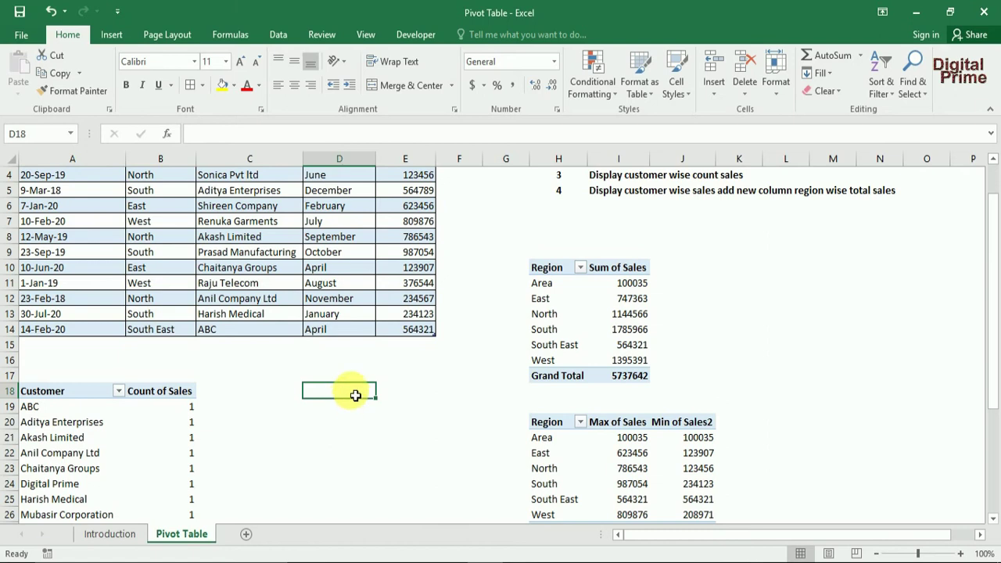
Step: Insert an empty PivotTable4 from the Table1 sales data at cell D18
click(115, 38)
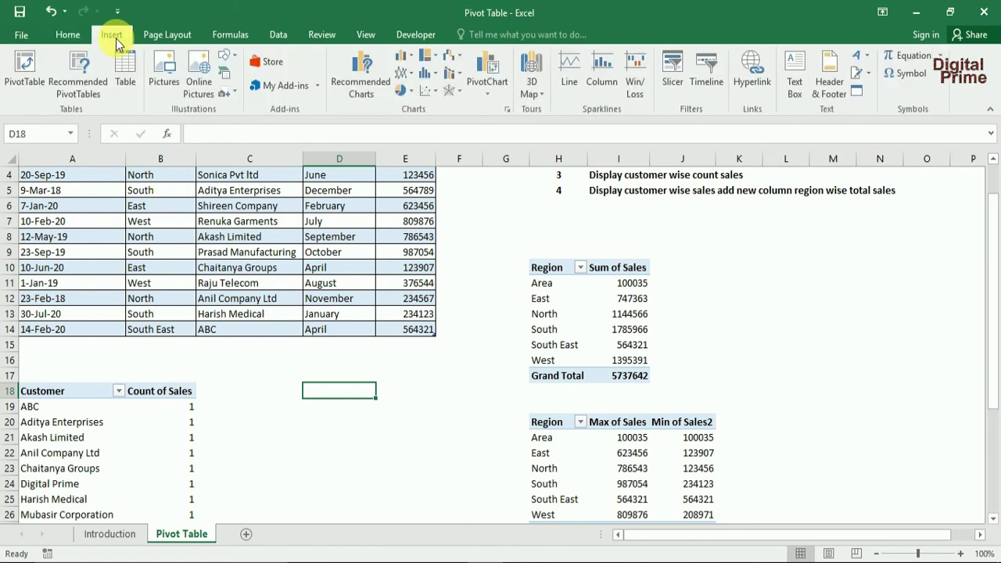
click(25, 71)
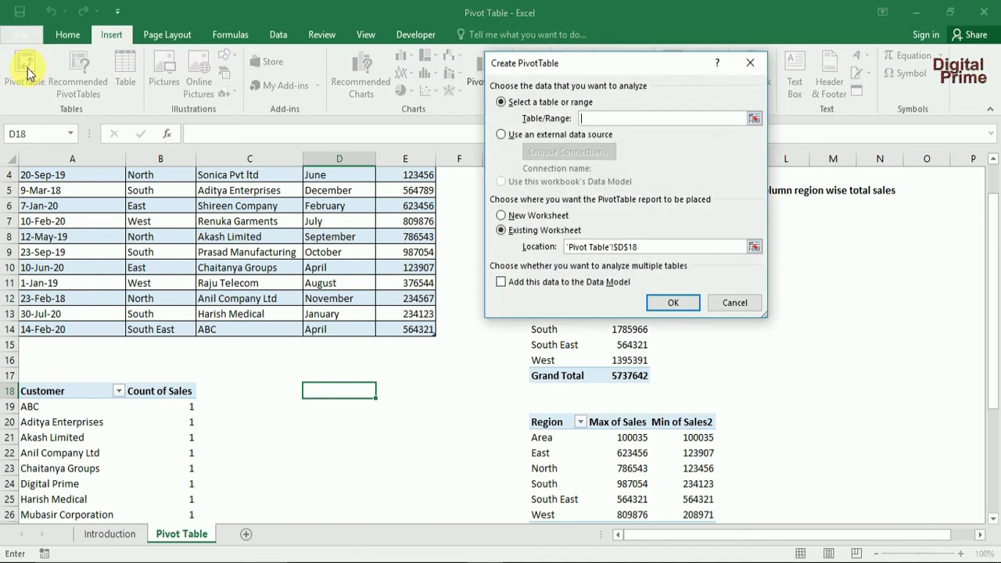
scroll(257, 263, up, 1)
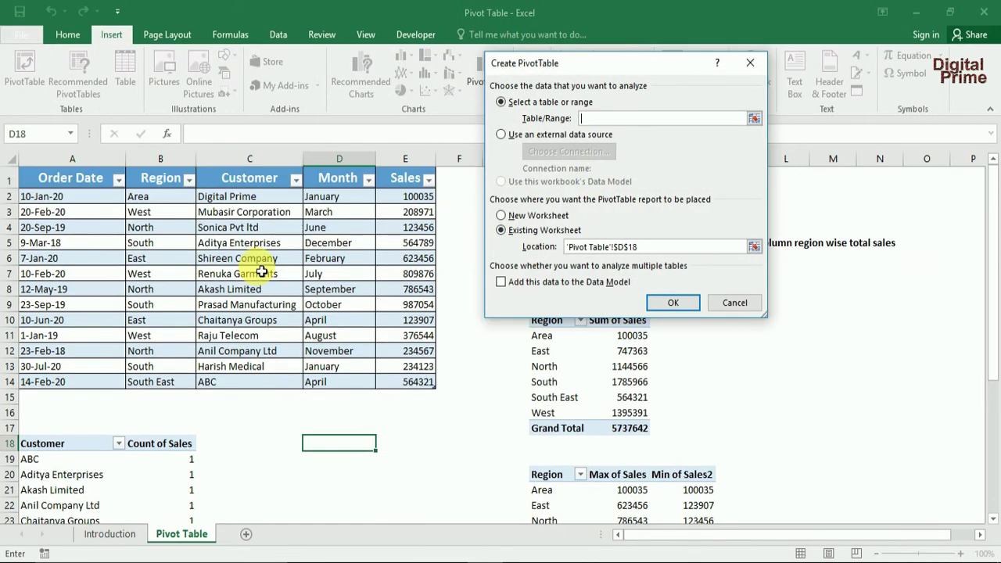
mouse_move(82, 181)
mouse_down()
mouse_move(396, 256)
mouse_move(410, 383)
mouse_up()
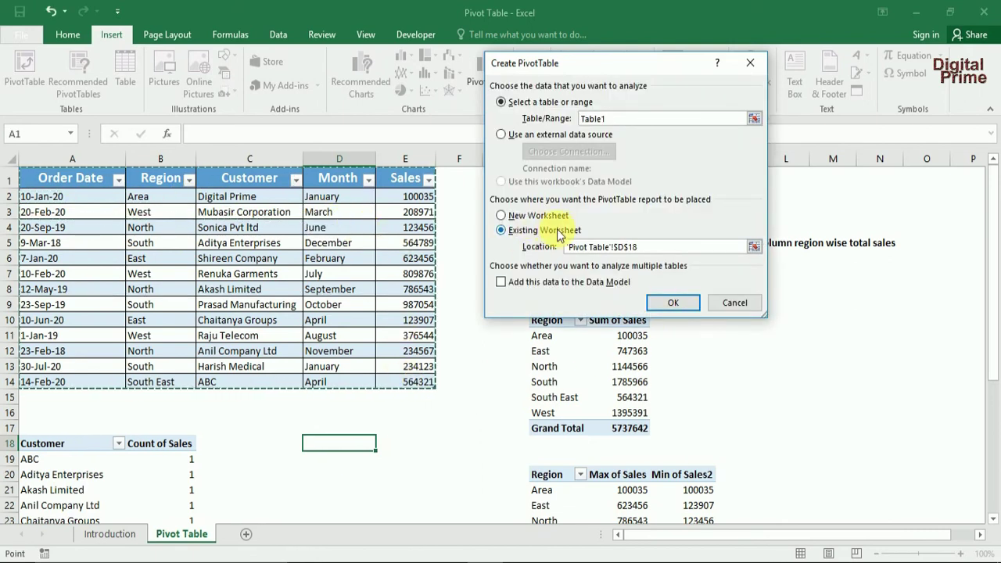
click(674, 304)
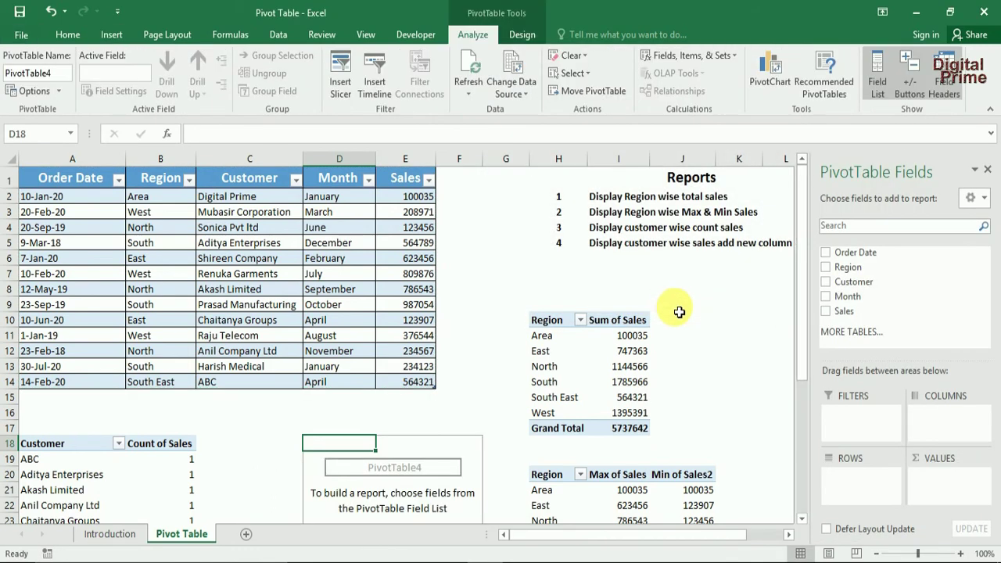
Step: Add Customer, Region and Sales to PivotTable4, with Region nested under each customer
click(665, 289)
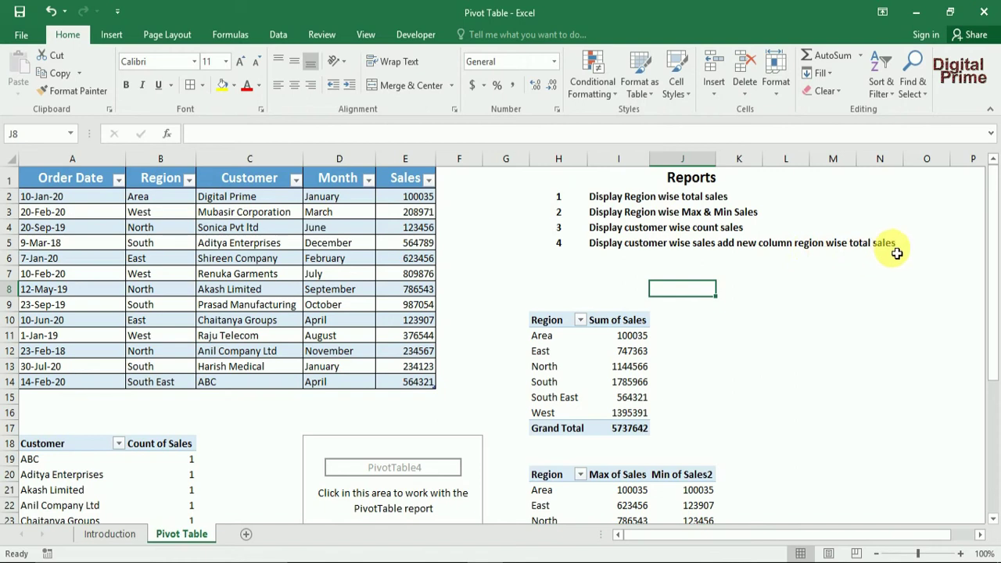
click(345, 444)
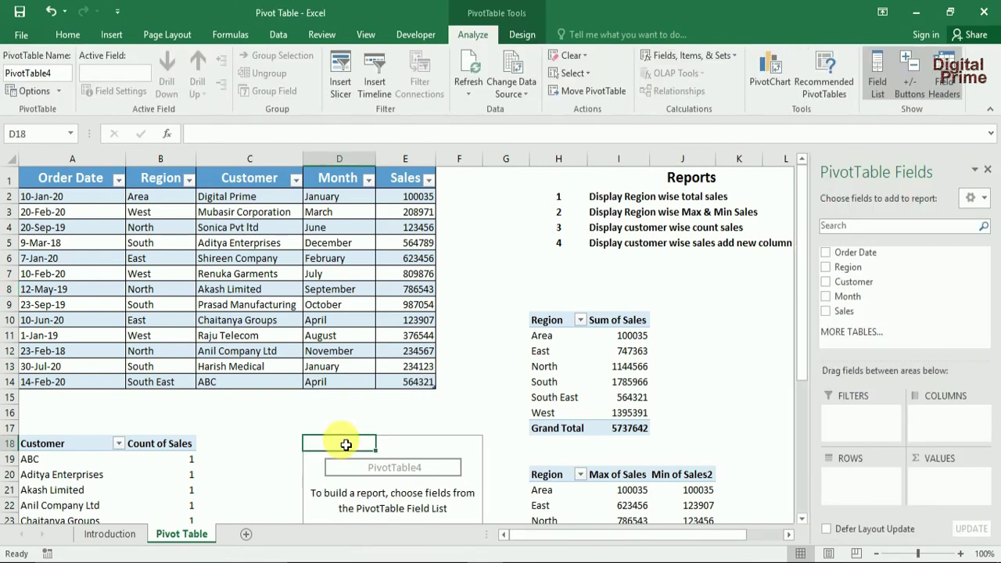
click(826, 283)
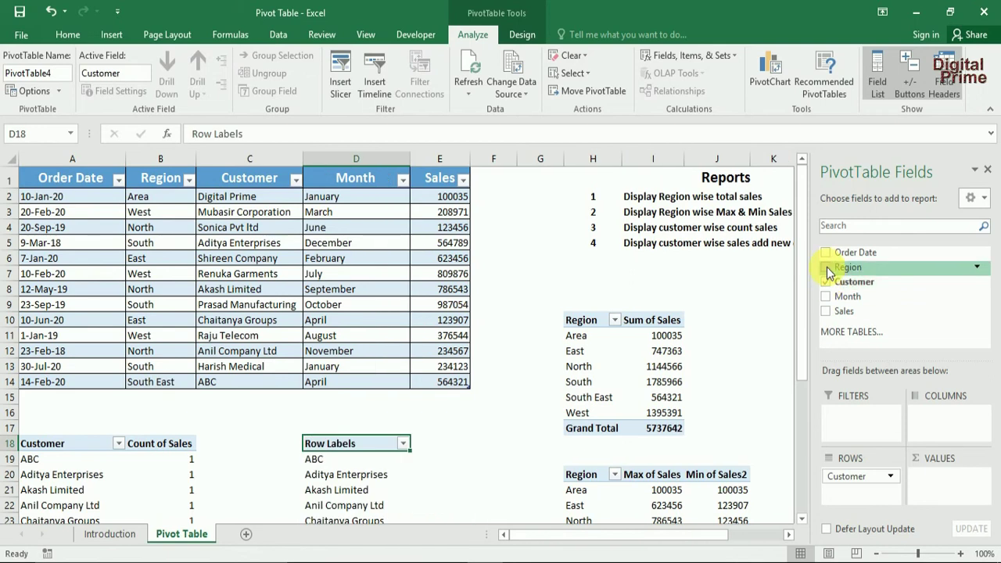
click(826, 267)
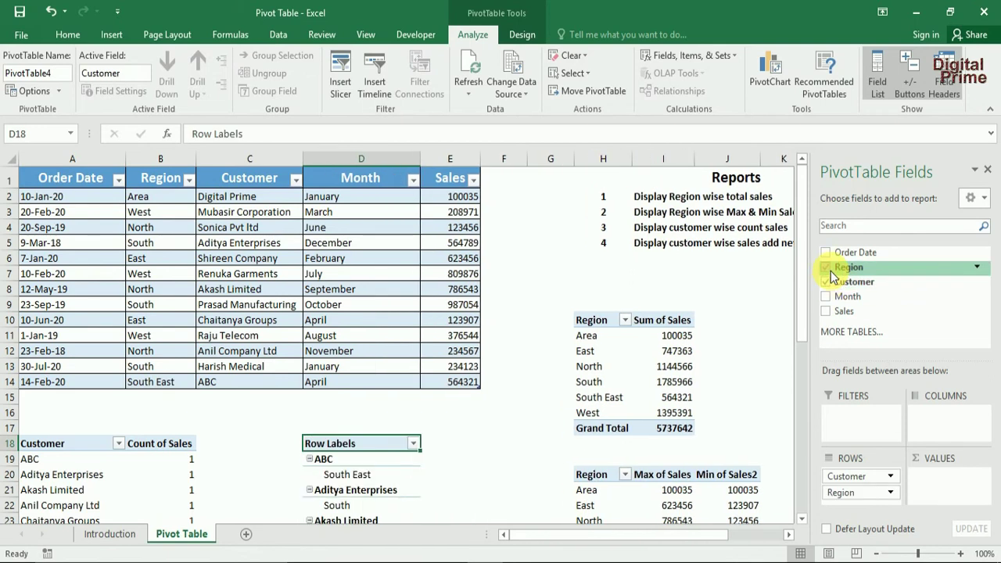
click(826, 311)
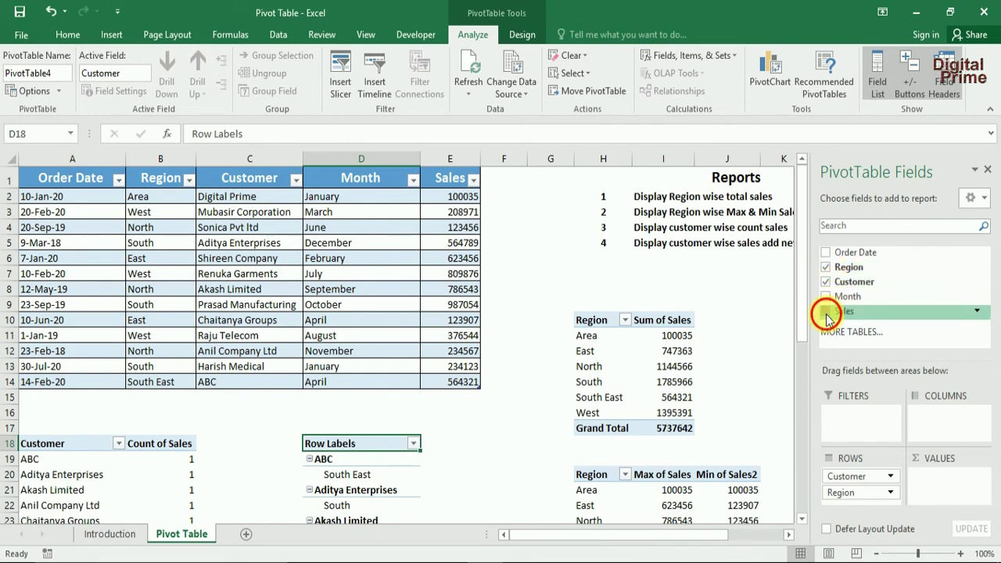
click(512, 400)
click(361, 455)
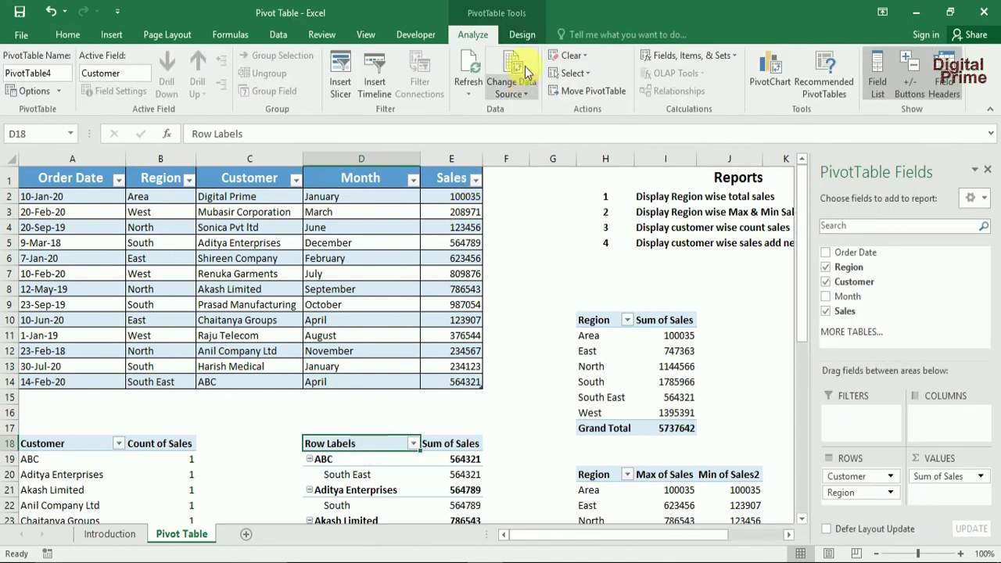
click(522, 35)
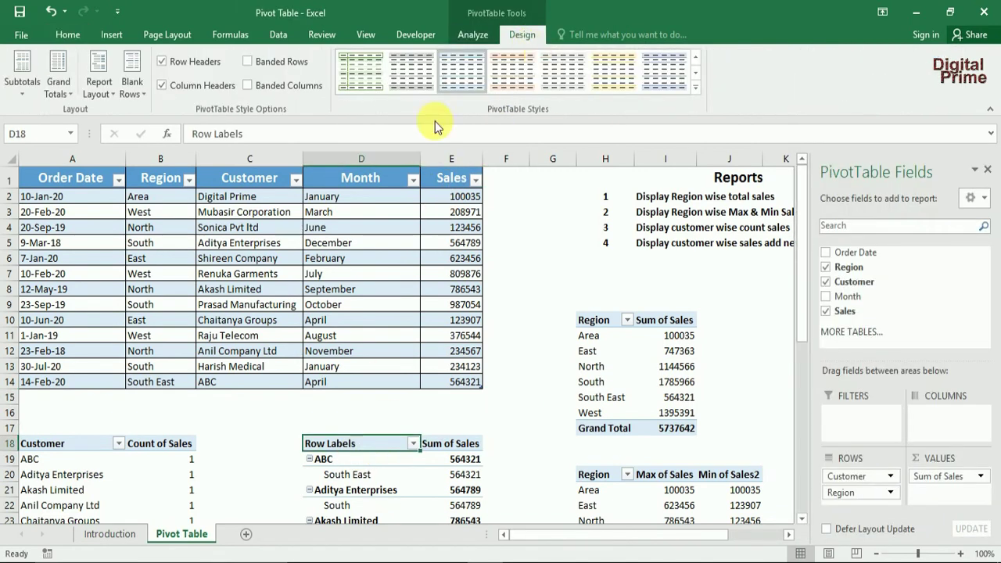
Step: Show PivotTable4 in outline form, with Customer, Region and Sum of Sales as separate columns
click(97, 93)
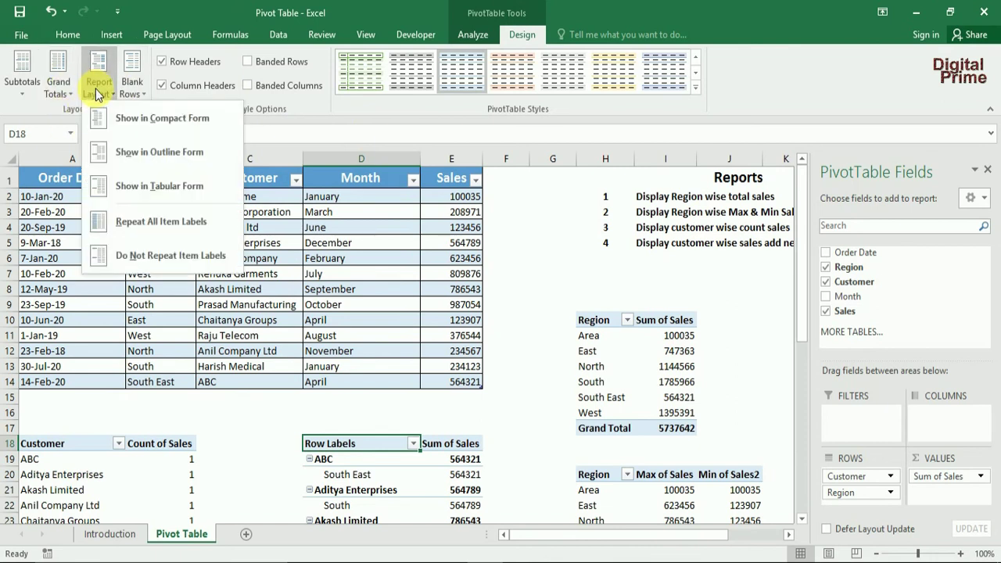
click(157, 153)
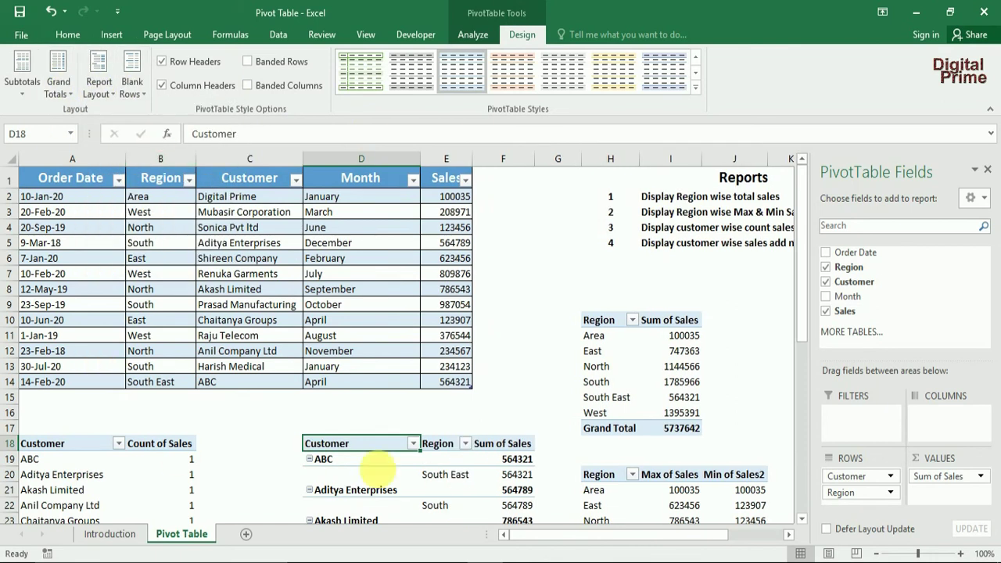
scroll(552, 393, down, 2)
scroll(552, 392, down, 1)
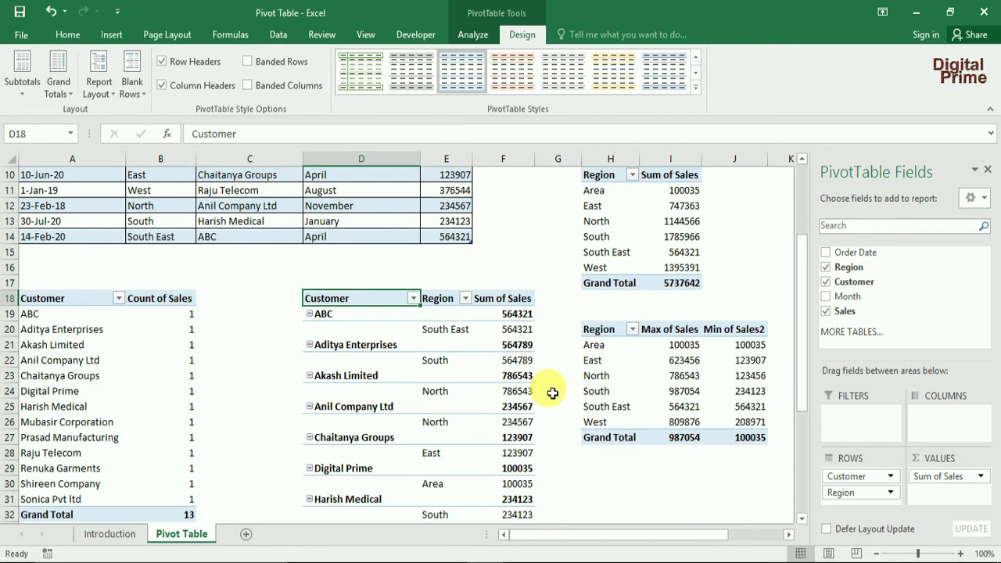
scroll(552, 393, down, 1)
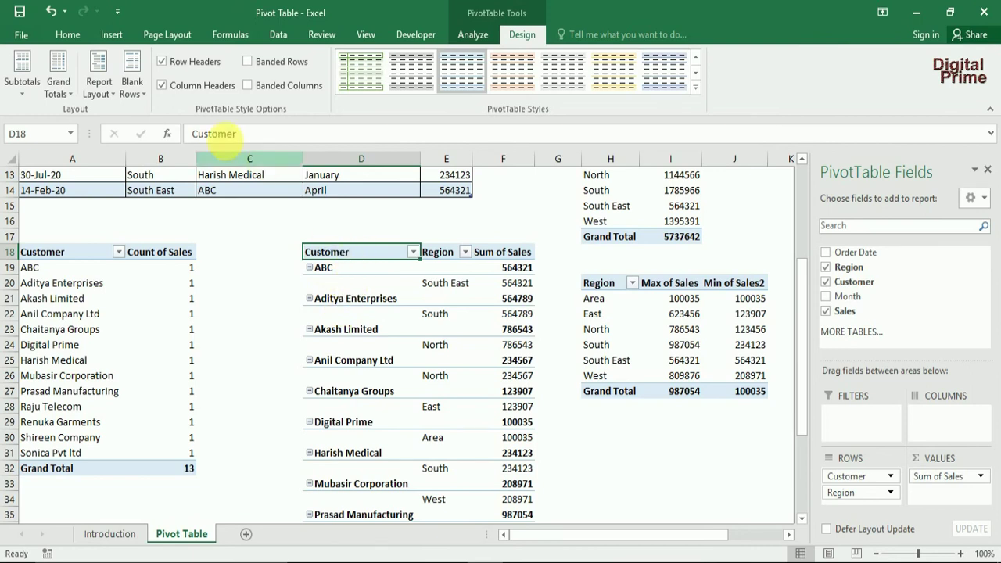
click(111, 91)
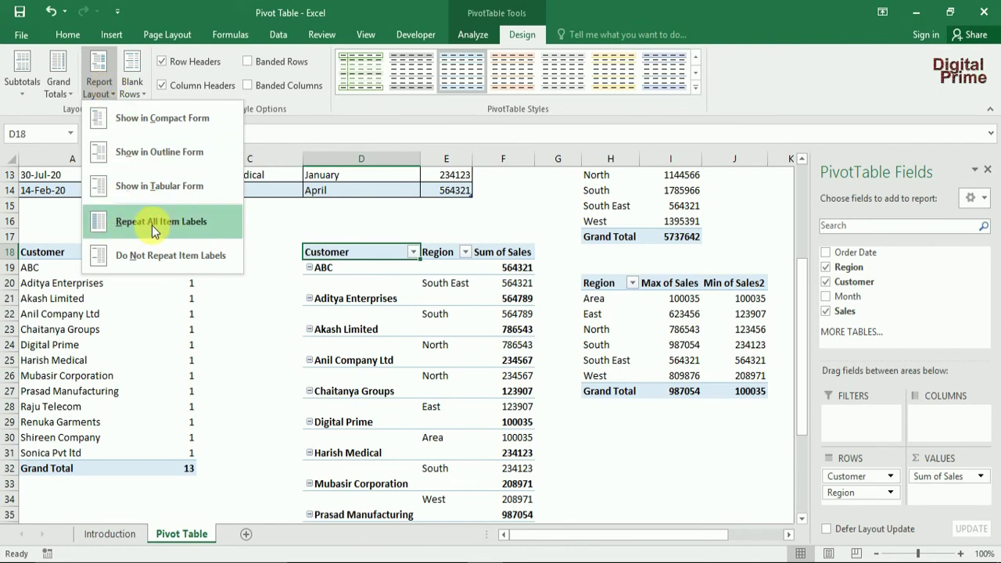
click(172, 229)
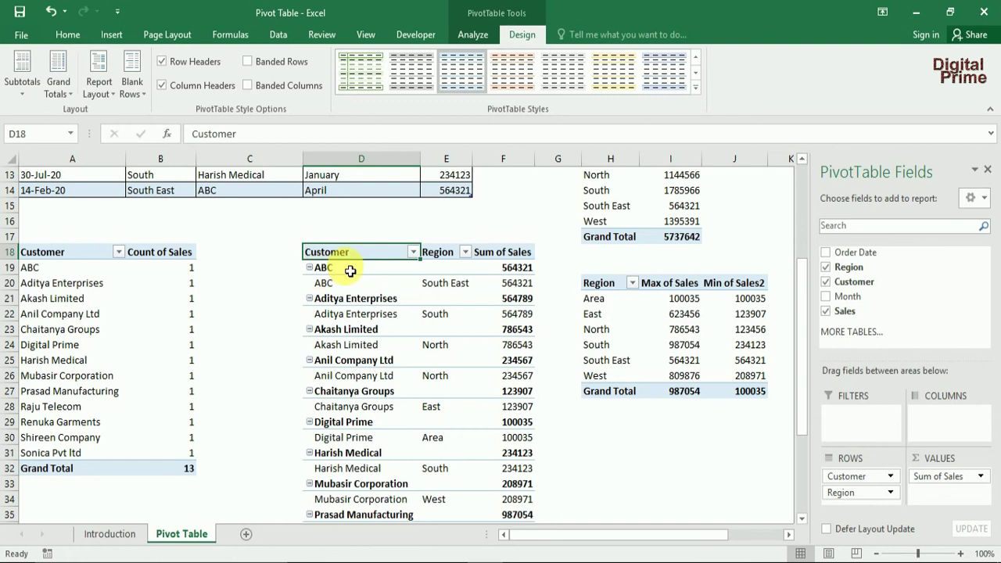
drag(350, 269, 359, 286)
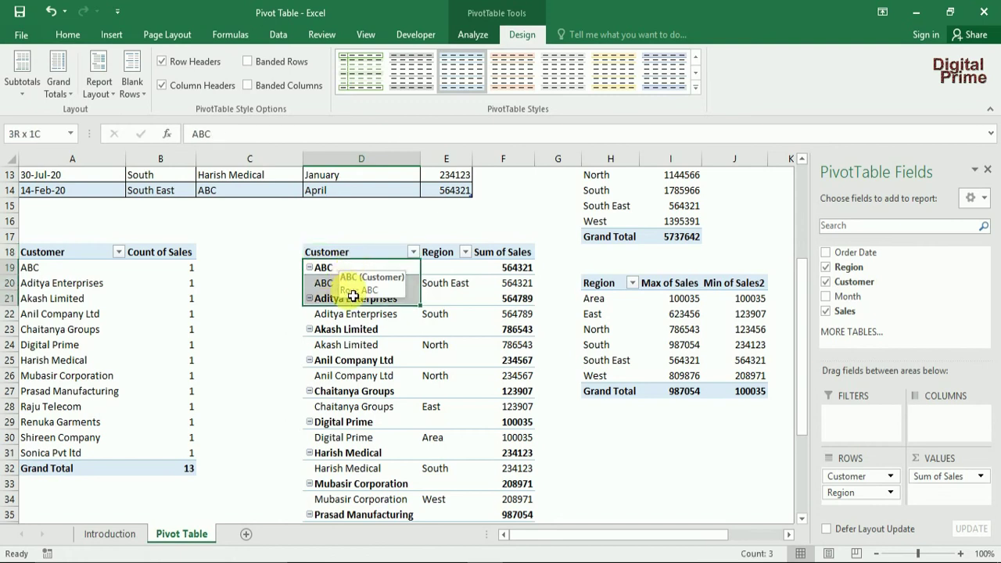
click(446, 235)
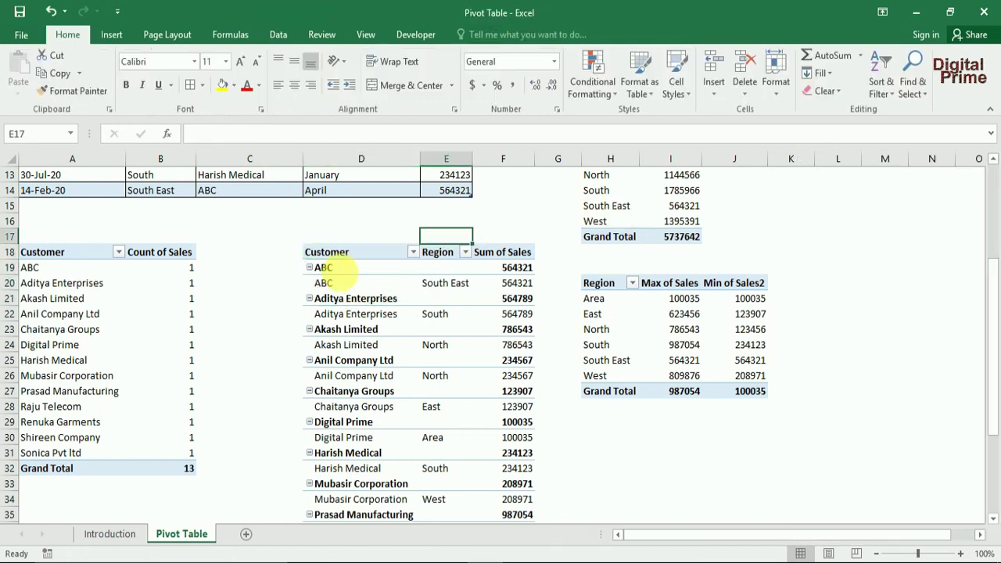
click(345, 274)
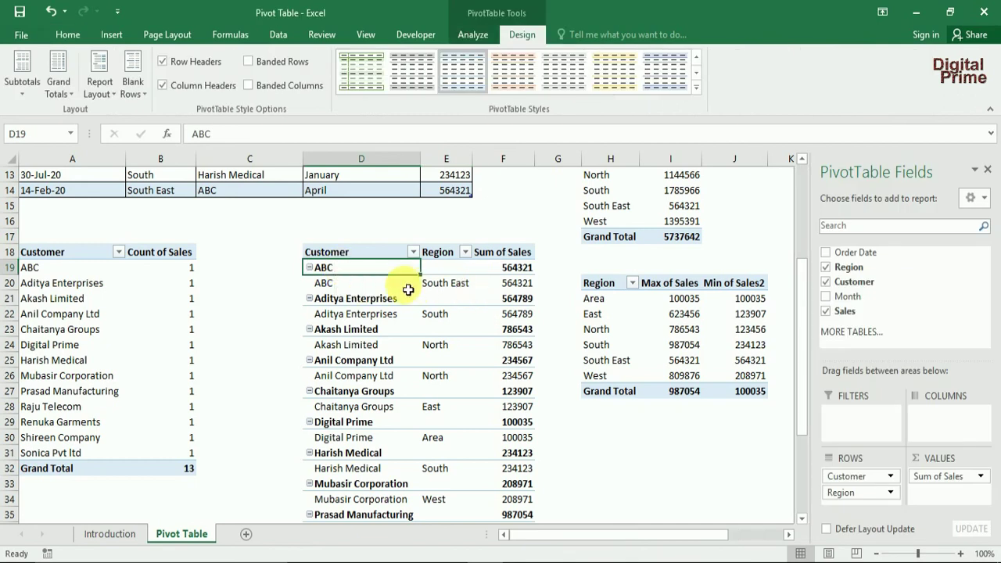
click(386, 287)
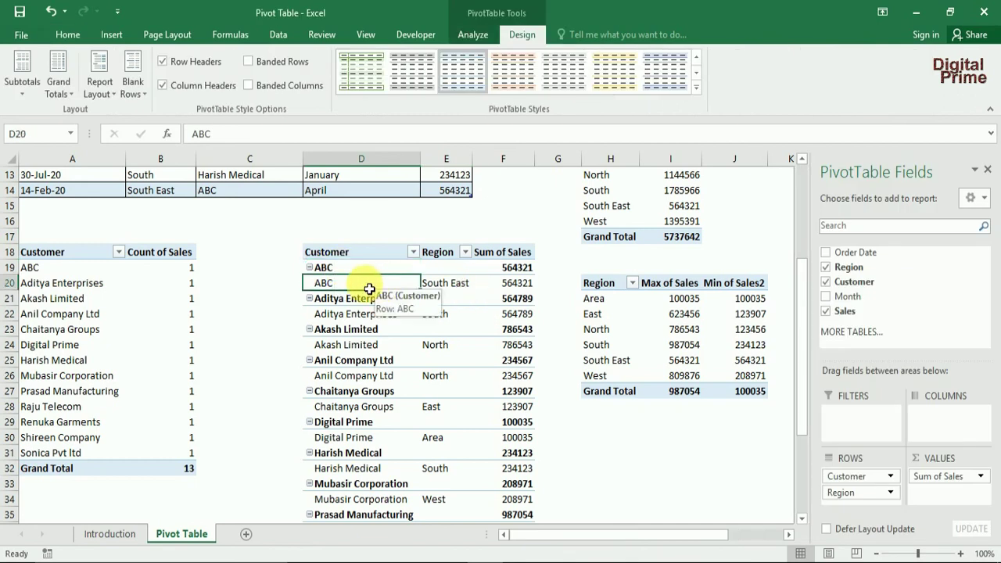
click(444, 283)
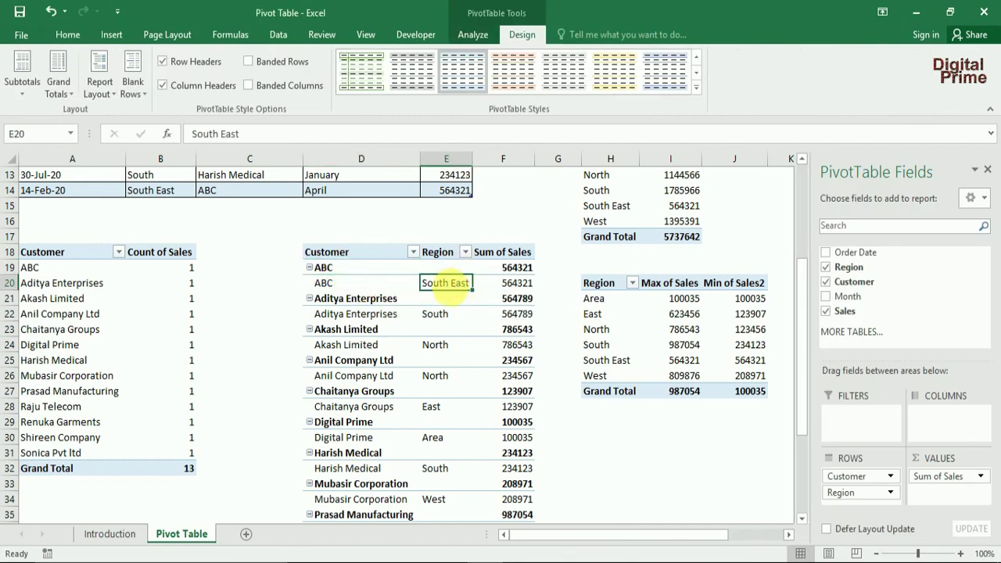
click(516, 283)
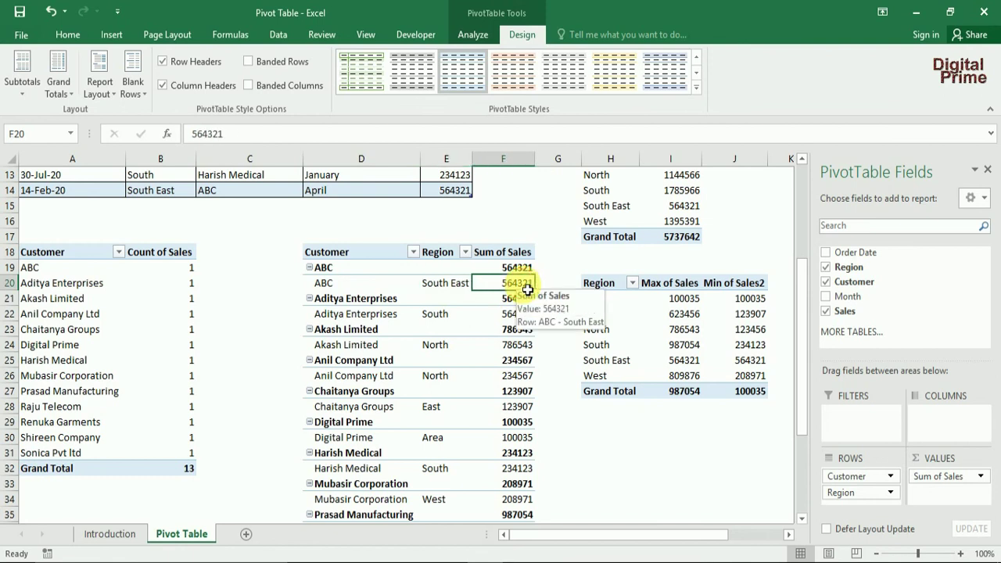
click(391, 305)
click(373, 304)
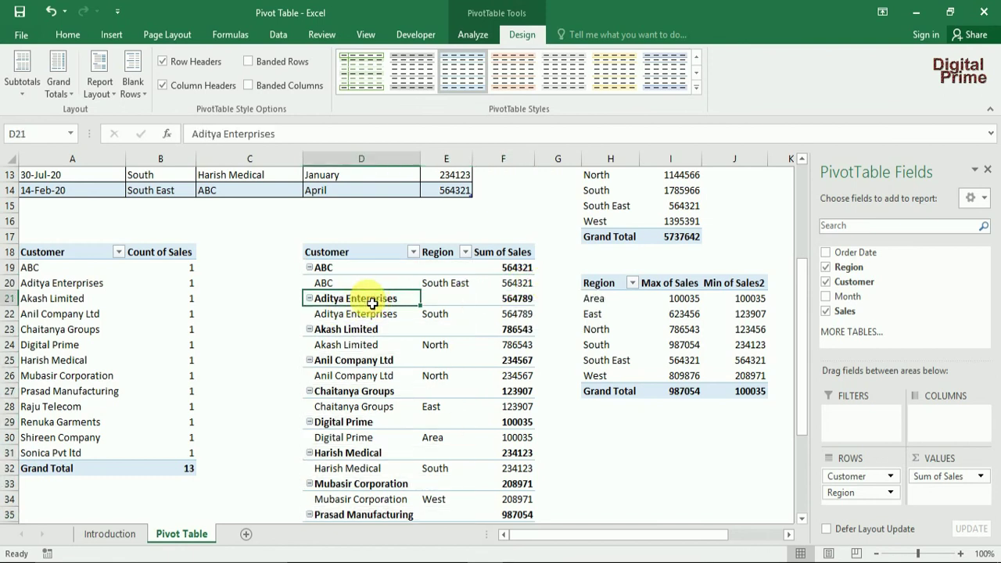
click(378, 318)
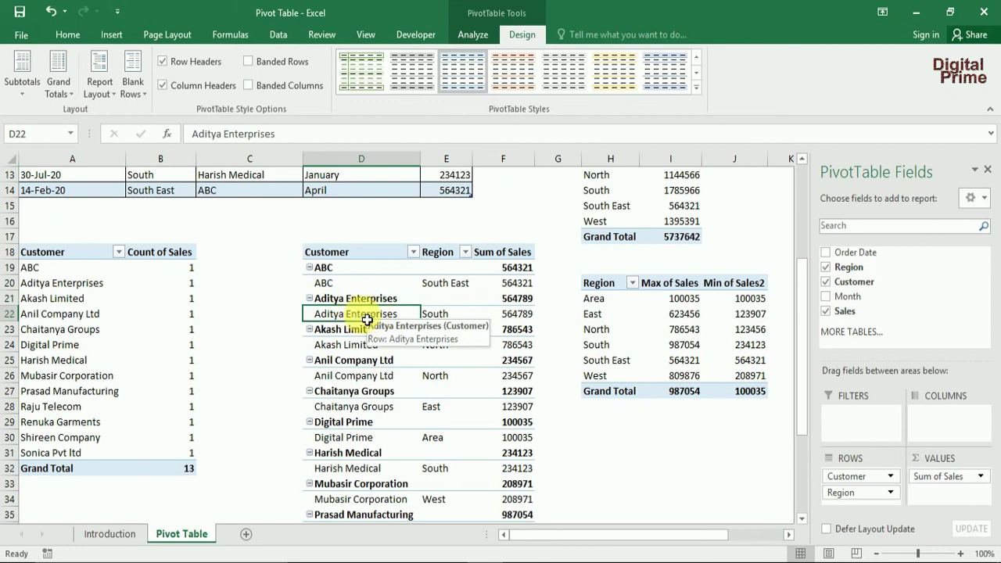
click(457, 313)
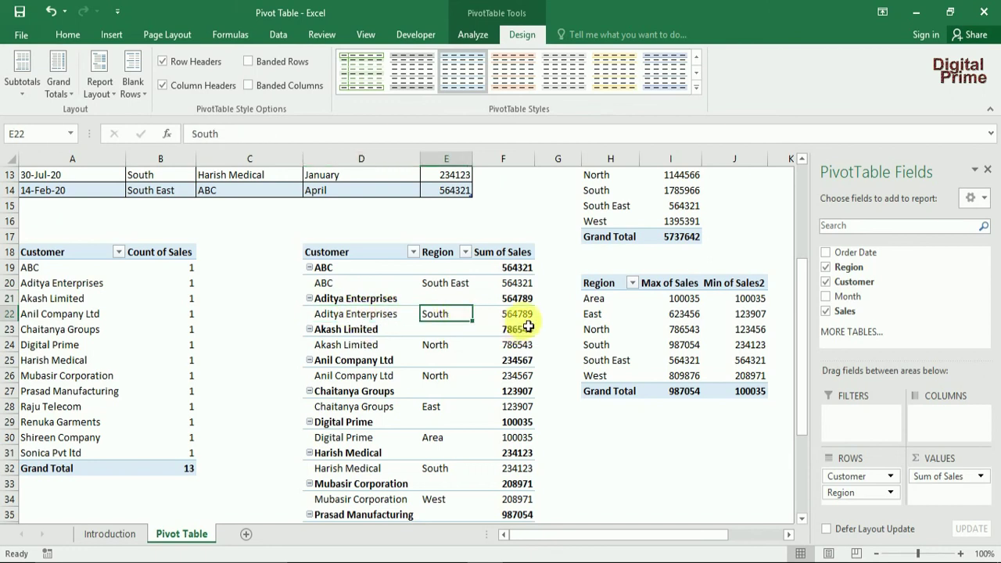
click(529, 324)
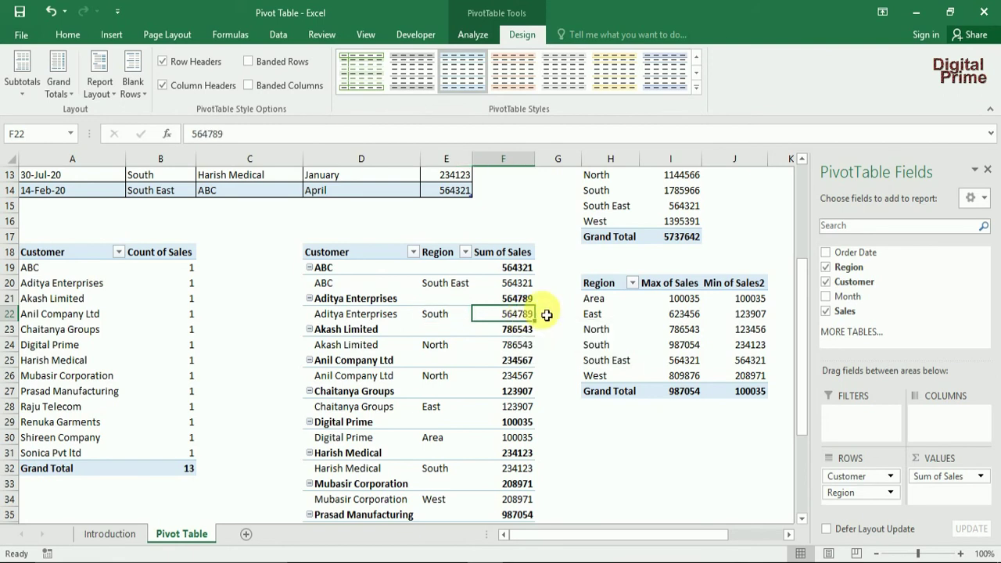
scroll(522, 341, up, 1)
scroll(525, 345, up, 3)
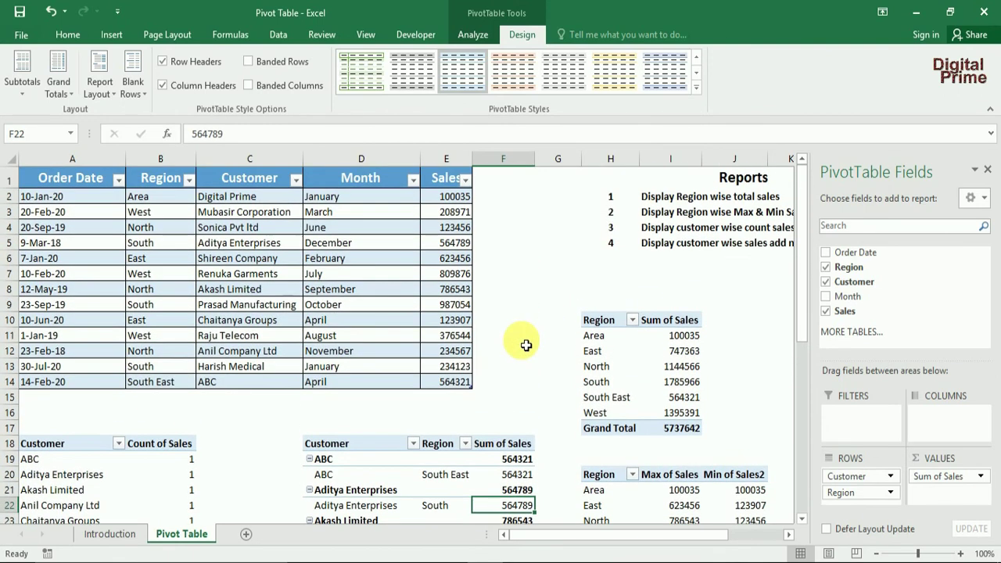
Step: Widen the Sales column E of the source table slightly
click(541, 261)
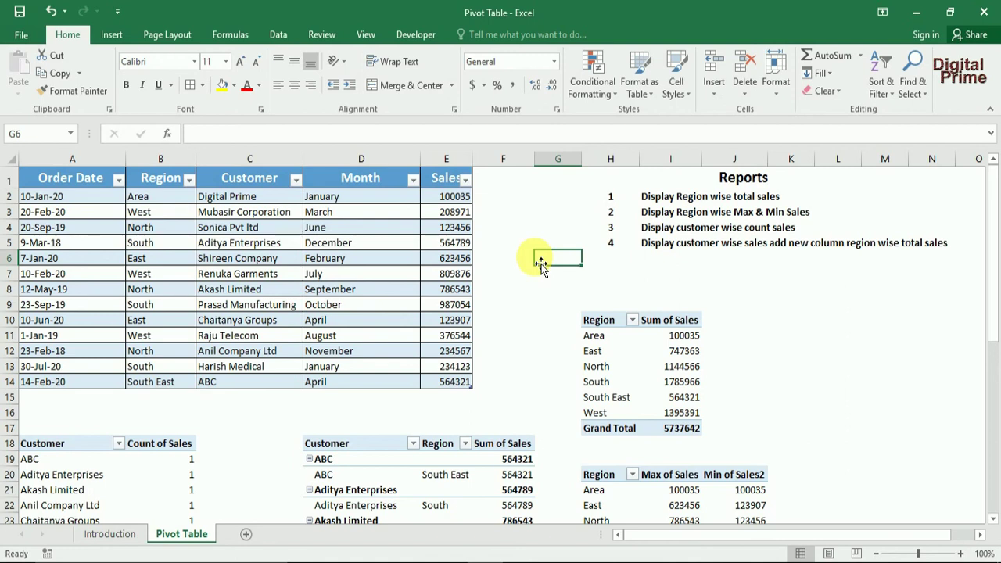
drag(557, 177, 909, 258)
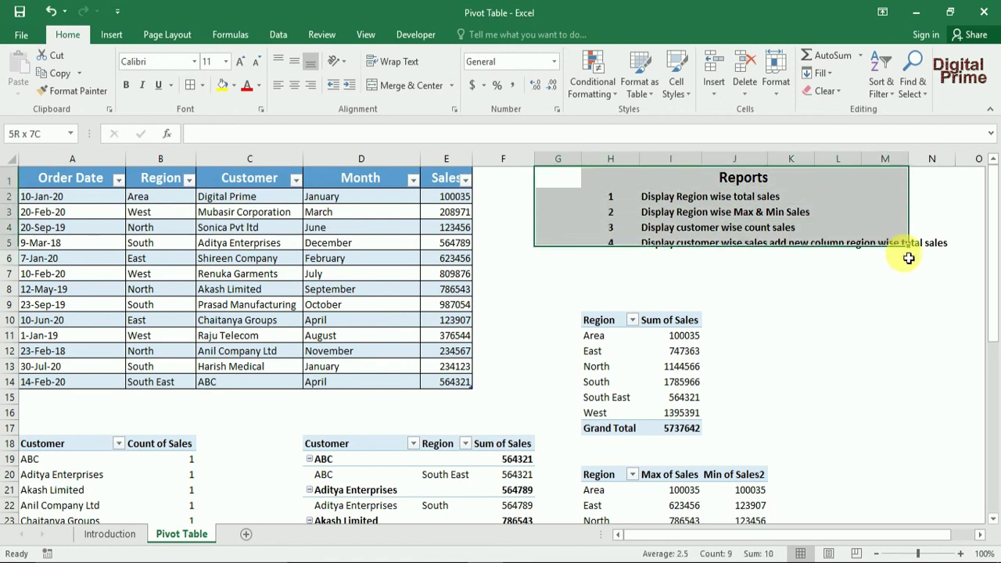
click(508, 201)
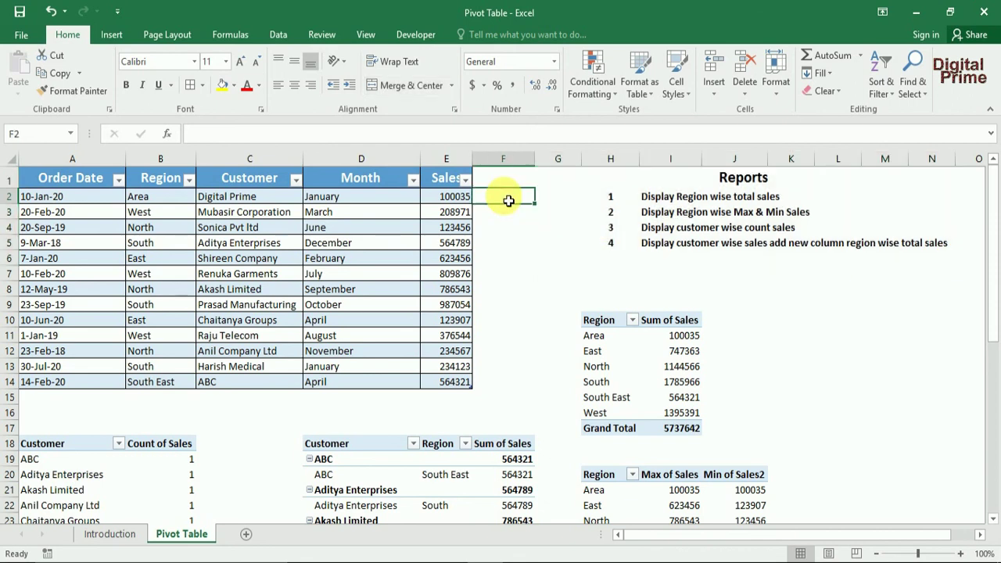
drag(475, 170, 484, 170)
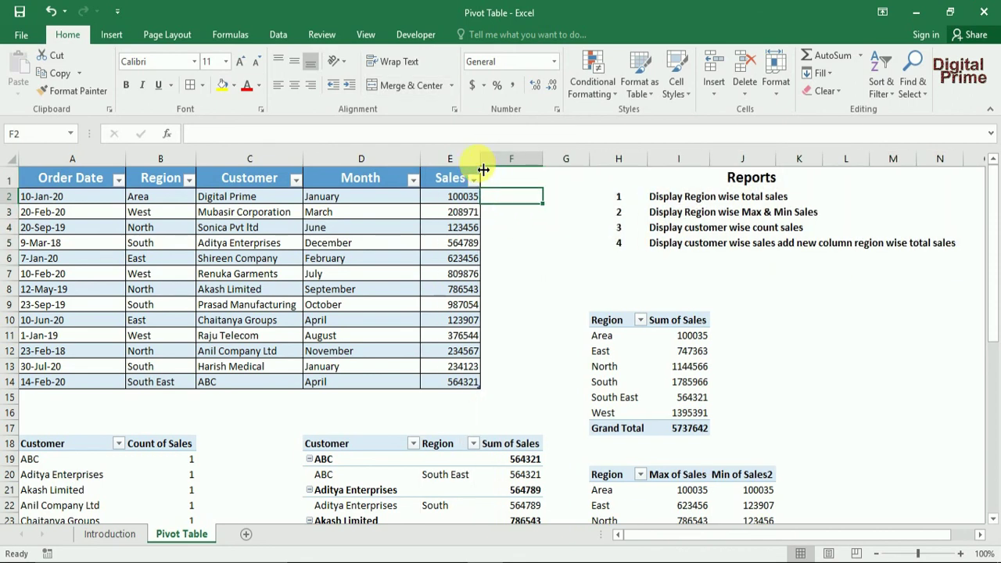
click(498, 228)
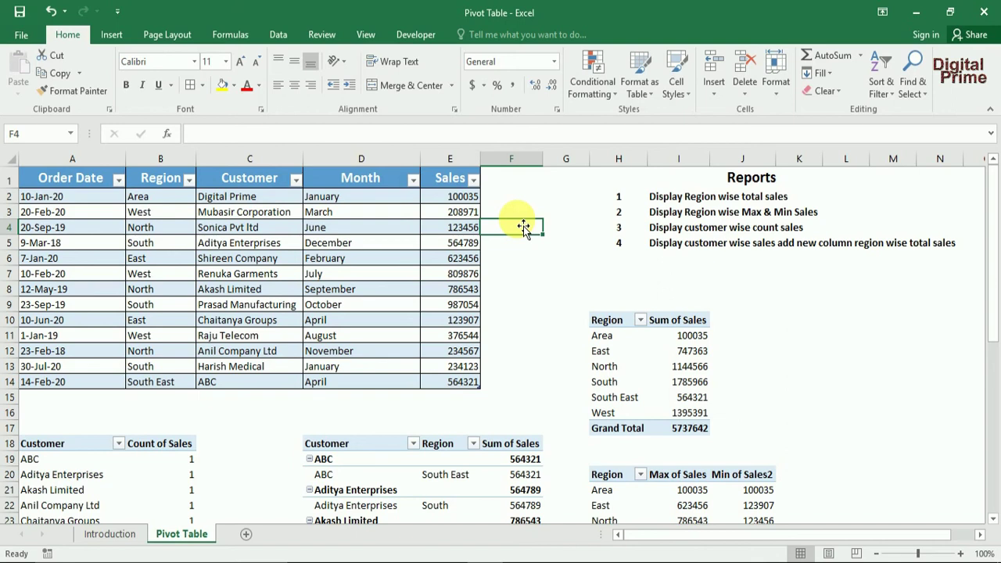
Step: Select rows 1 to 14 of the empty column F beside the table
drag(505, 182, 508, 386)
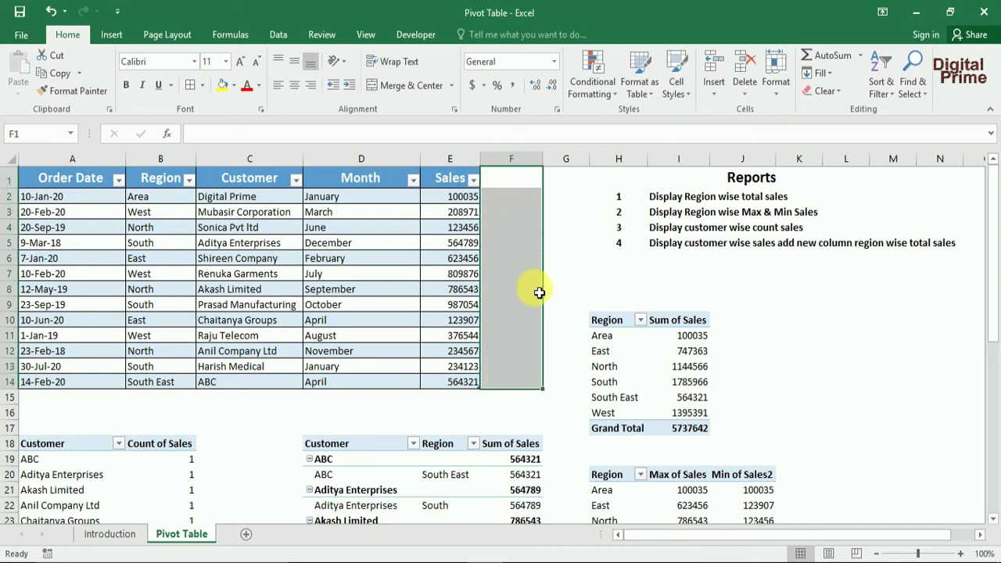
click(508, 185)
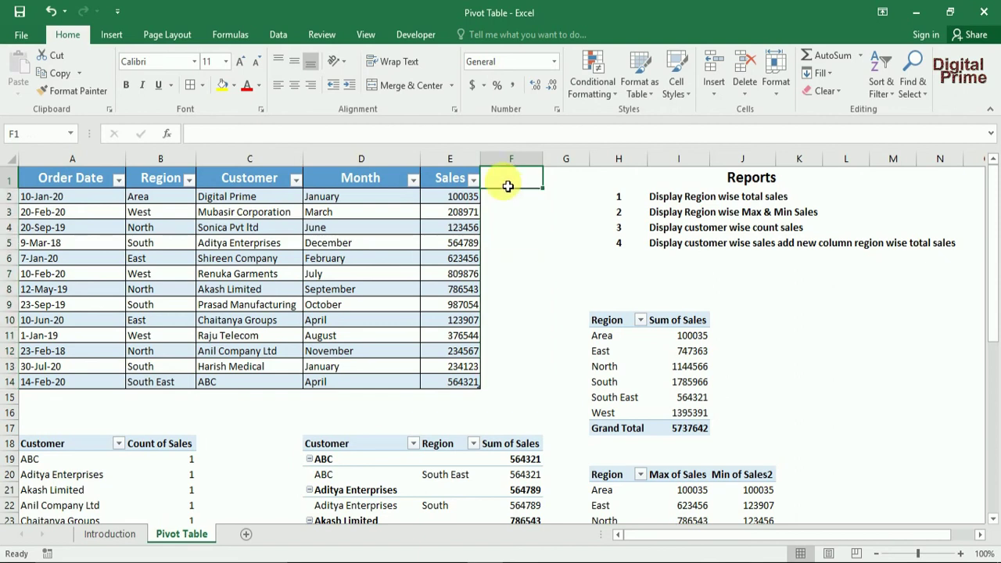
drag(507, 186, 510, 395)
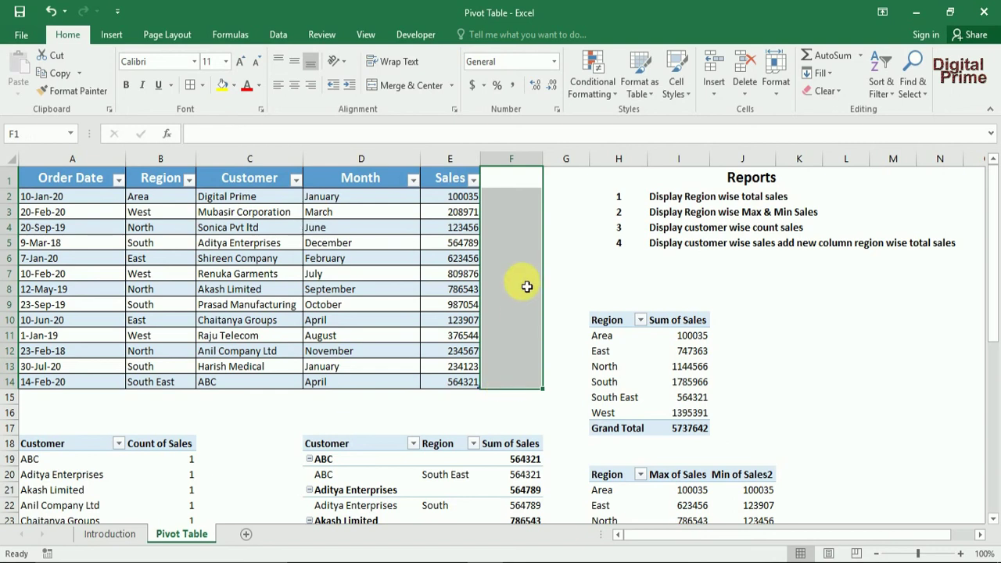
scroll(258, 366, down, 1)
click(266, 361)
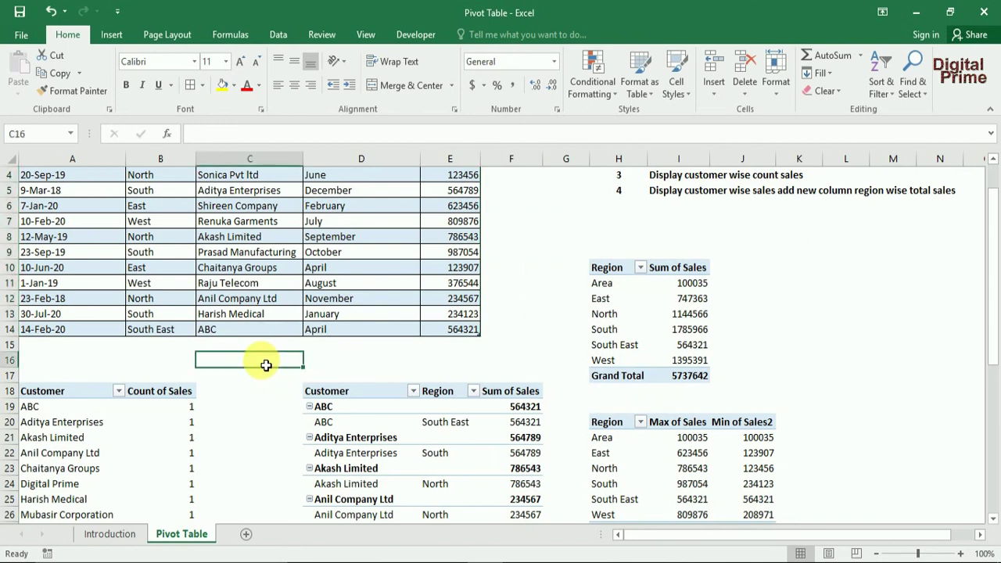
scroll(524, 299, up, 1)
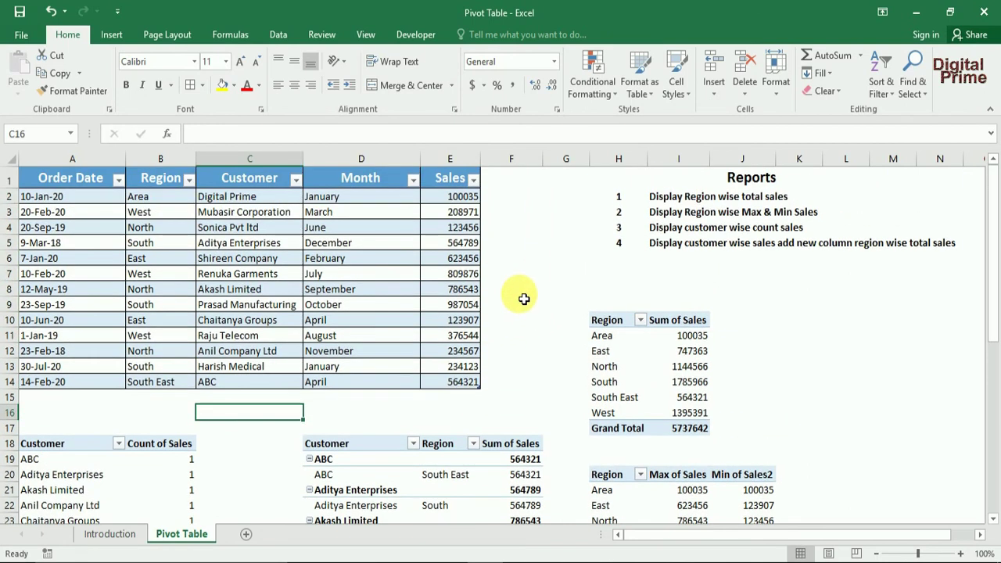
scroll(524, 299, down, 1)
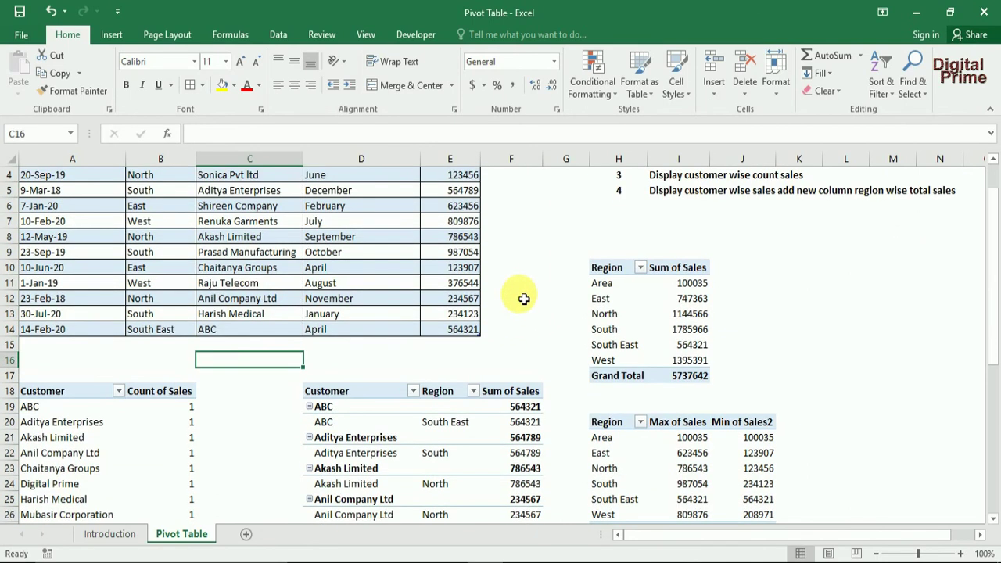
scroll(524, 299, up, 1)
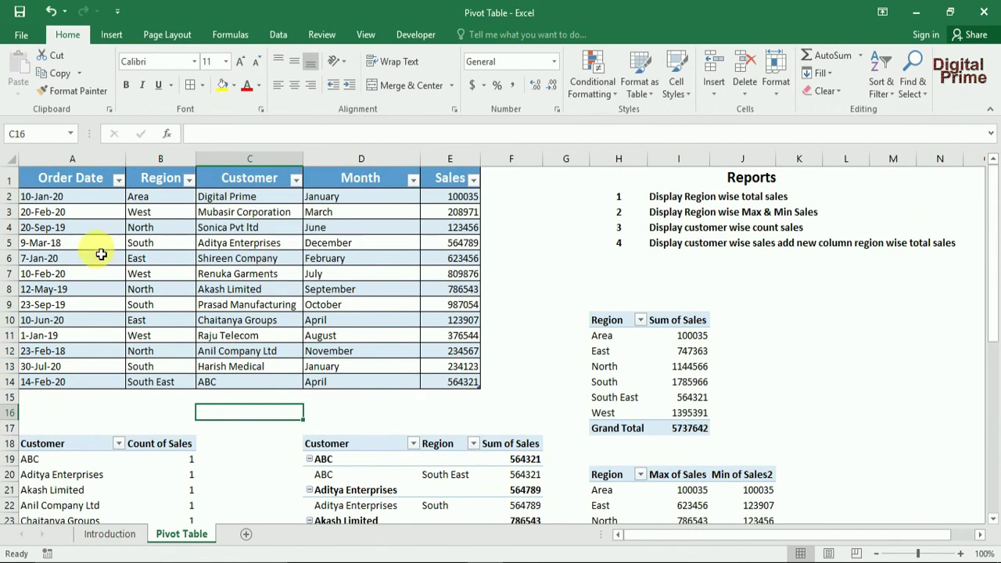
Step: Select the source table, then empty column F, then the empty row A15:E15 below it
mouse_move(51, 184)
mouse_down()
mouse_move(423, 233)
mouse_move(459, 381)
mouse_up()
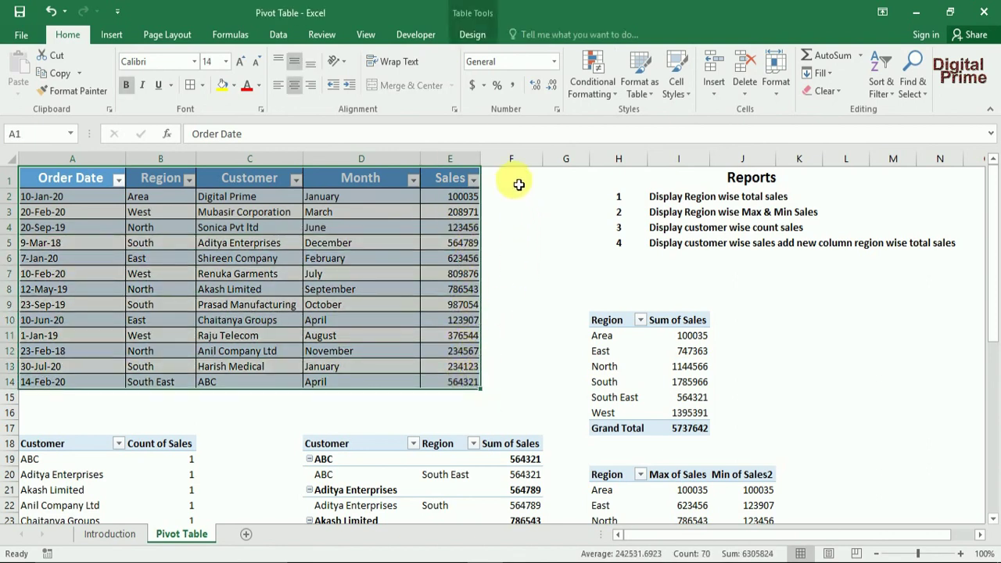
drag(516, 182, 516, 383)
drag(41, 399, 449, 400)
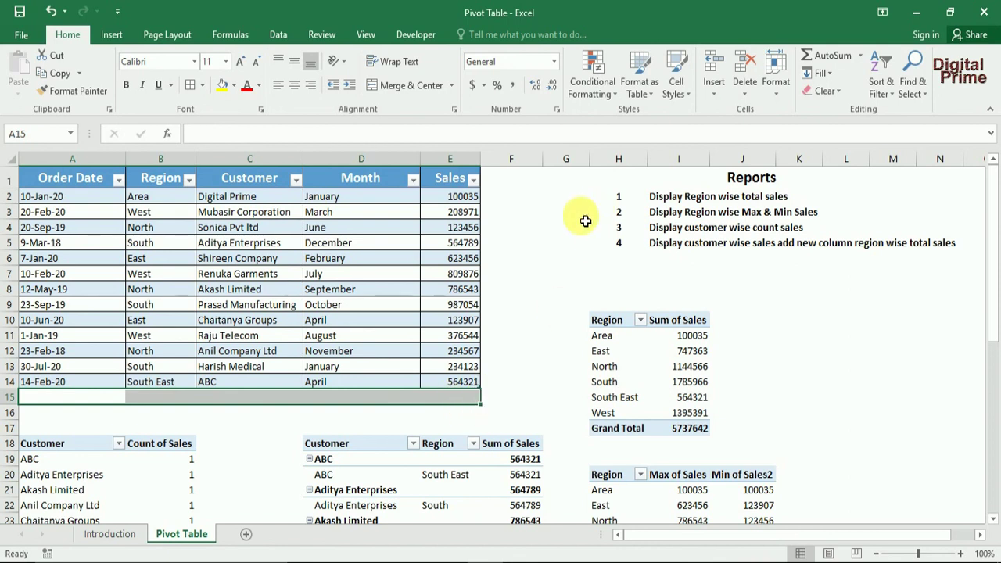
scroll(625, 344, down, 3)
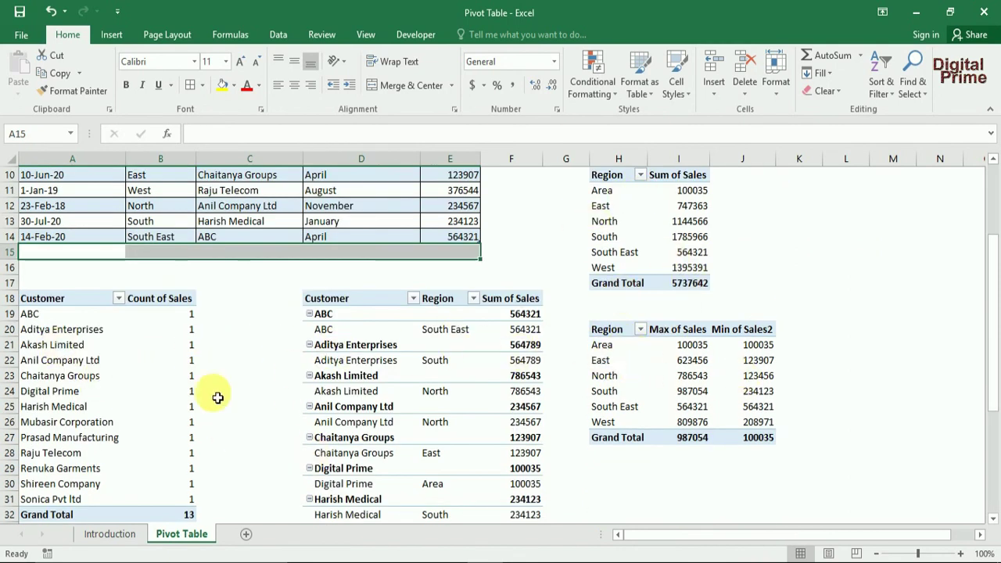
scroll(290, 404, down, 1)
scroll(302, 380, up, 2)
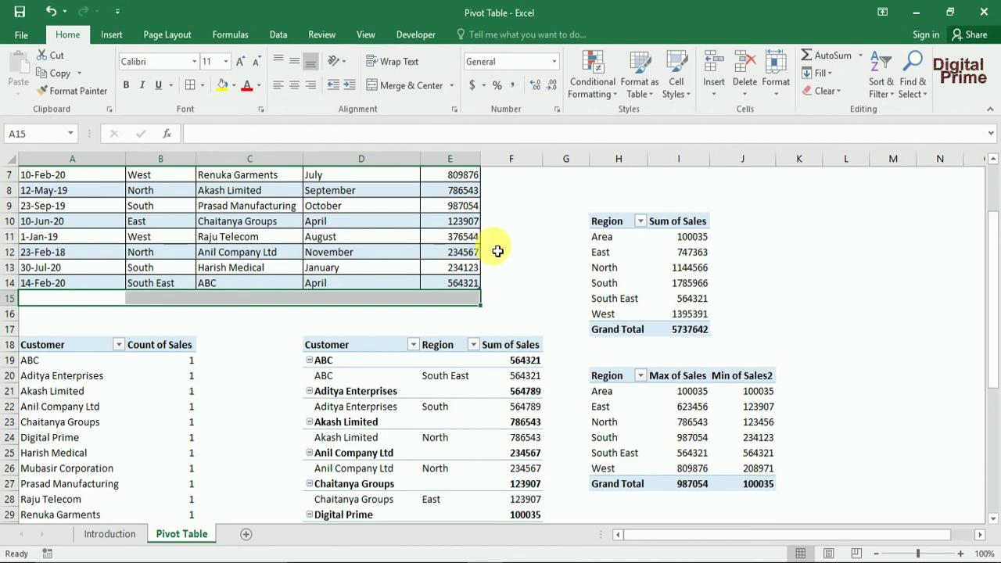
scroll(497, 250, up, 2)
scroll(497, 251, down, 1)
scroll(498, 251, up, 1)
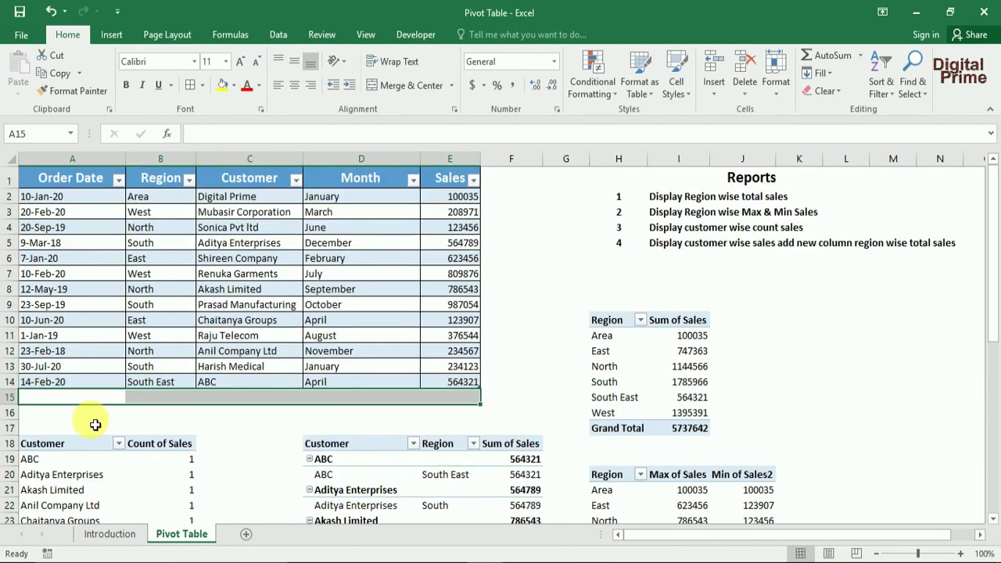
Step: Start row 15 with order date 12-Feb-20 and region northeast
click(37, 396)
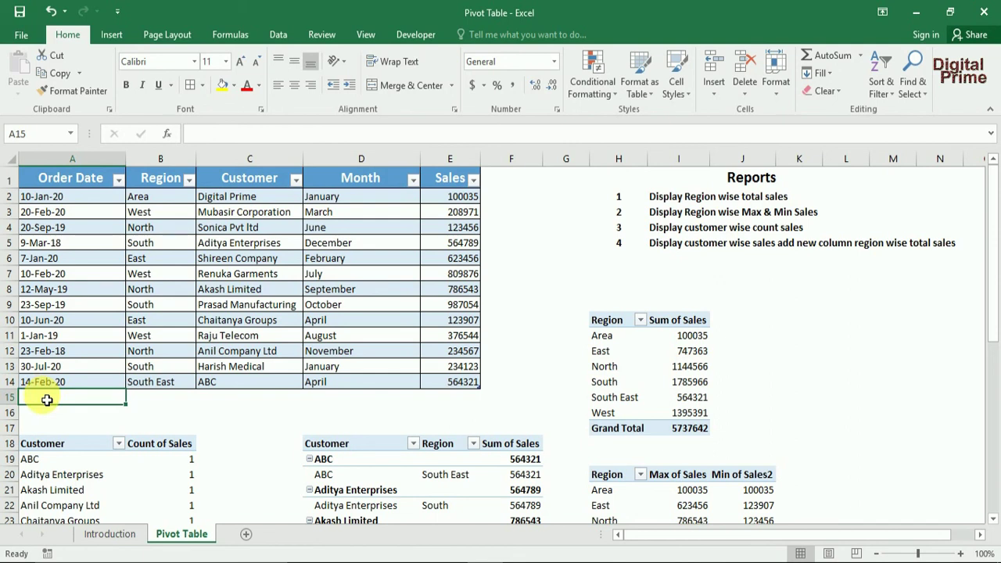
text(12-02-2020)
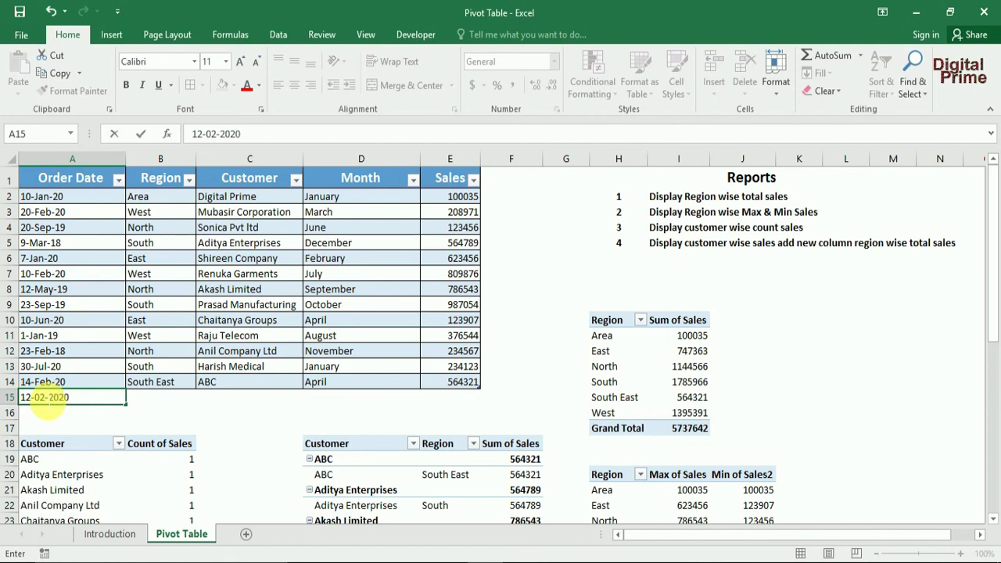
key(Tab)
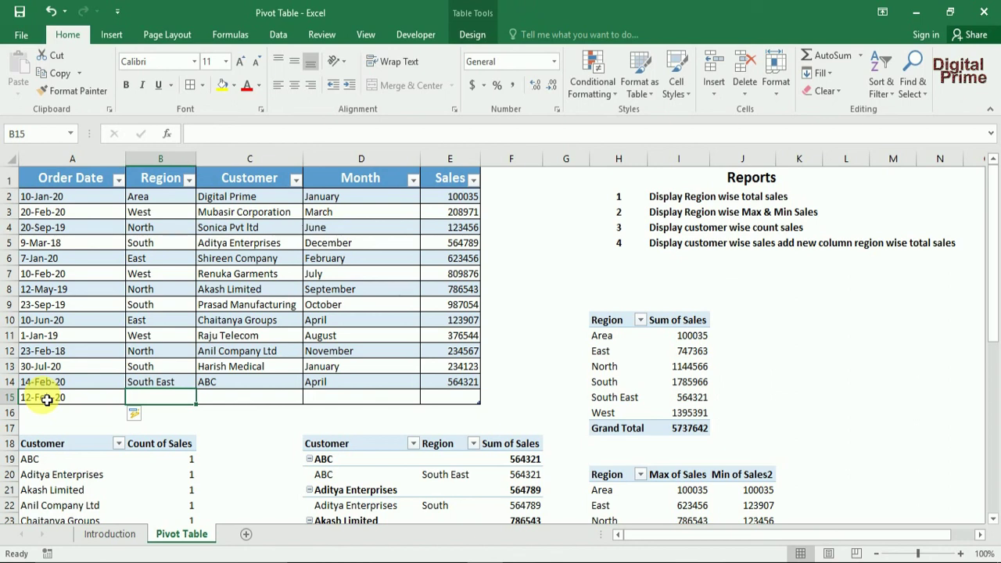
text(north)
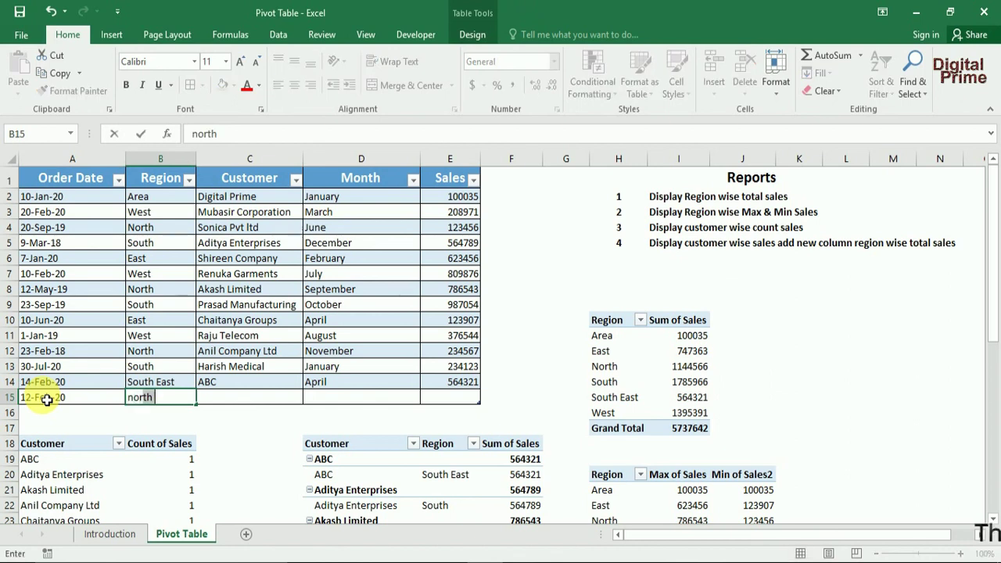
text(e)
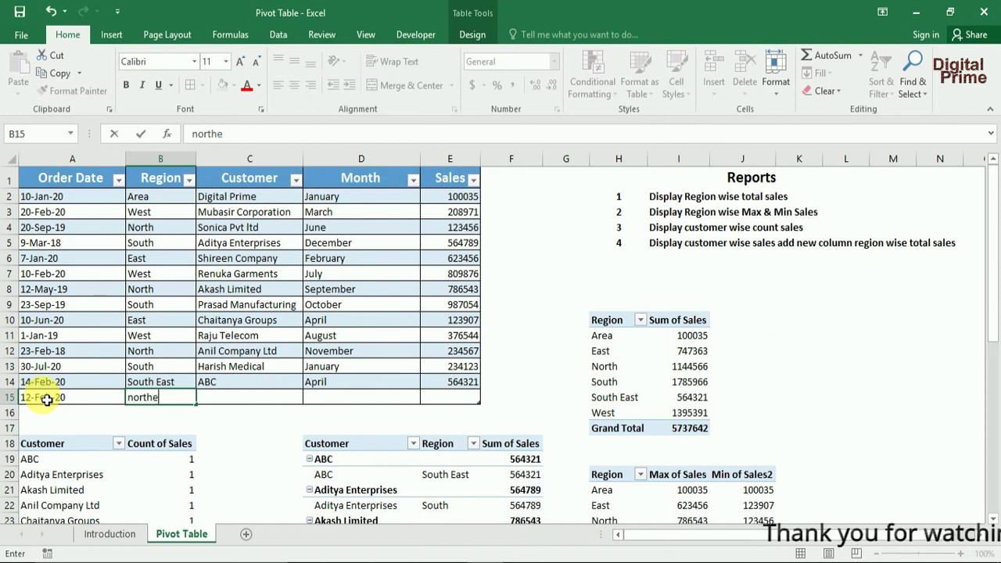
text(ast)
key(ctrl+Return)
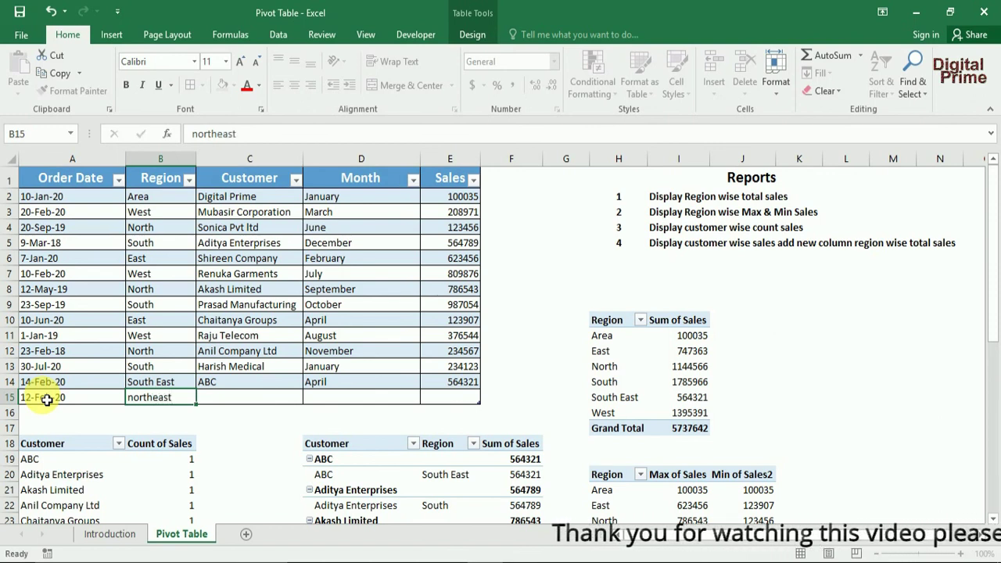
key(Tab)
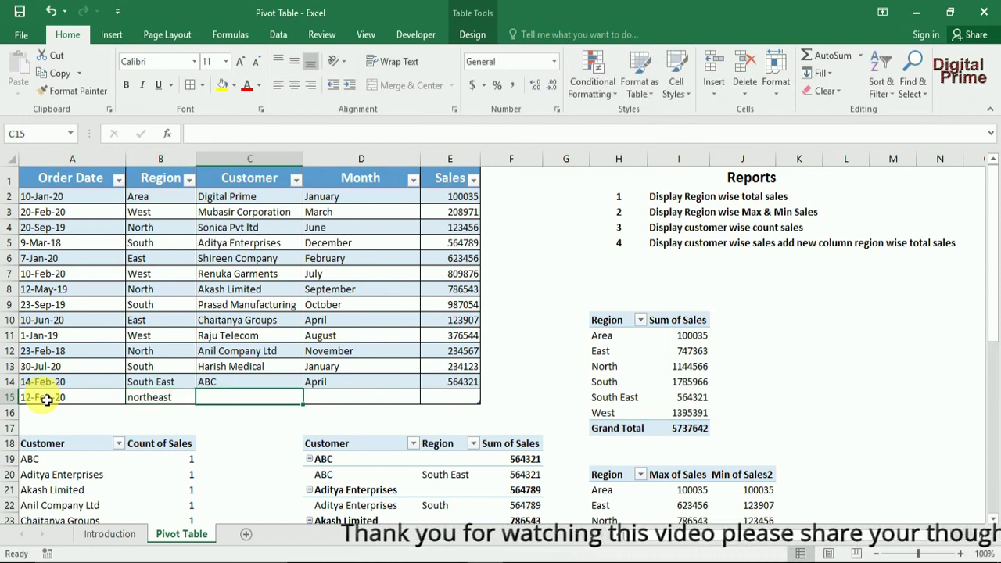
Step: Fill in customer ABCD, month June and sales 457890 for the new row
text(a)
key(BackSpace)
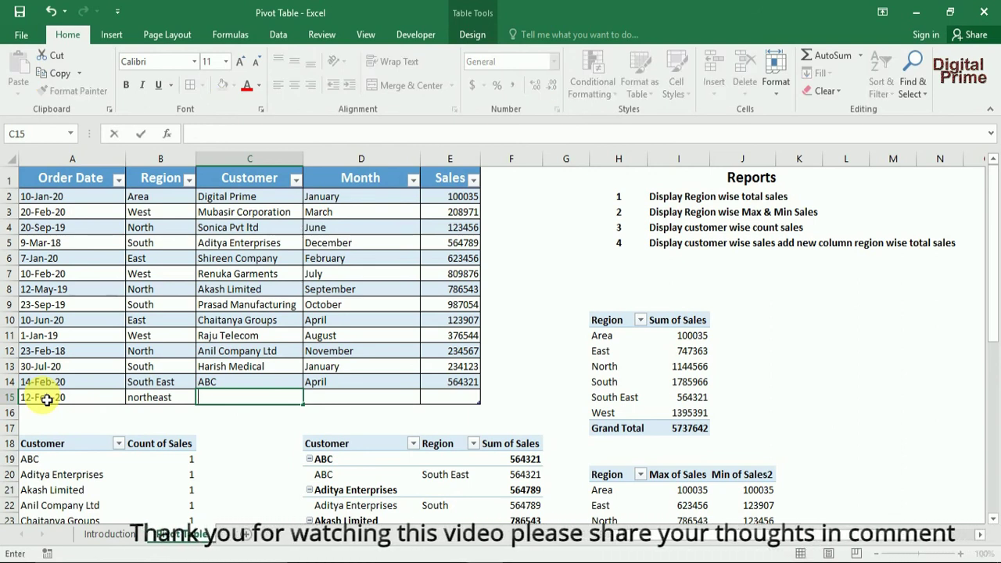
text(ABC)
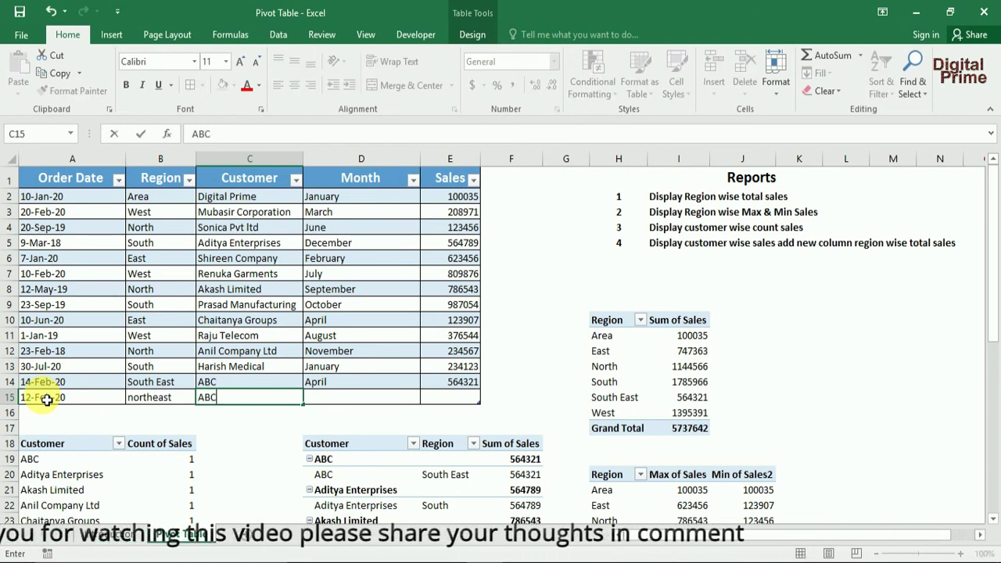
text(D)
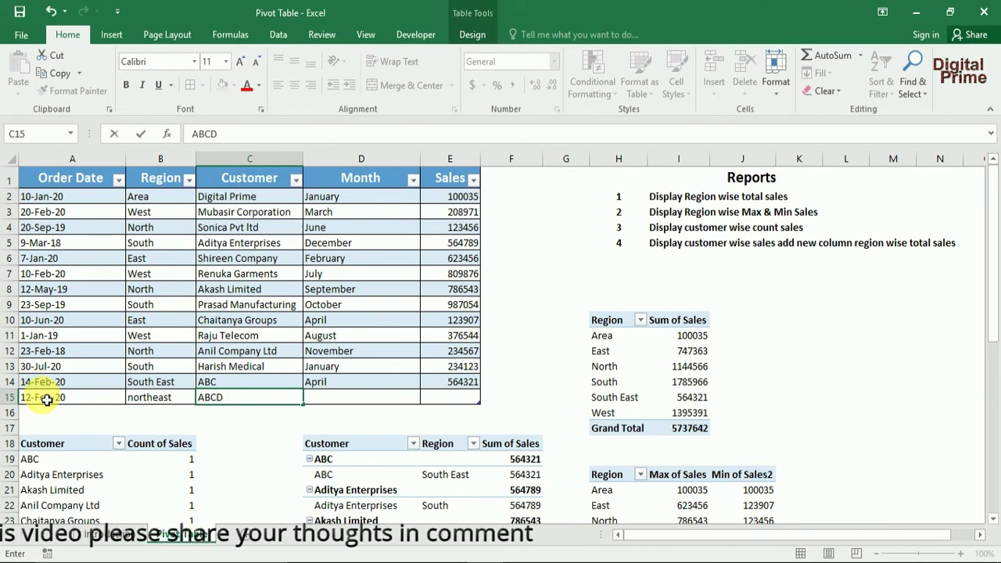
key(Tab)
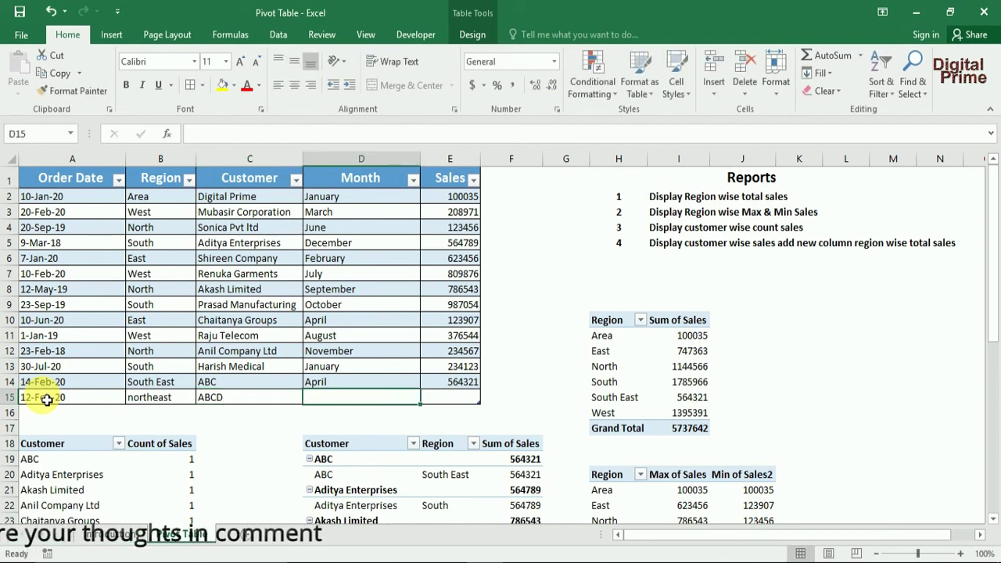
text(J)
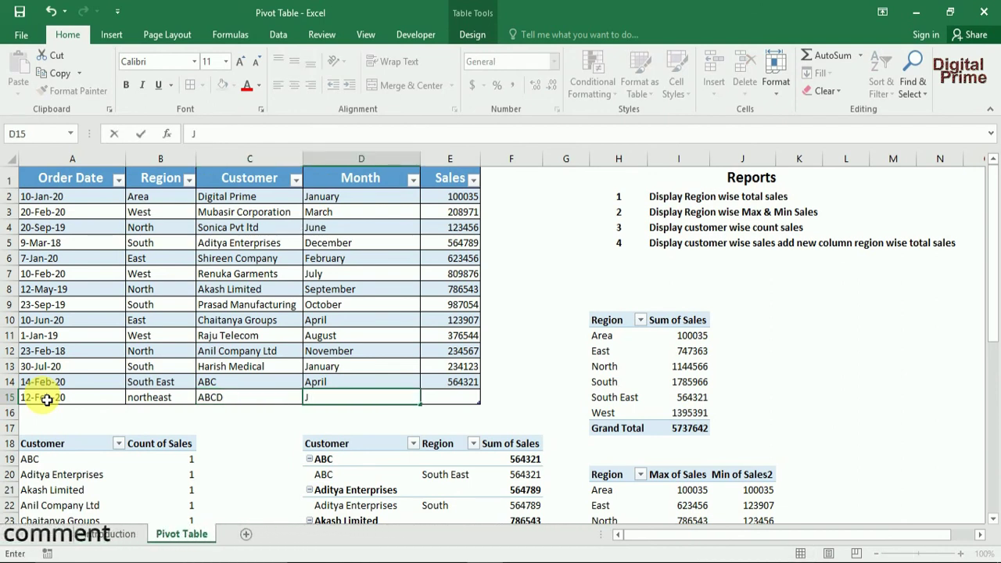
text(une)
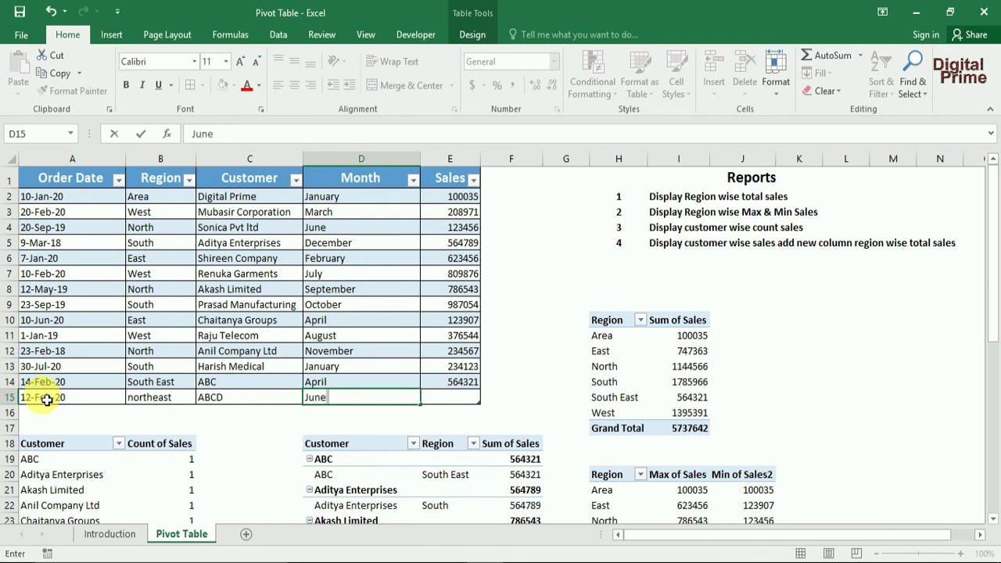
key(Tab)
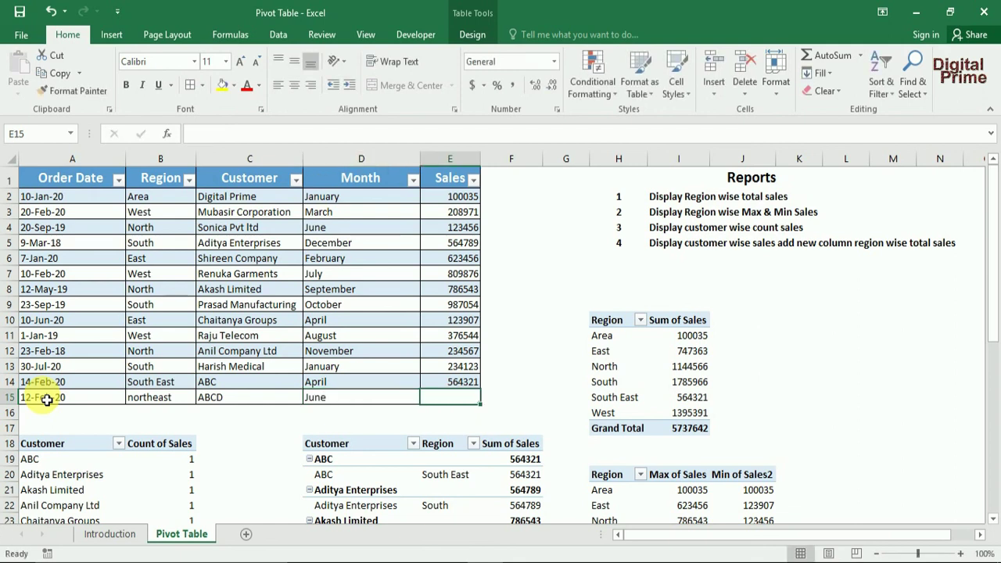
text(45)
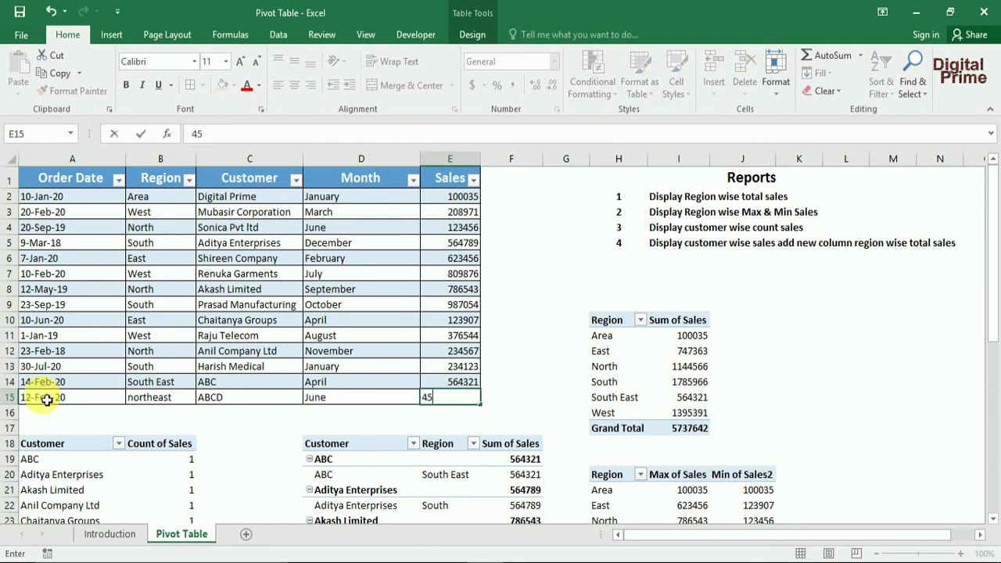
text(789)
text(0)
key(Tab)
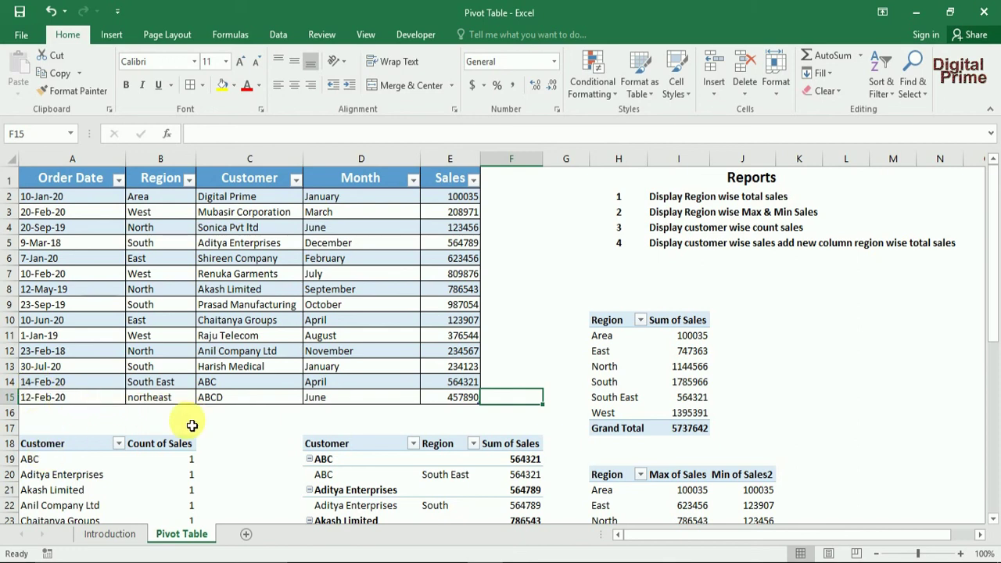
Step: Refresh the region-wise PivotTable and confirm the northeast row shows 457890
click(613, 329)
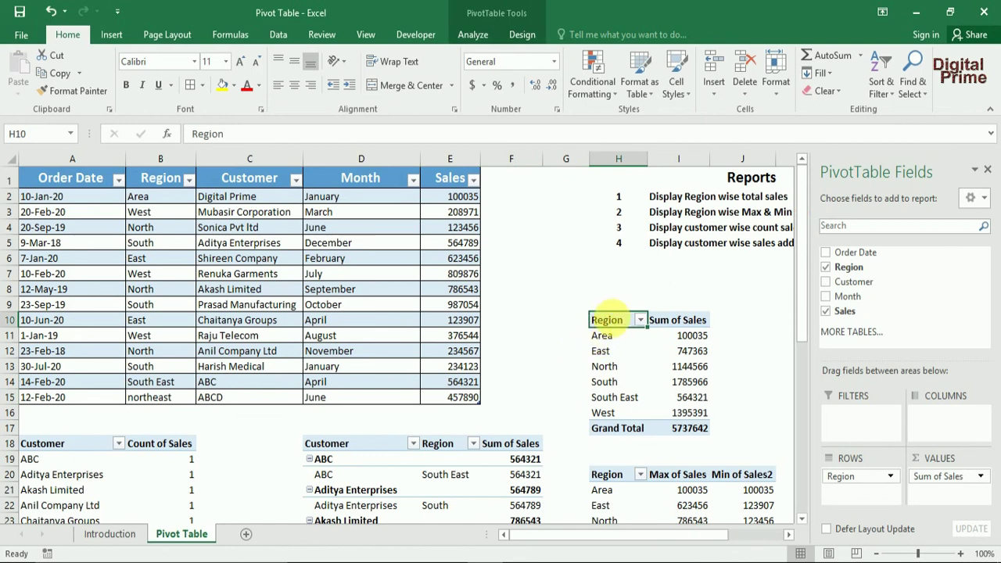
right_click(618, 326)
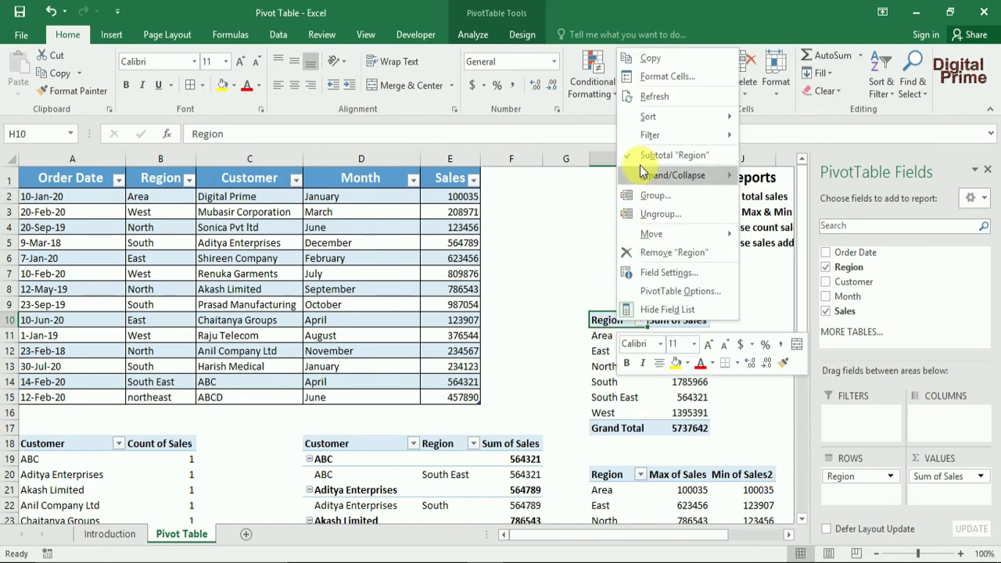
click(661, 99)
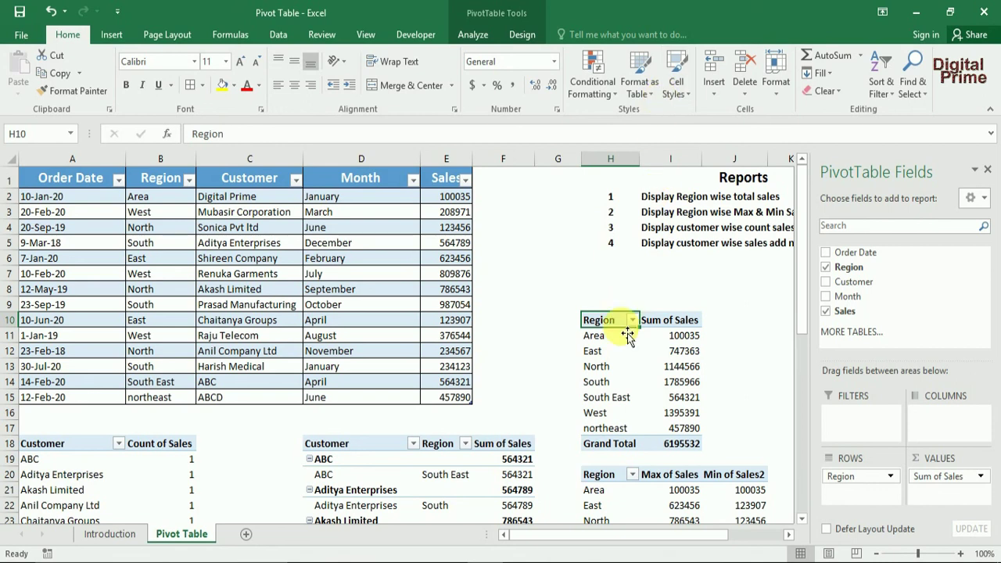
scroll(614, 426, down, 1)
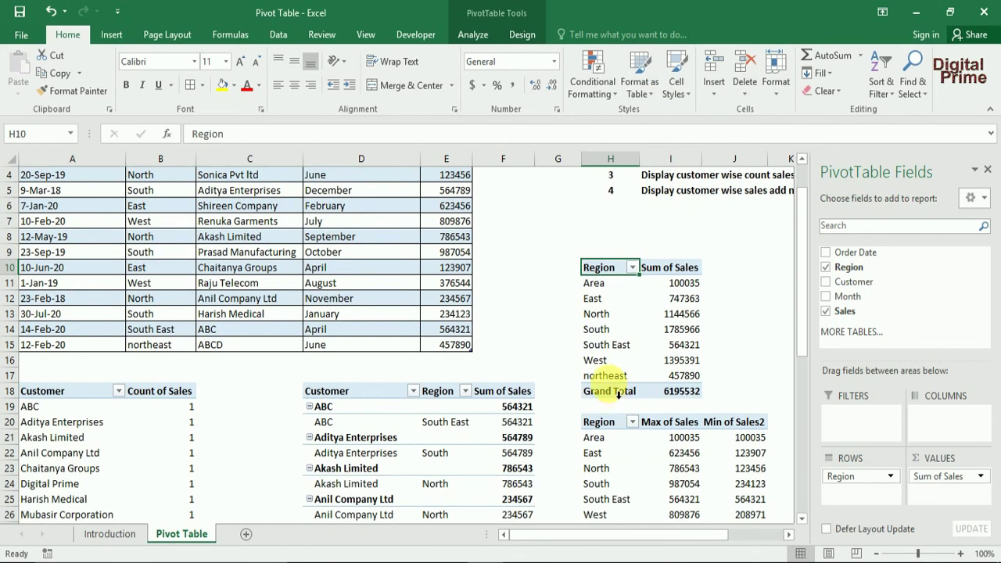
click(607, 376)
click(688, 377)
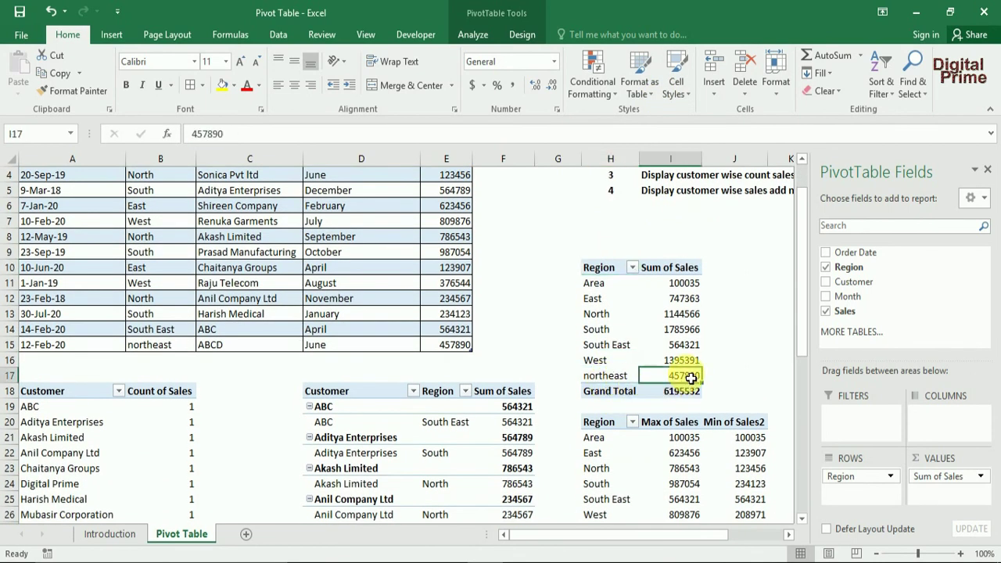
Step: Check that ABCD appears in the customer count and customer-region PivotTables
scroll(368, 395, down, 1)
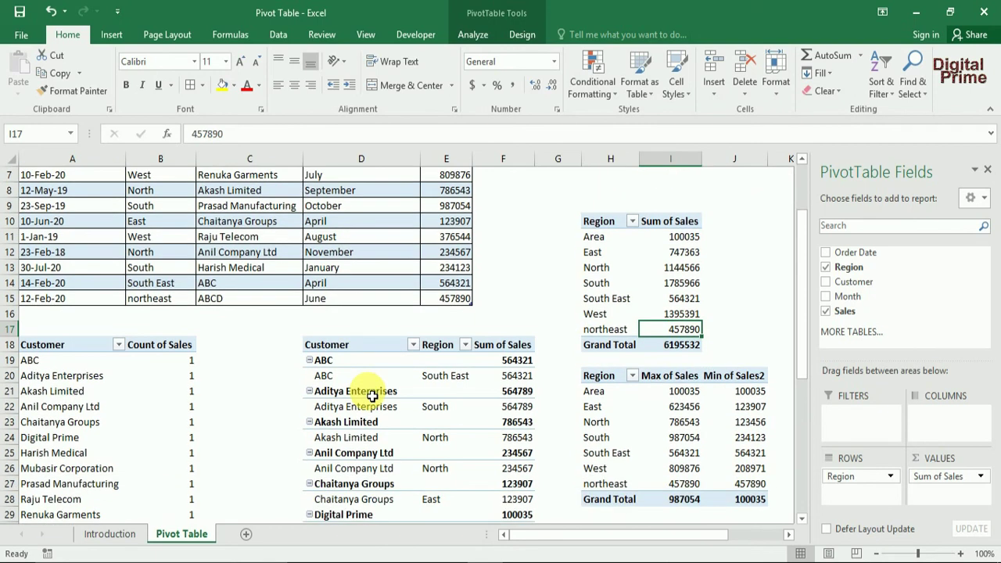
scroll(377, 398, down, 1)
scroll(376, 398, down, 1)
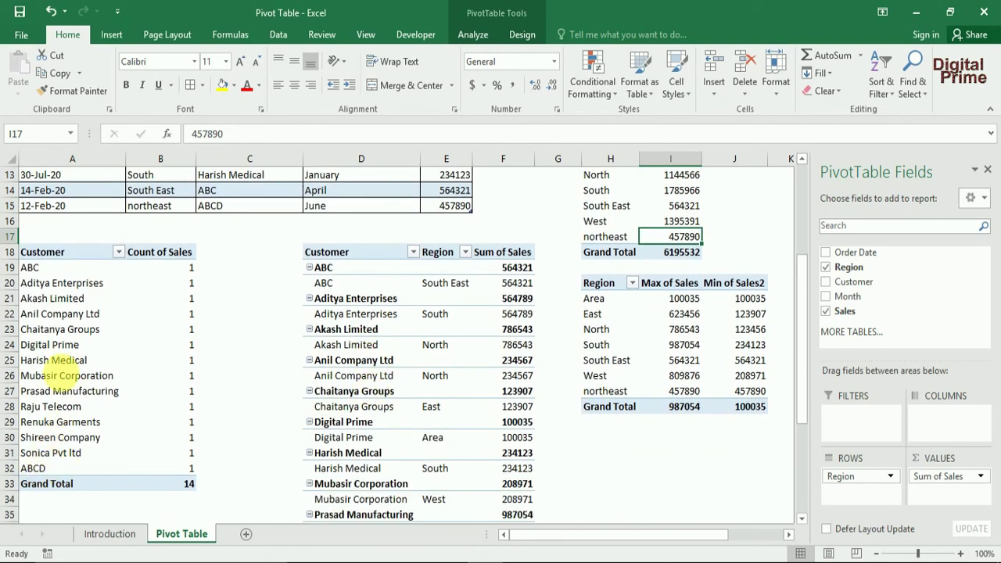
click(39, 468)
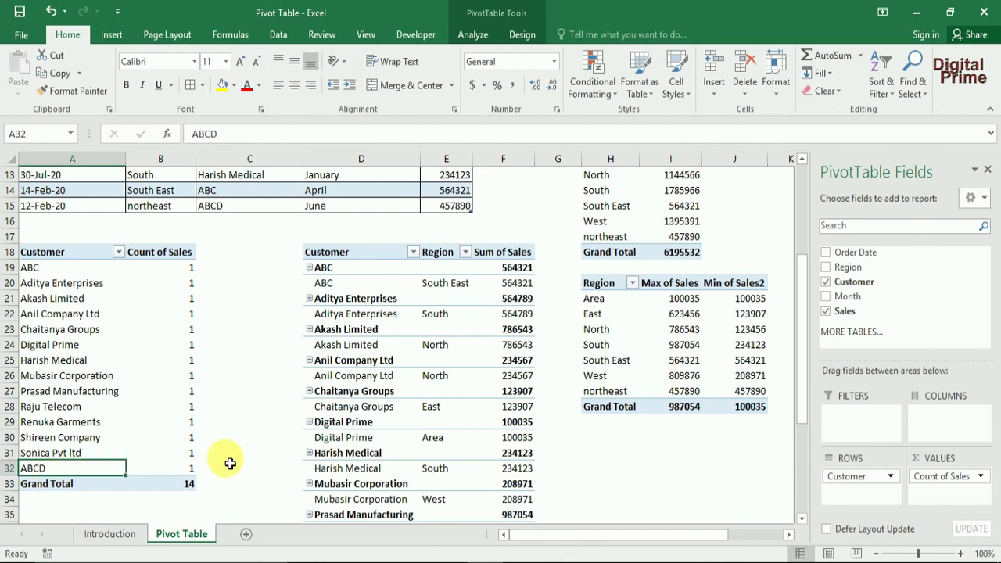
scroll(476, 435, down, 2)
scroll(477, 435, down, 1)
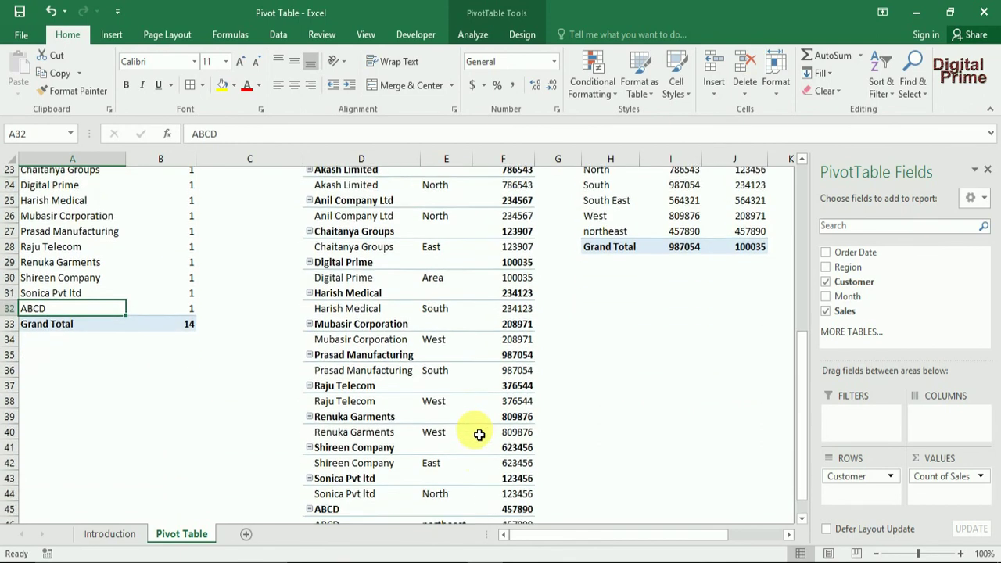
scroll(480, 435, down, 2)
click(345, 439)
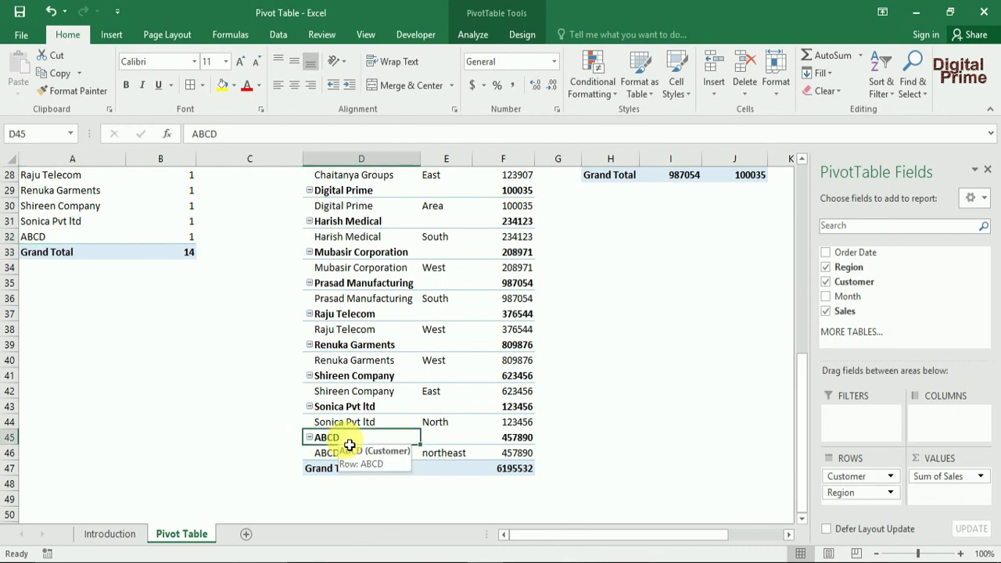
Step: Confirm northeast appears in the Max/Min PivotTable, then deselect the pivots
scroll(547, 432, up, 2)
scroll(553, 433, up, 3)
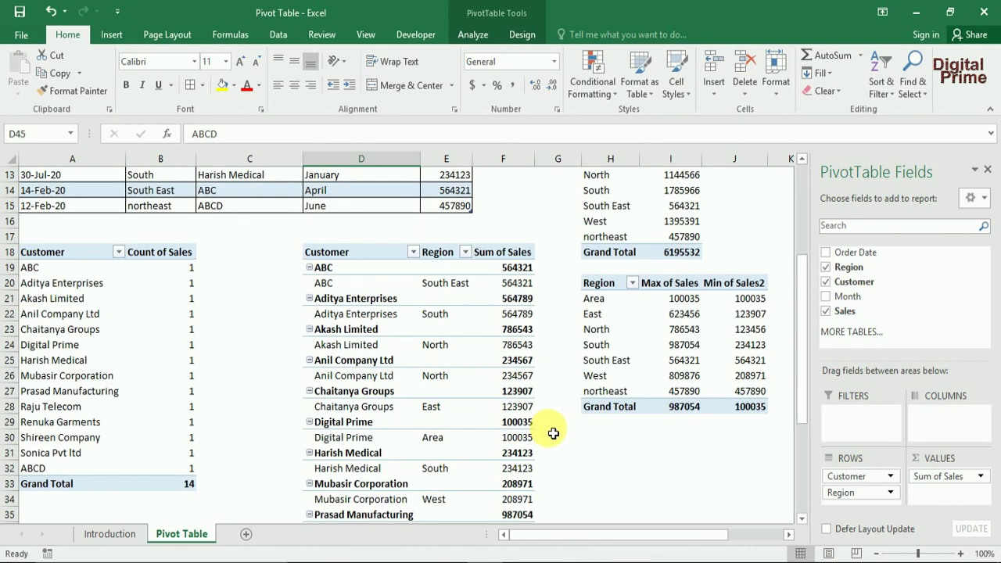
click(608, 391)
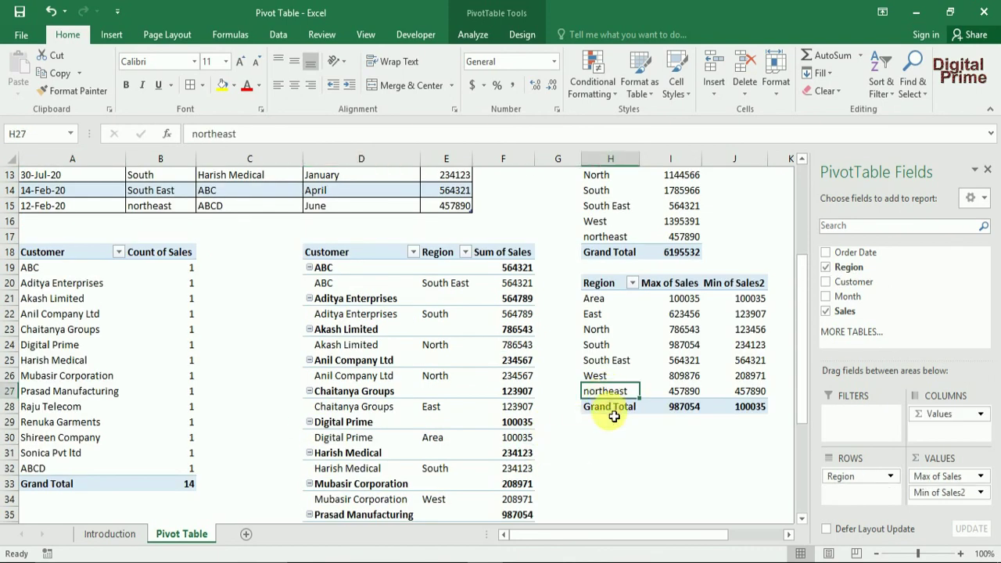
scroll(631, 482, up, 2)
scroll(626, 469, up, 2)
click(543, 258)
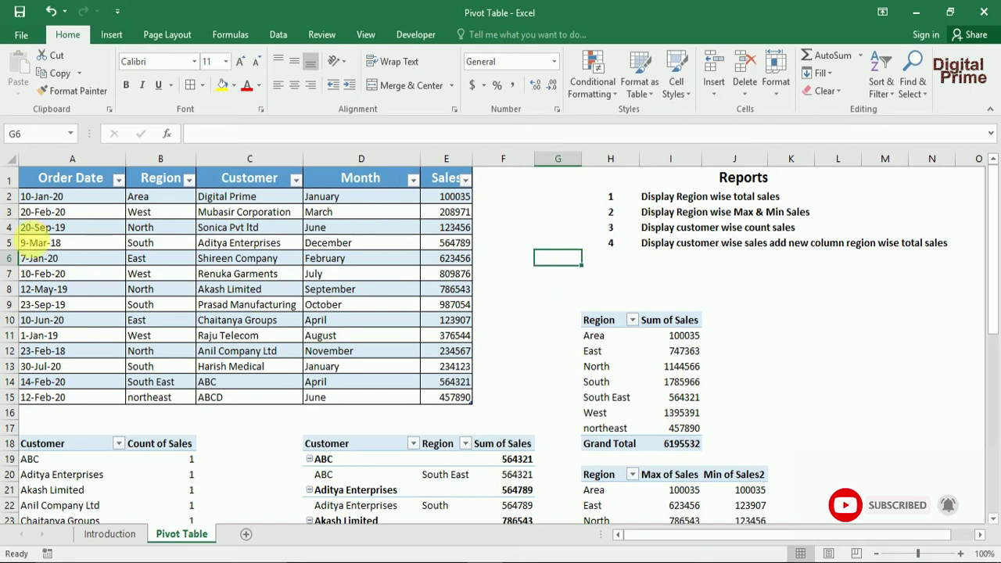
mouse_move(44, 178)
mouse_down()
mouse_move(174, 203)
mouse_move(460, 397)
mouse_up()
click(519, 342)
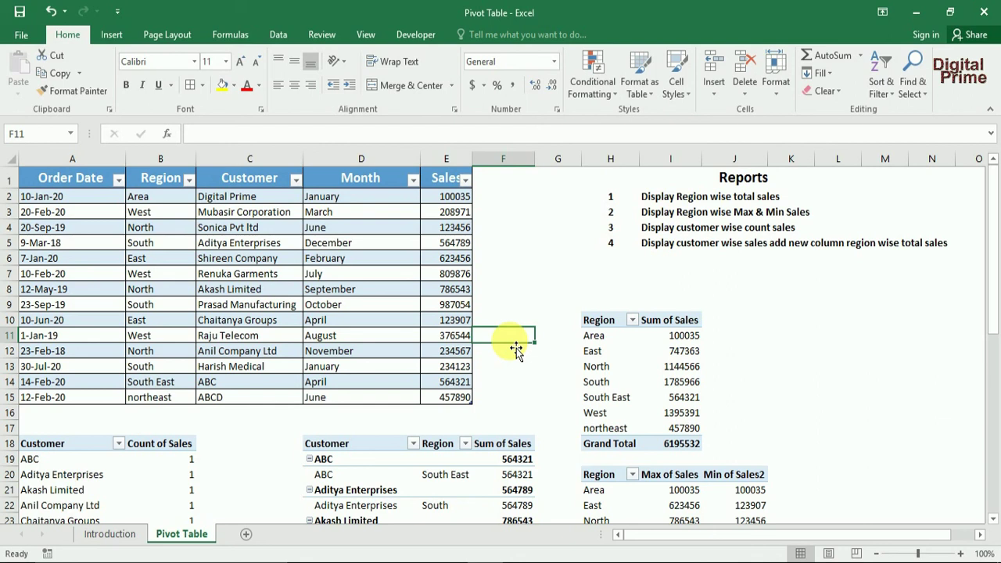
click(502, 186)
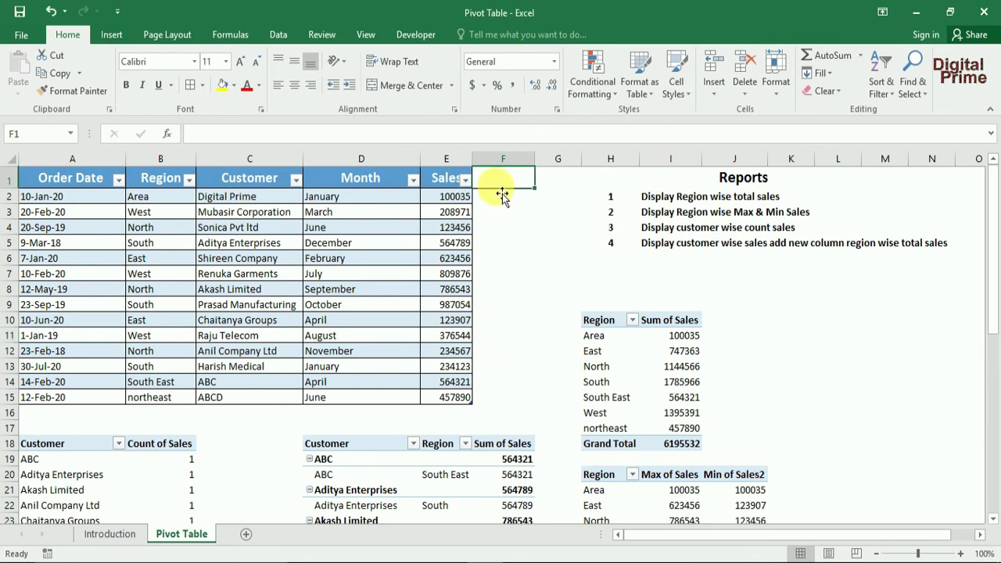
drag(503, 184, 516, 401)
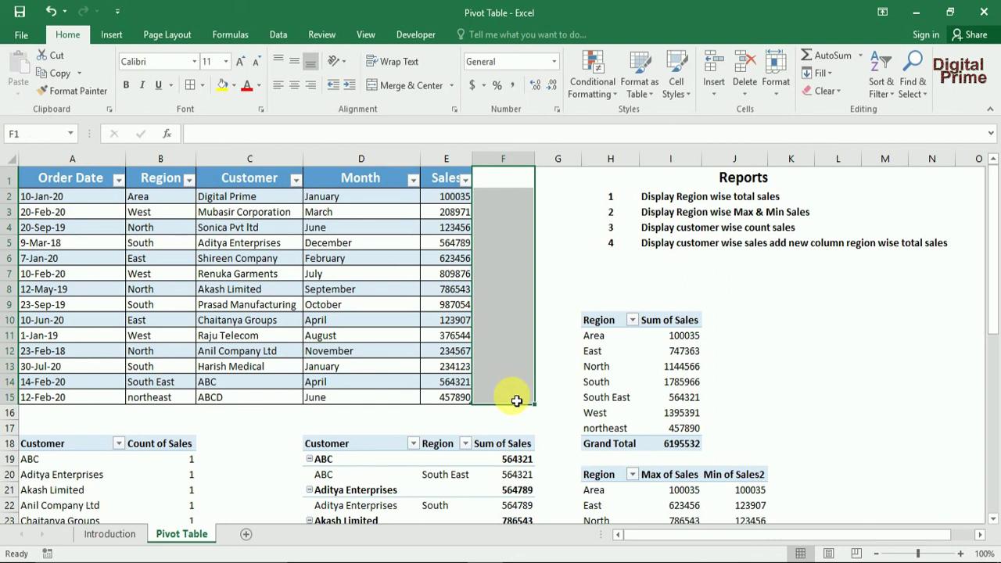
click(430, 415)
click(66, 418)
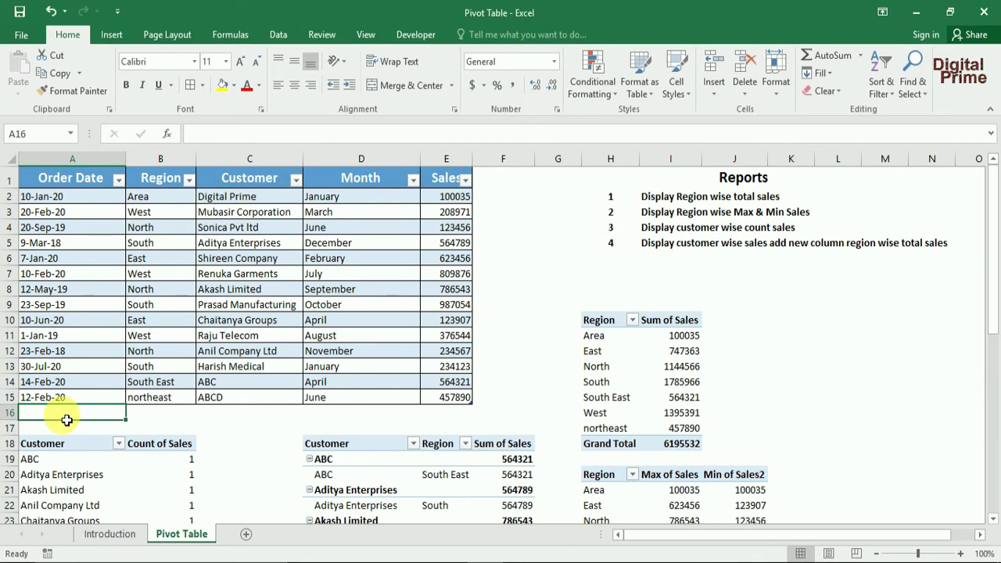
click(151, 415)
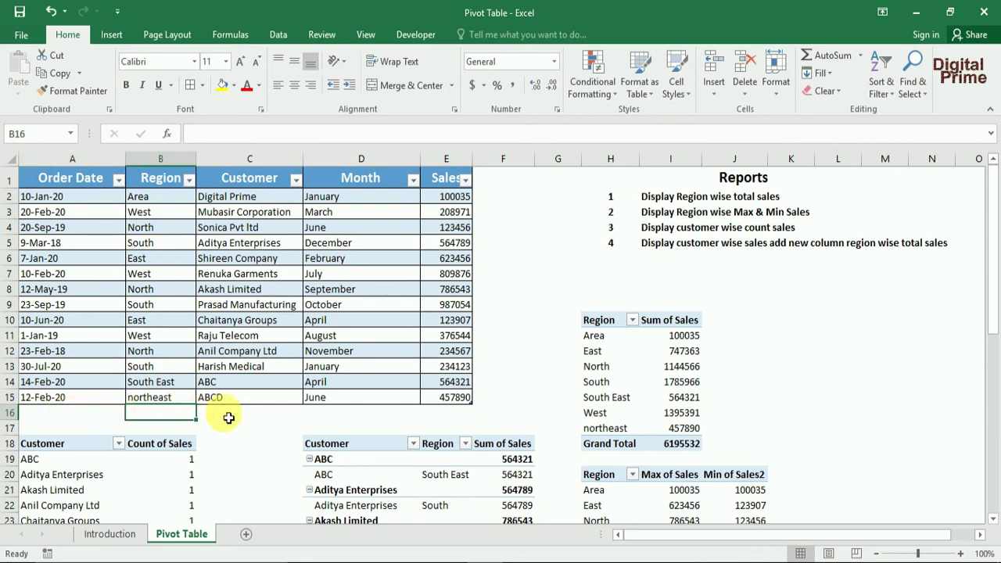
drag(79, 415, 250, 415)
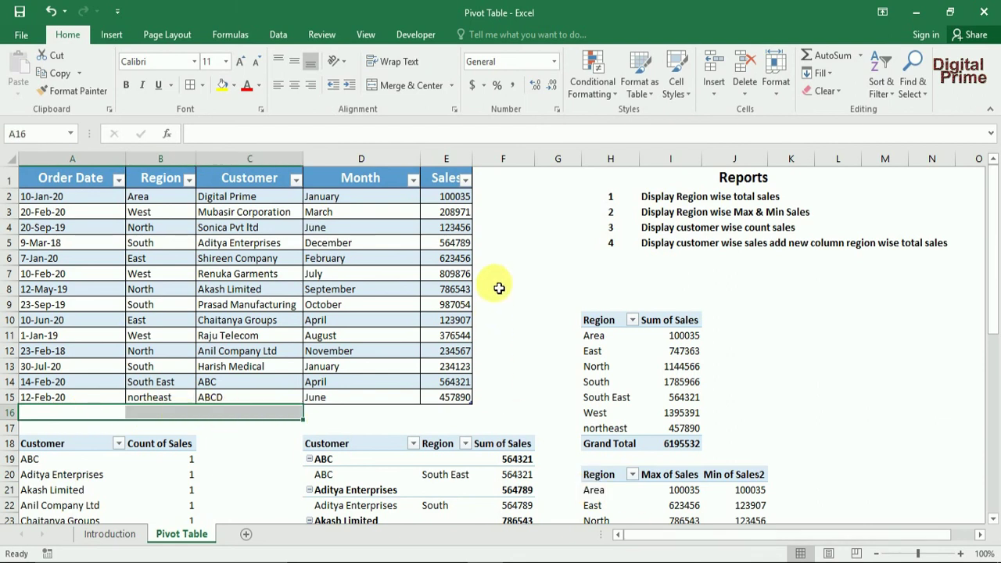